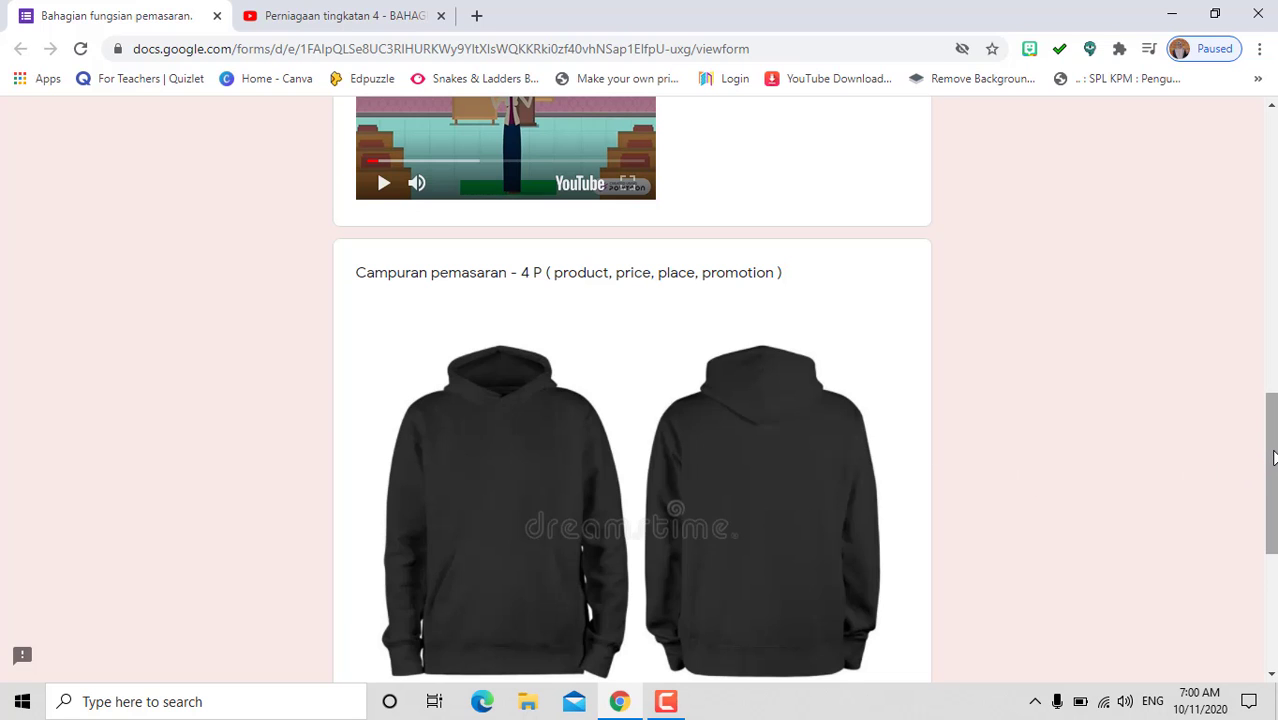
left_click_drag(1273, 457, 1270, 559)
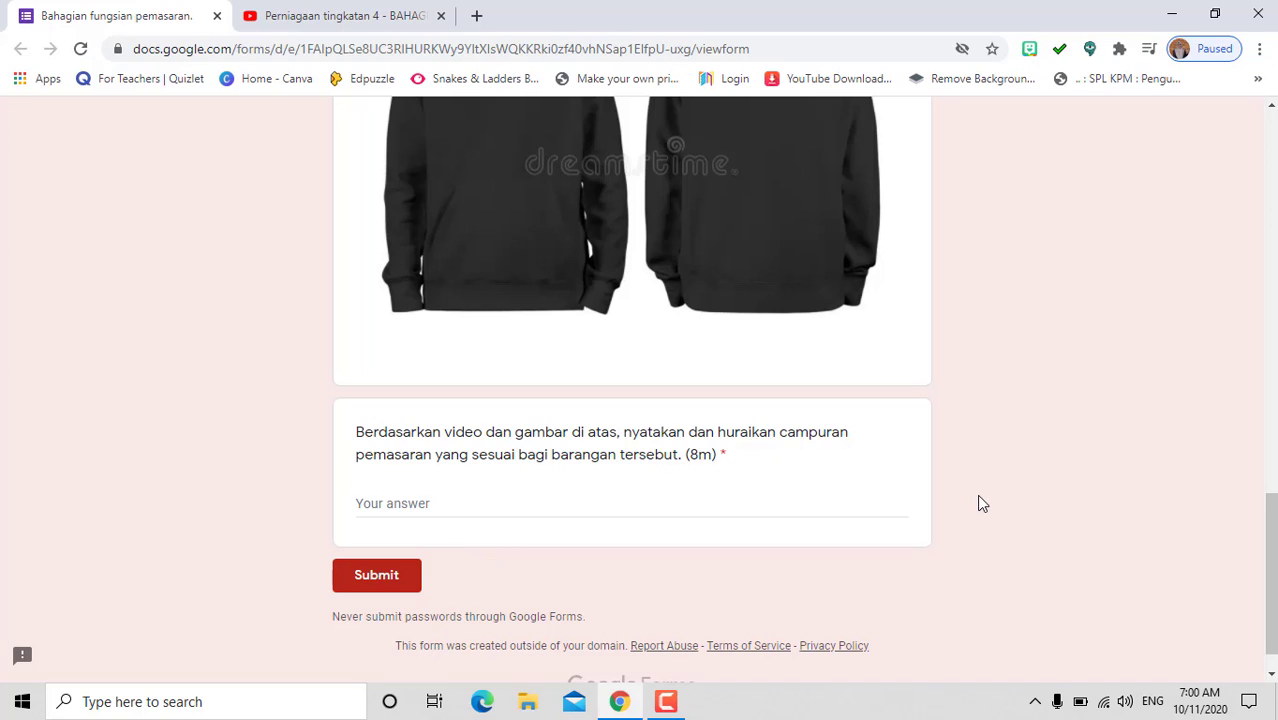
left_click_drag(1271, 566, 1266, 166)
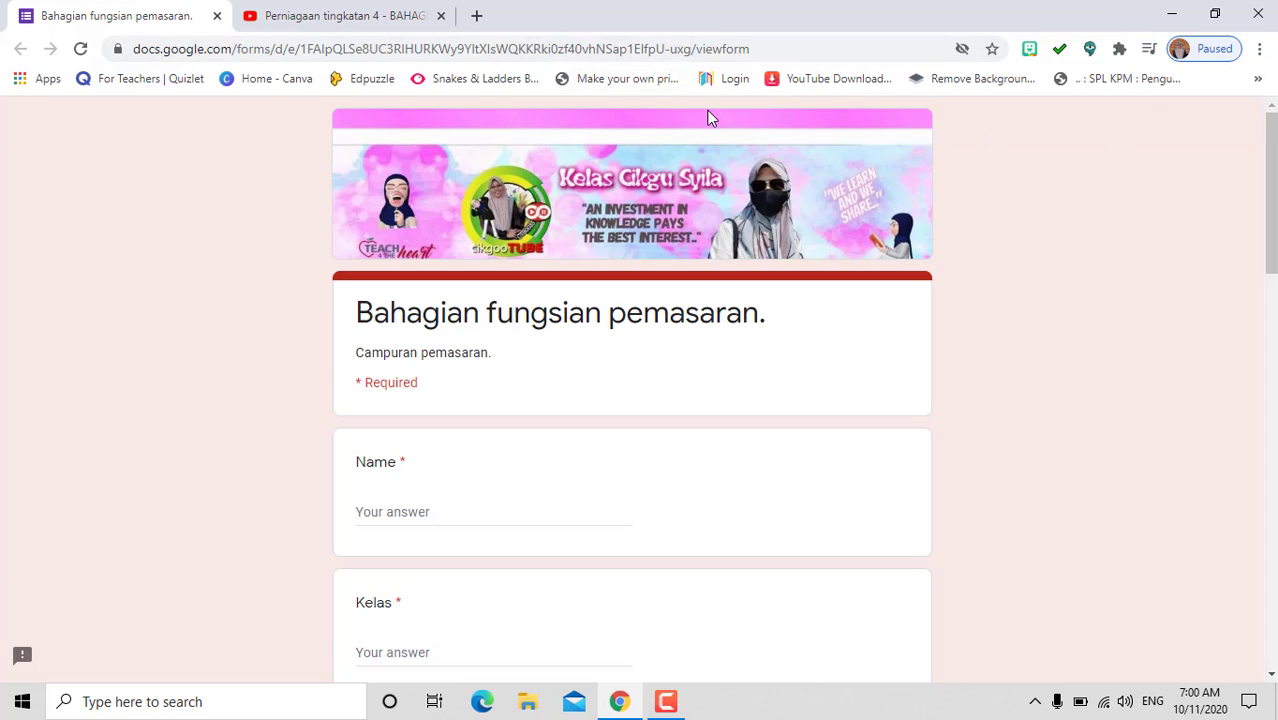
Open Google Drive in a new tab and create a Google Form from the Worksheet template
left_click(477, 17)
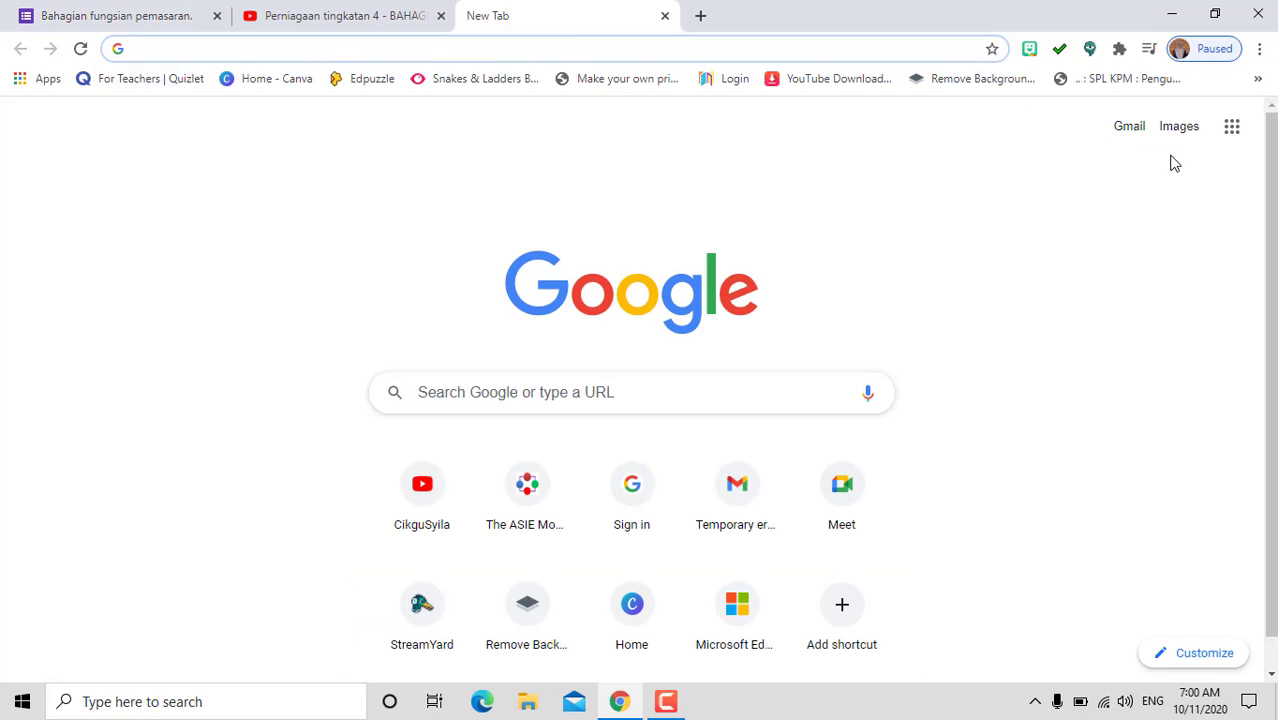
left_click(1232, 130)
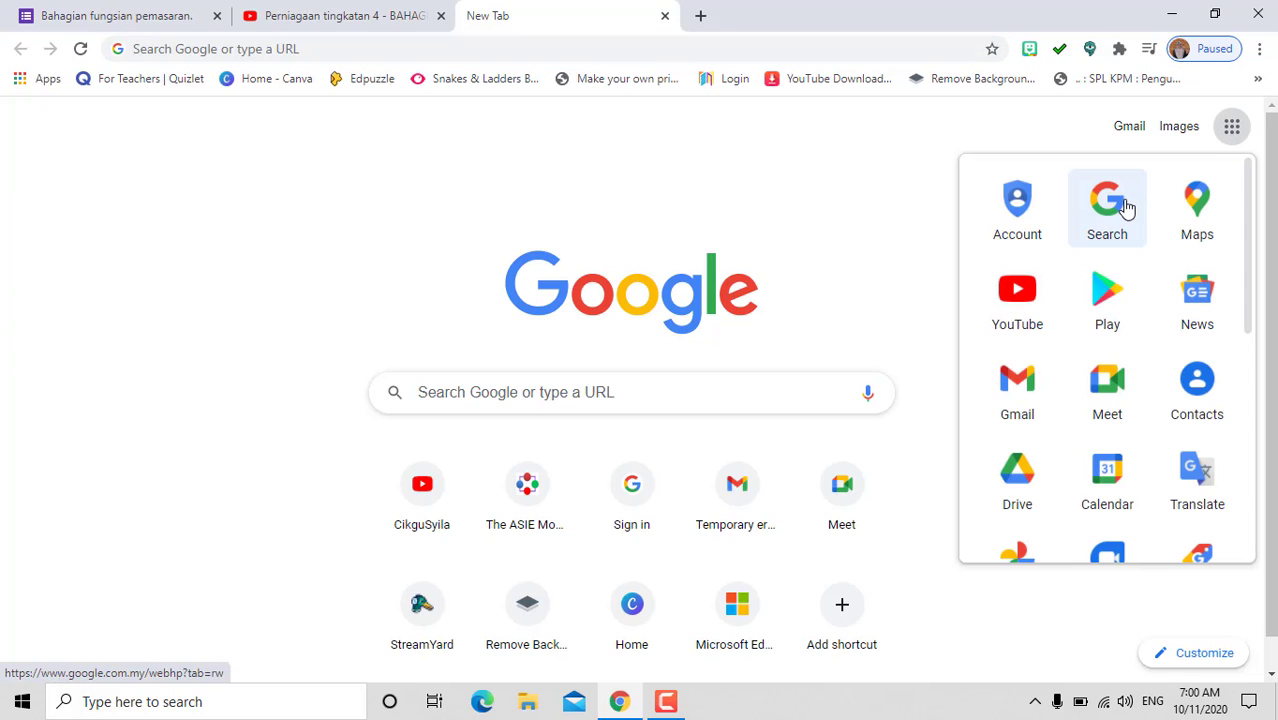
left_click(1015, 490)
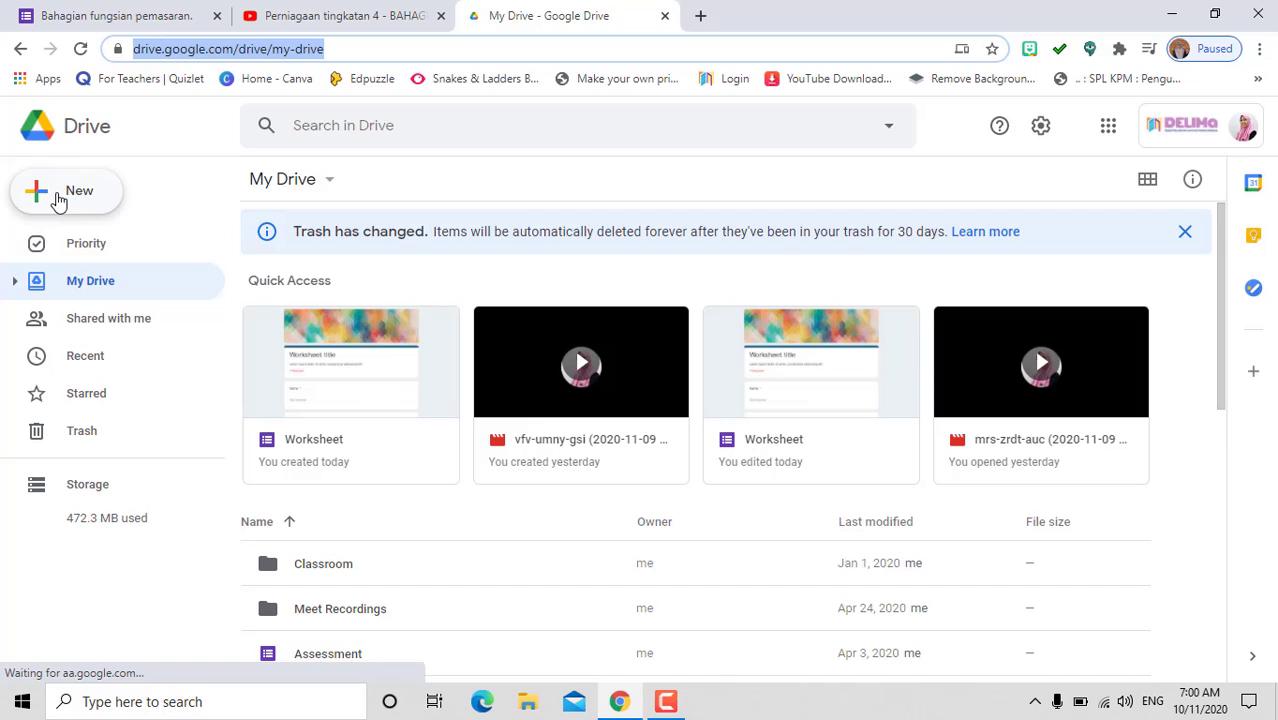
left_click(53, 198)
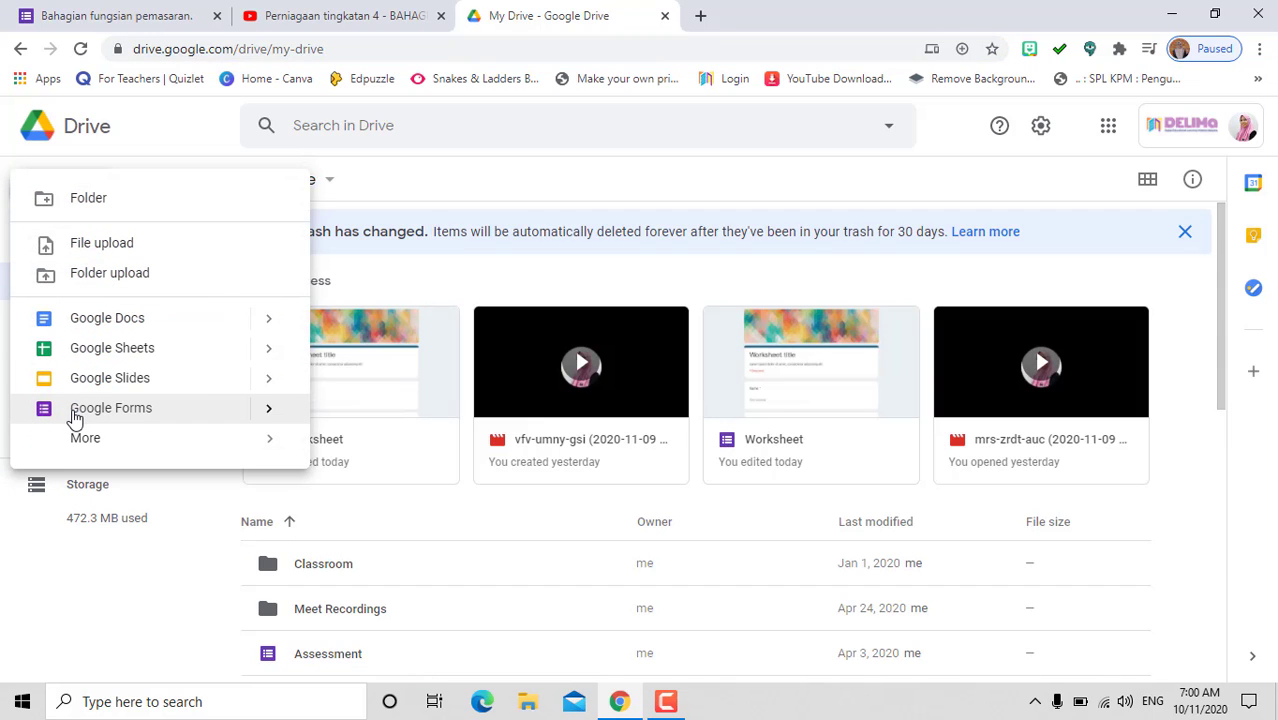
left_click(271, 416)
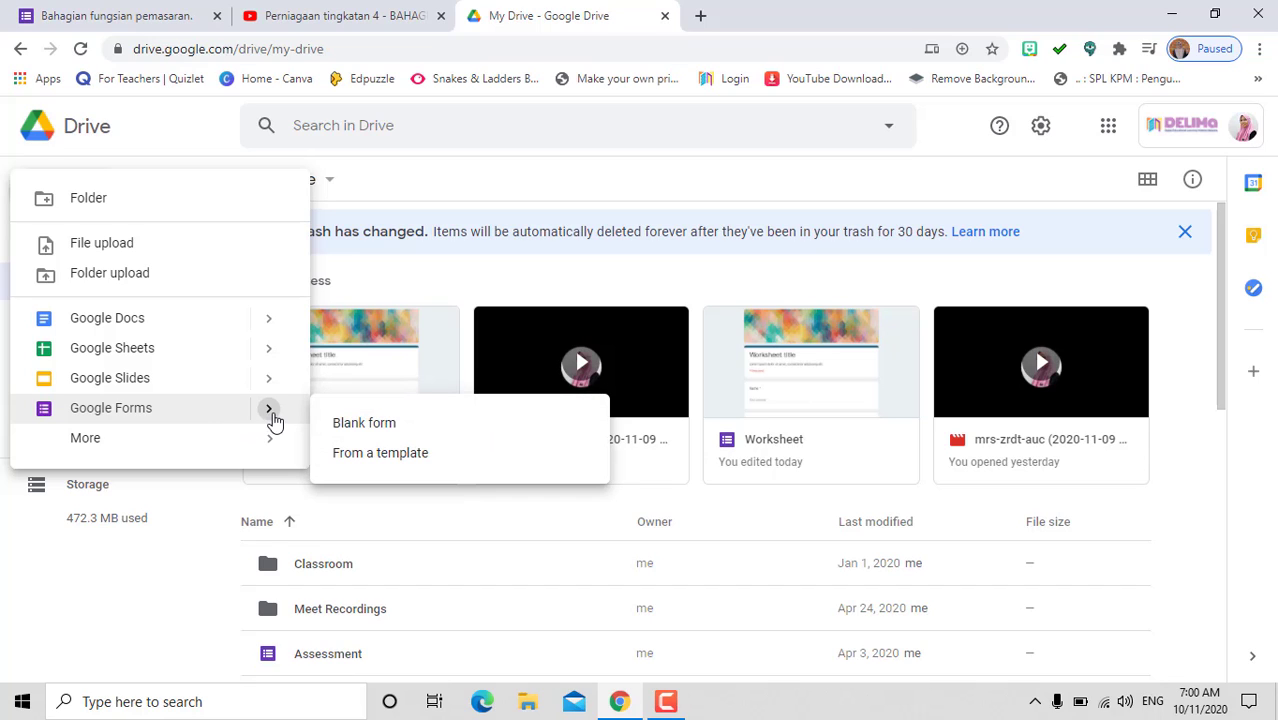
left_click(369, 460)
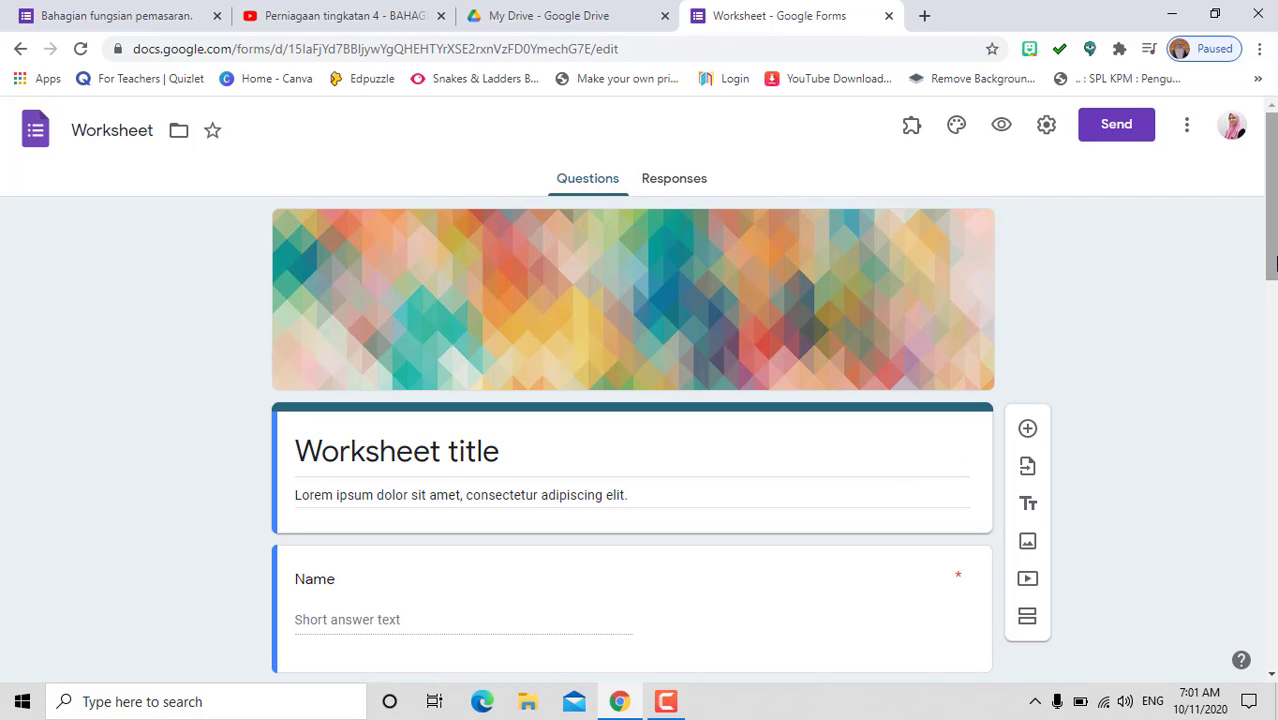
Remove the template's header image through the form's theme options
mouse_move(1274, 262)
left_mouse_down()
mouse_move(1272, 336)
mouse_move(1272, 258)
left_mouse_up()
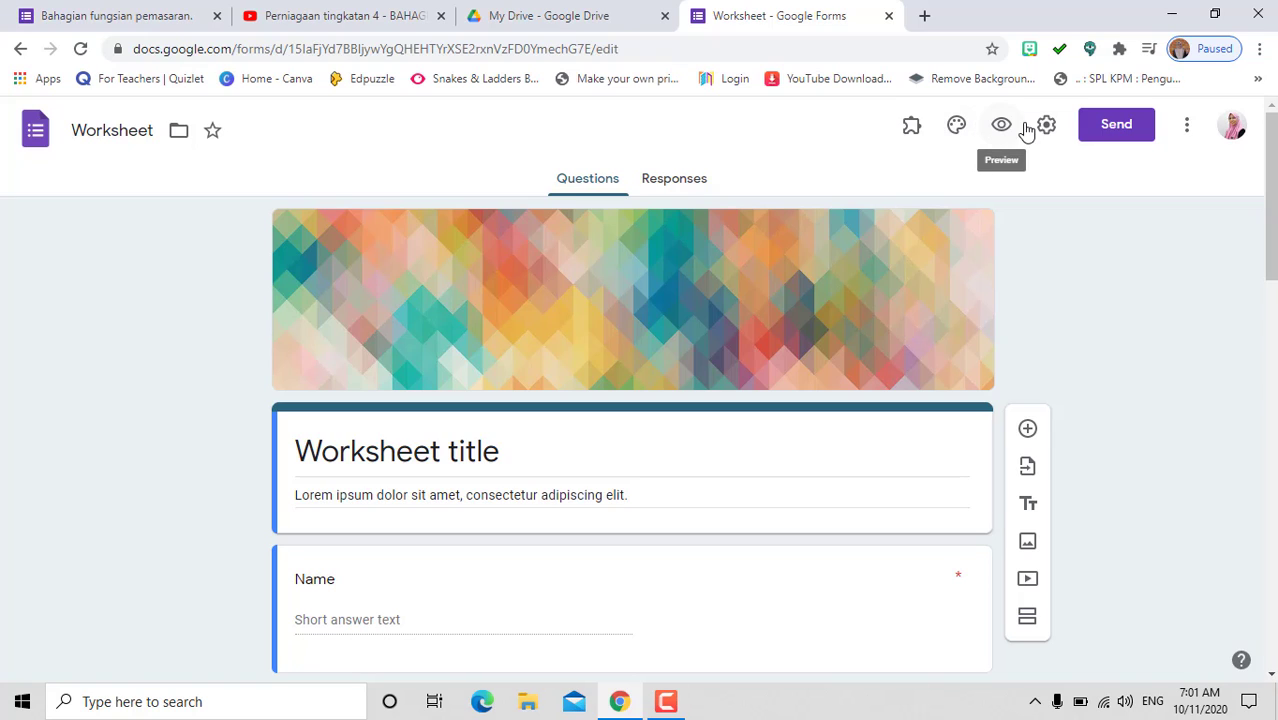
left_click(957, 132)
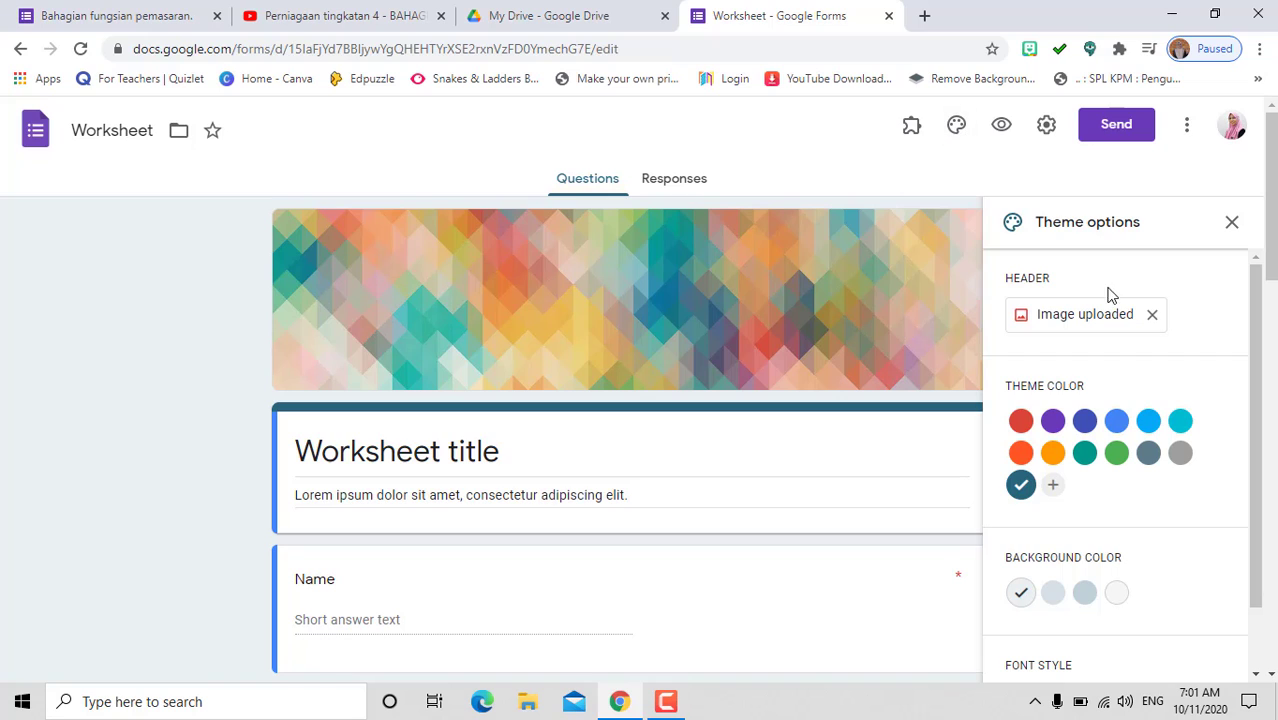
left_click(1153, 316)
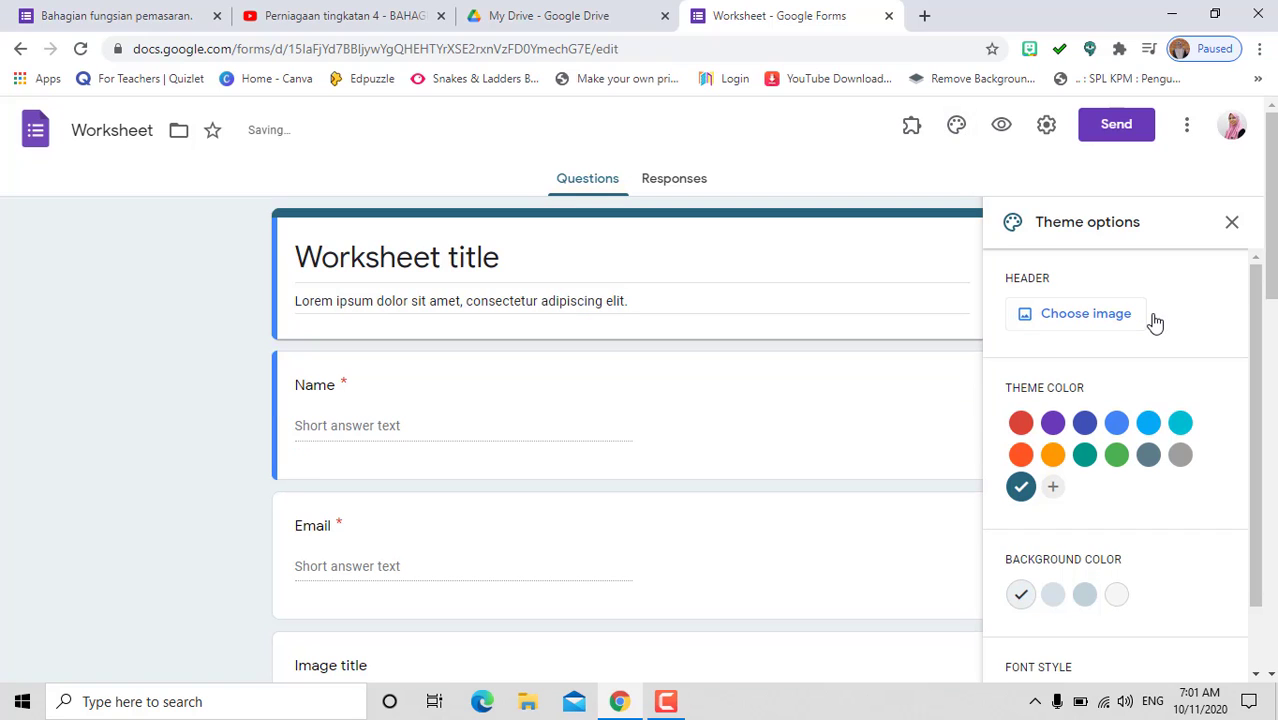
Upload the image "channel art cikgootube" as the form's header, shifting the crop area slightly upward, and close the theme options
left_click(1094, 322)
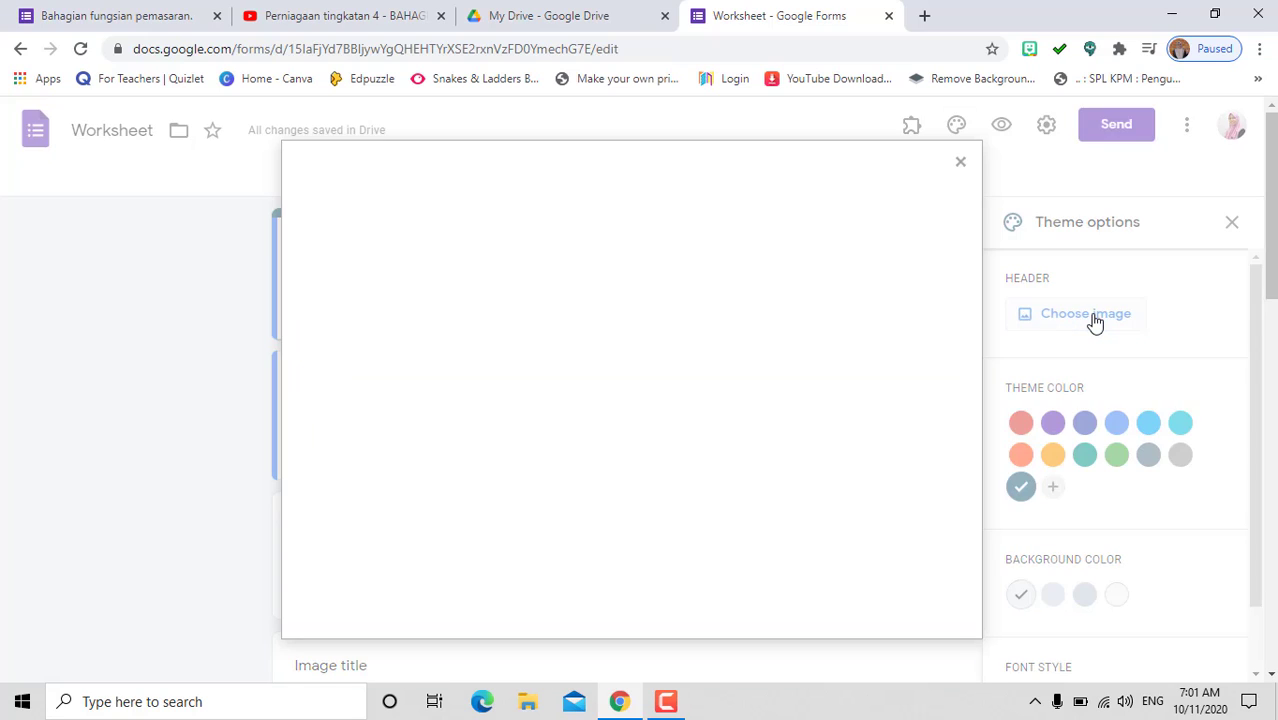
left_click(434, 245)
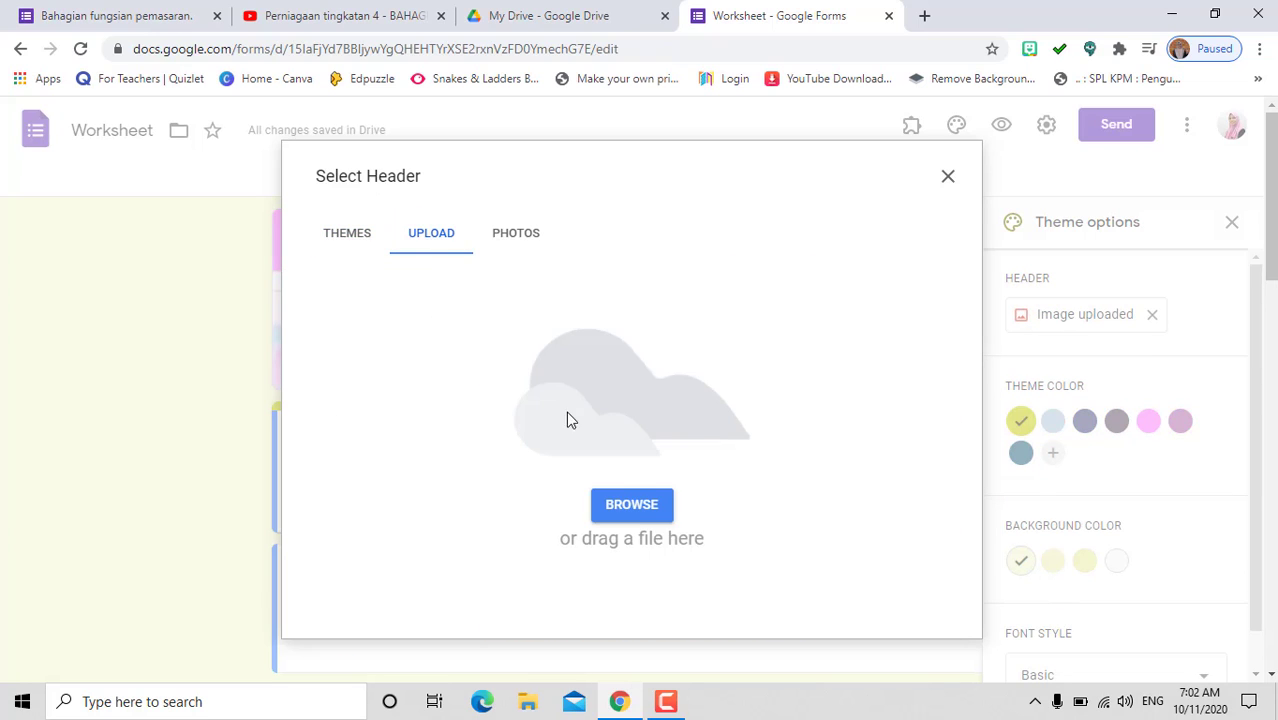
left_click(631, 505)
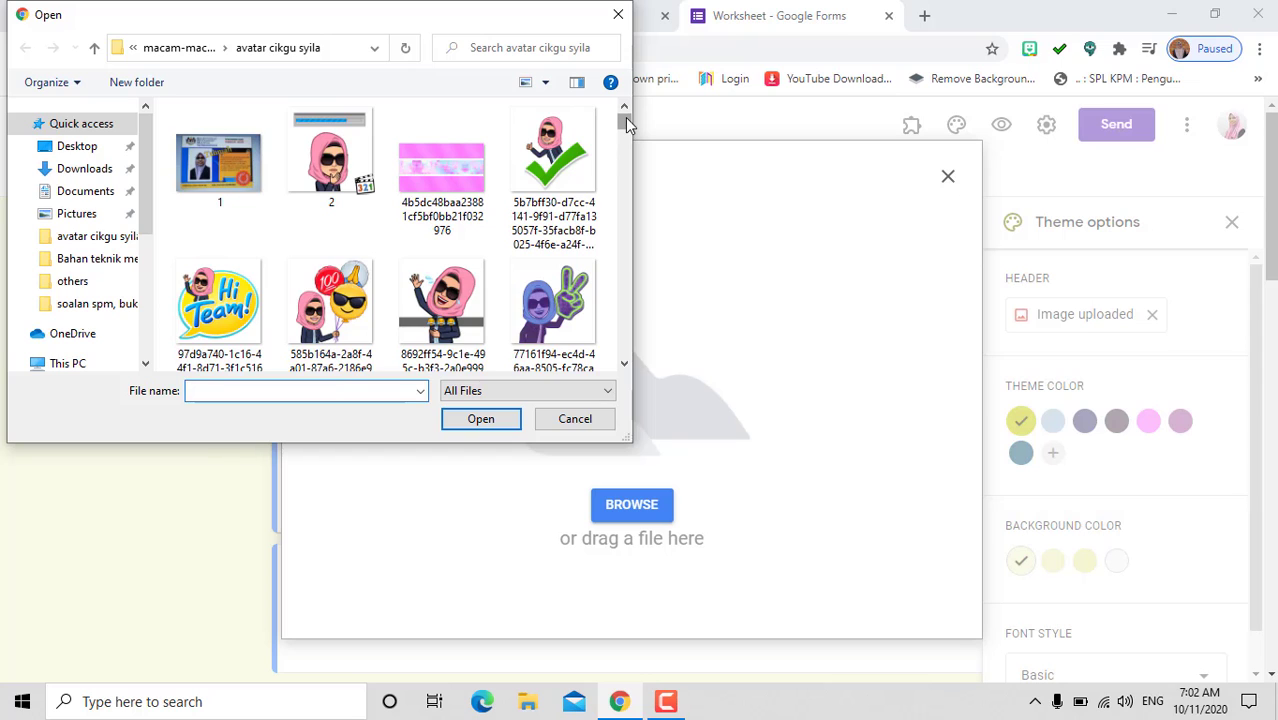
mouse_move(625, 117)
left_mouse_down()
mouse_move(625, 154)
mouse_move(622, 139)
left_mouse_up()
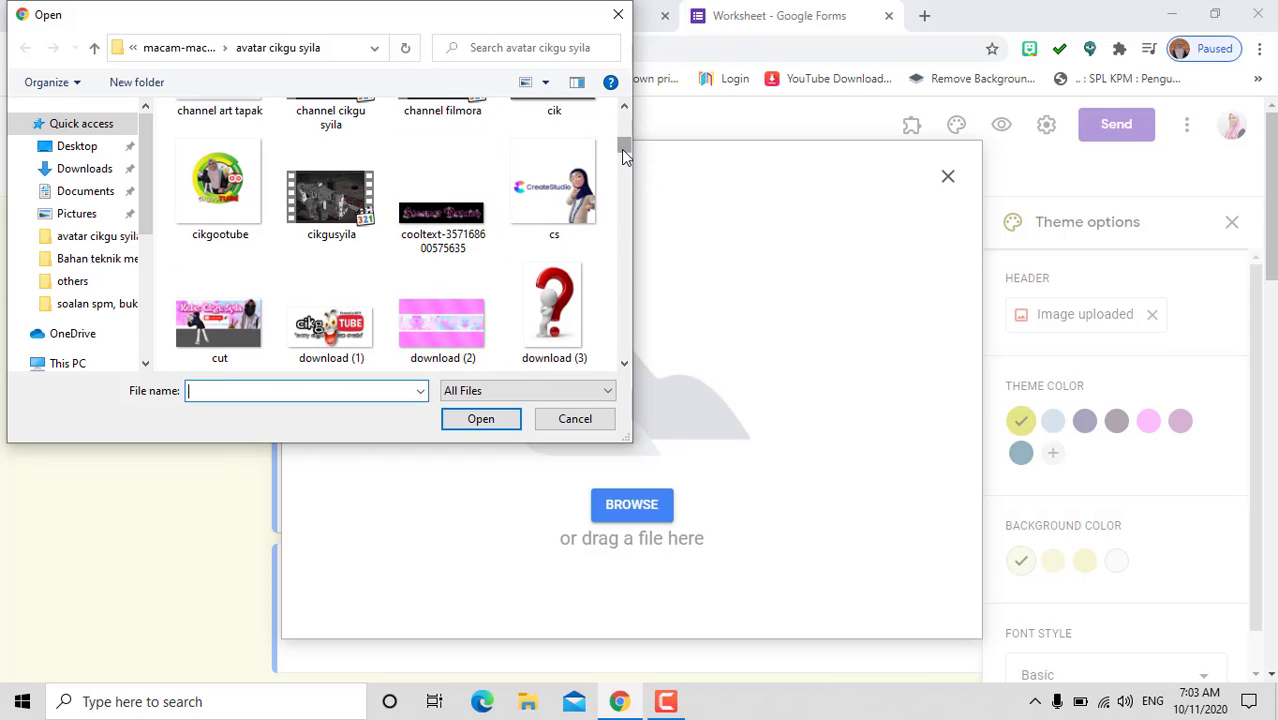
mouse_move(621, 148)
left_mouse_down()
mouse_move(627, 197)
mouse_move(621, 135)
left_mouse_up()
left_click(540, 203)
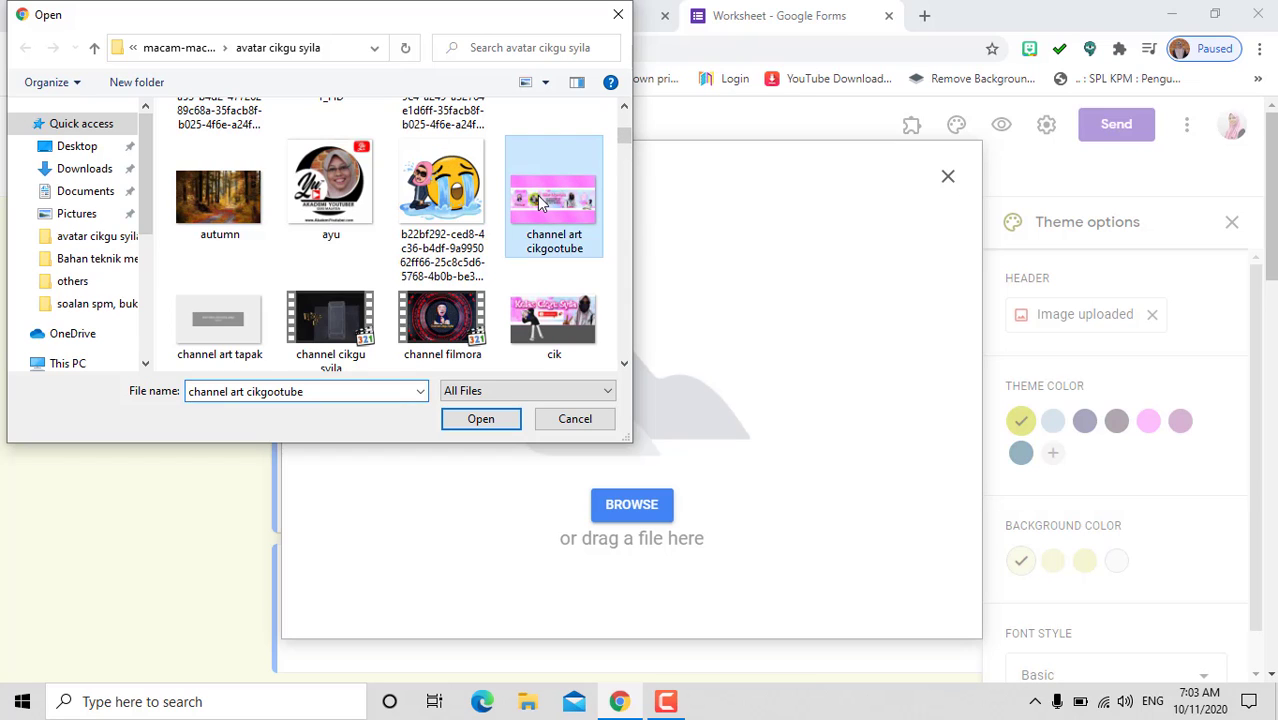
left_click(472, 422)
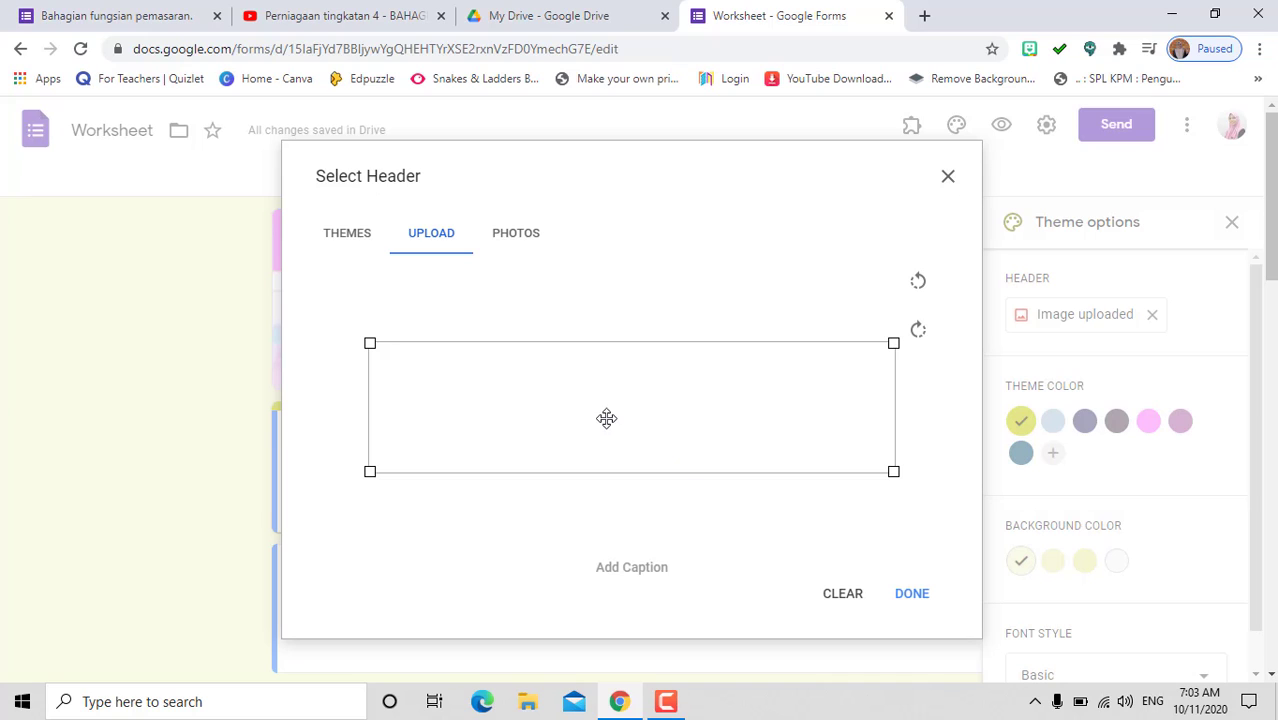
left_click_drag(580, 408, 580, 388)
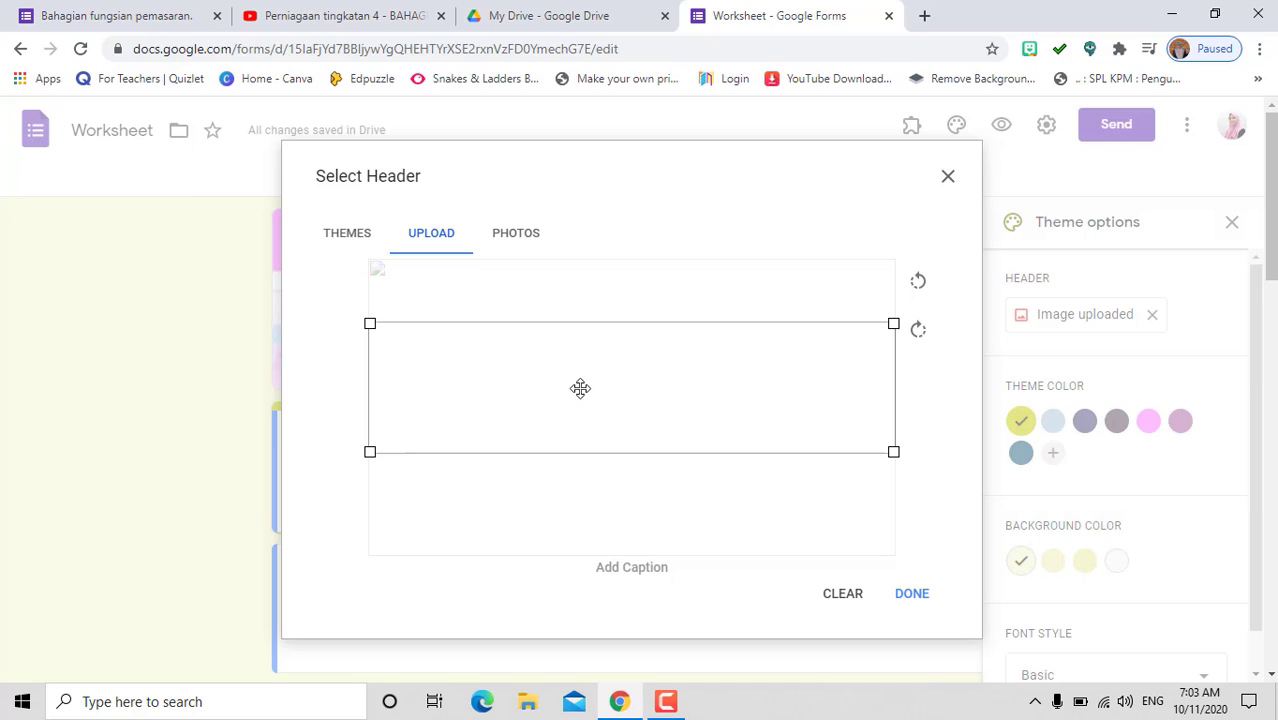
left_click(911, 600)
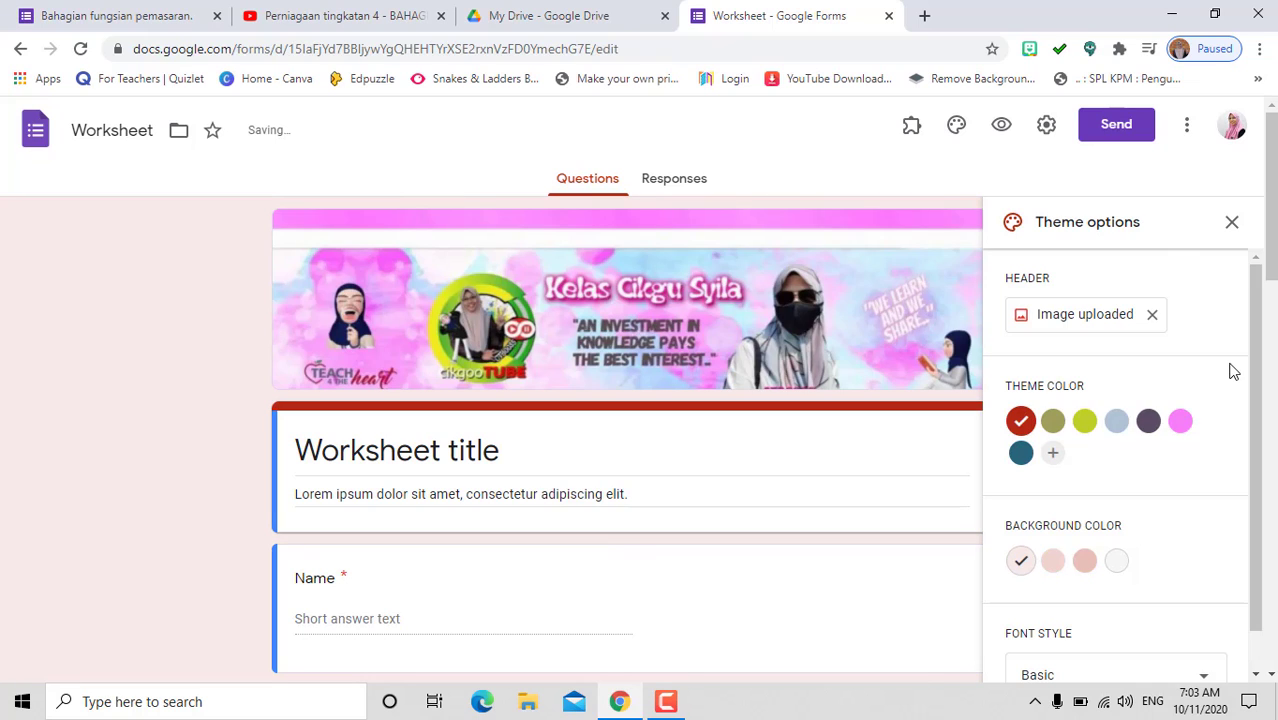
left_click(1232, 223)
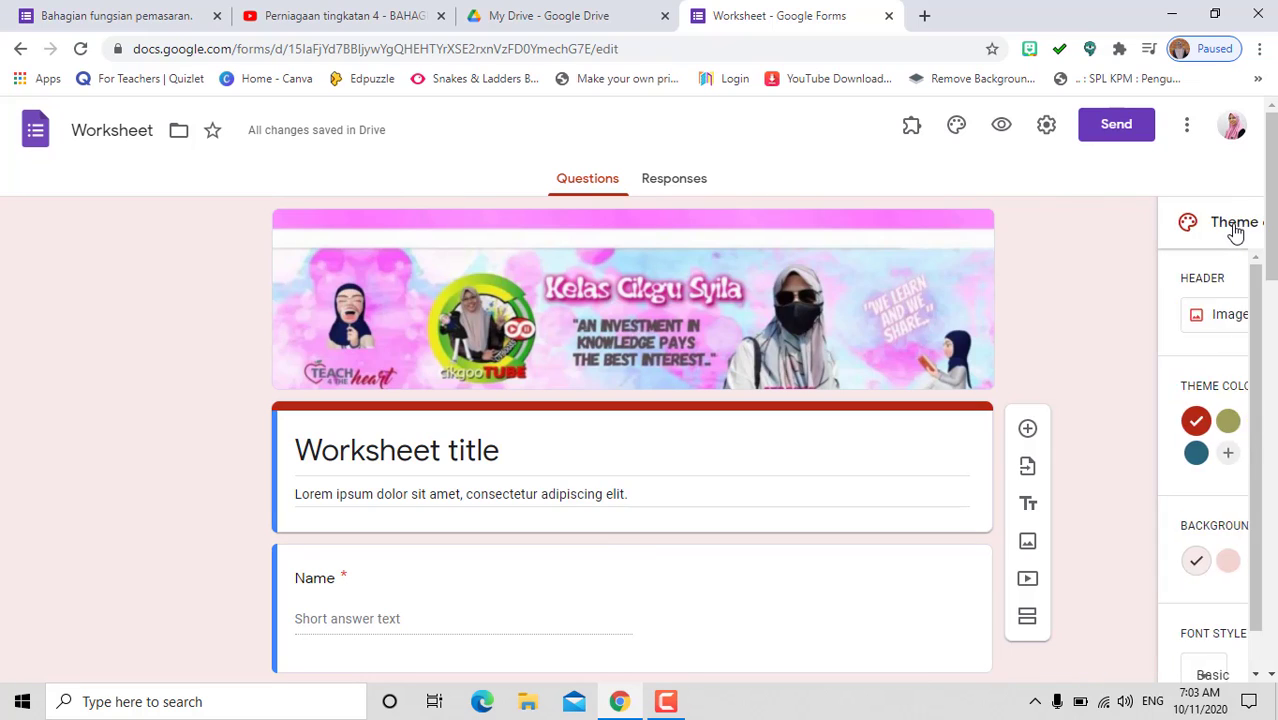
Replace the worksheet title with "Bahagian Fungsian Pemasaran"
left_click(503, 457)
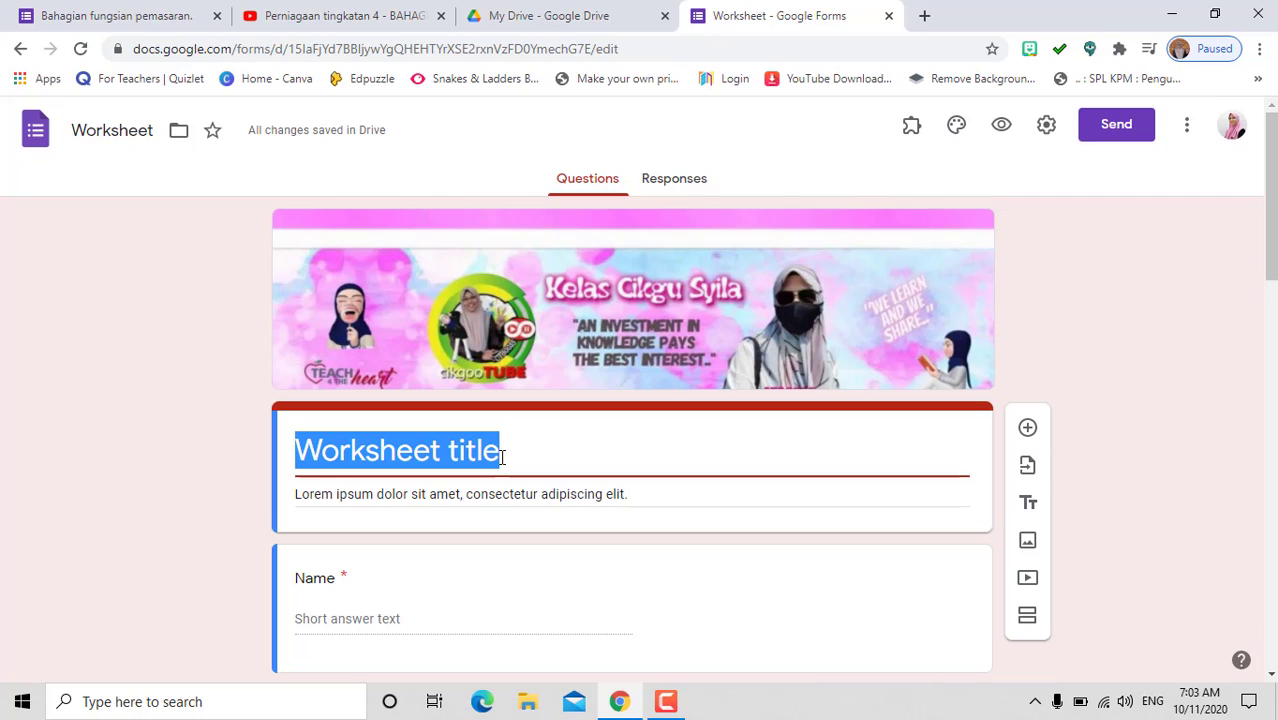
type("Bahag")
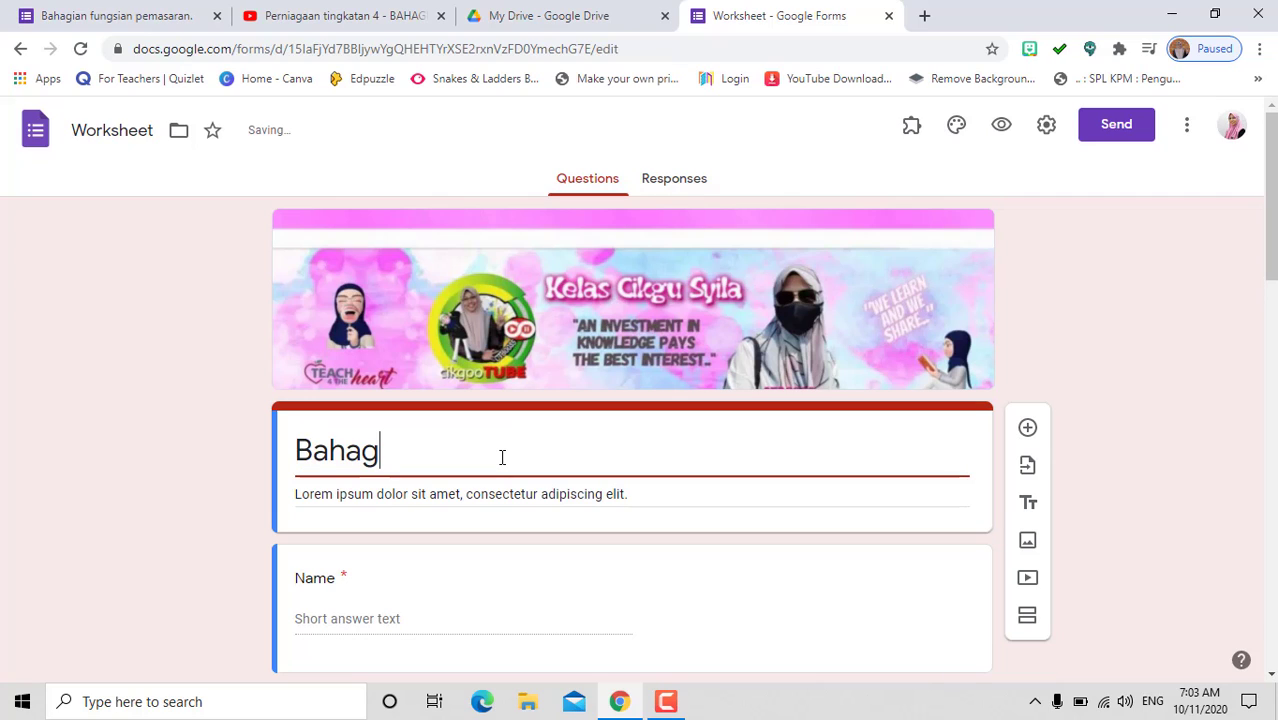
type("ian G")
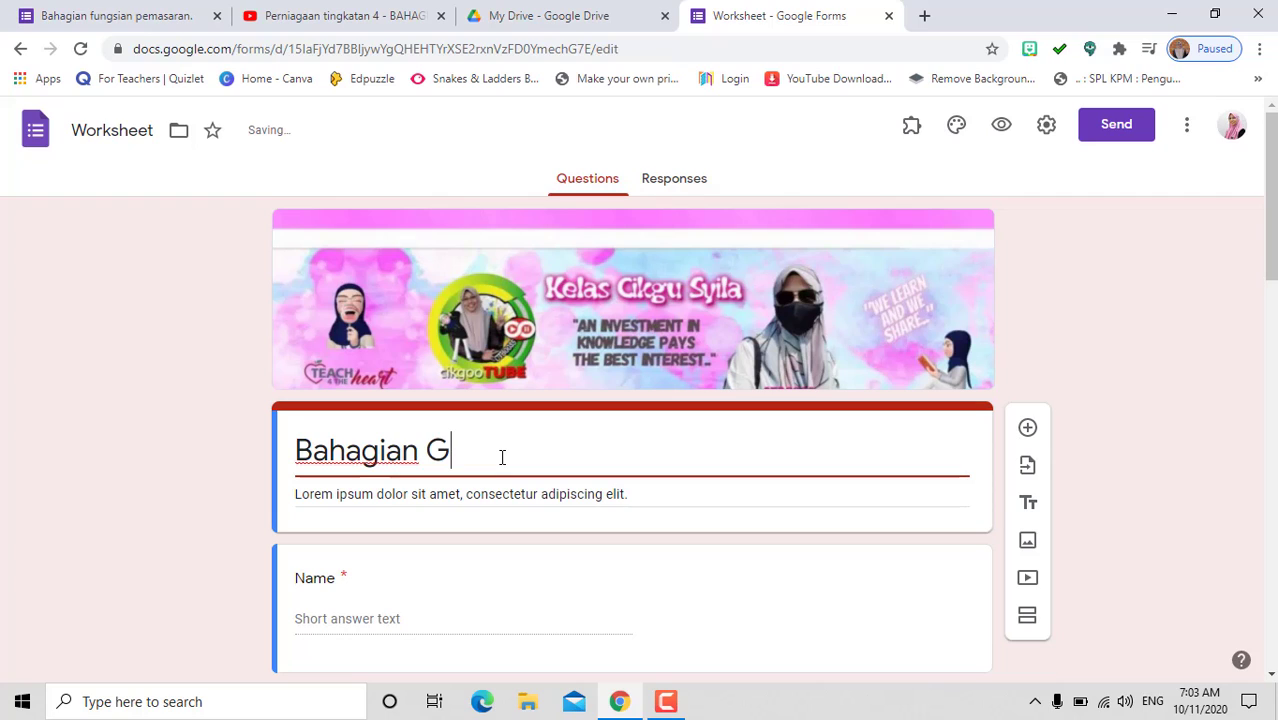
key("BackSpace")
type("Fngsian ")
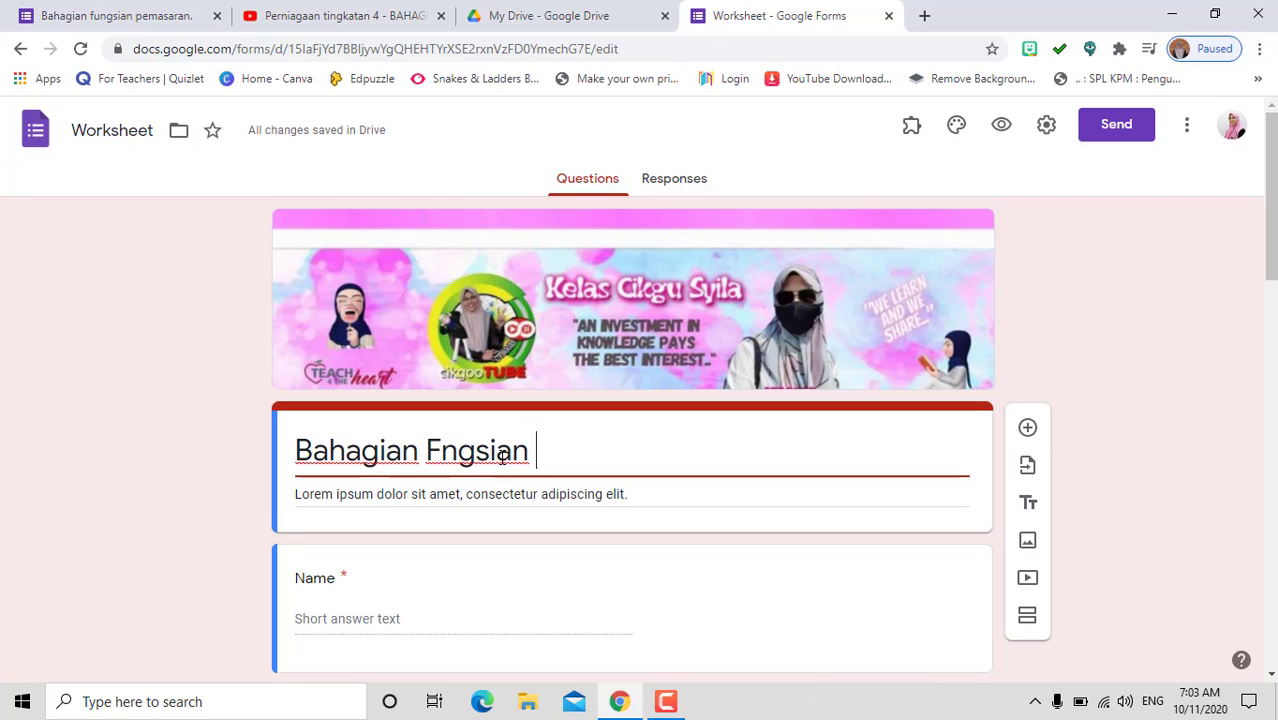
type("Pemasar")
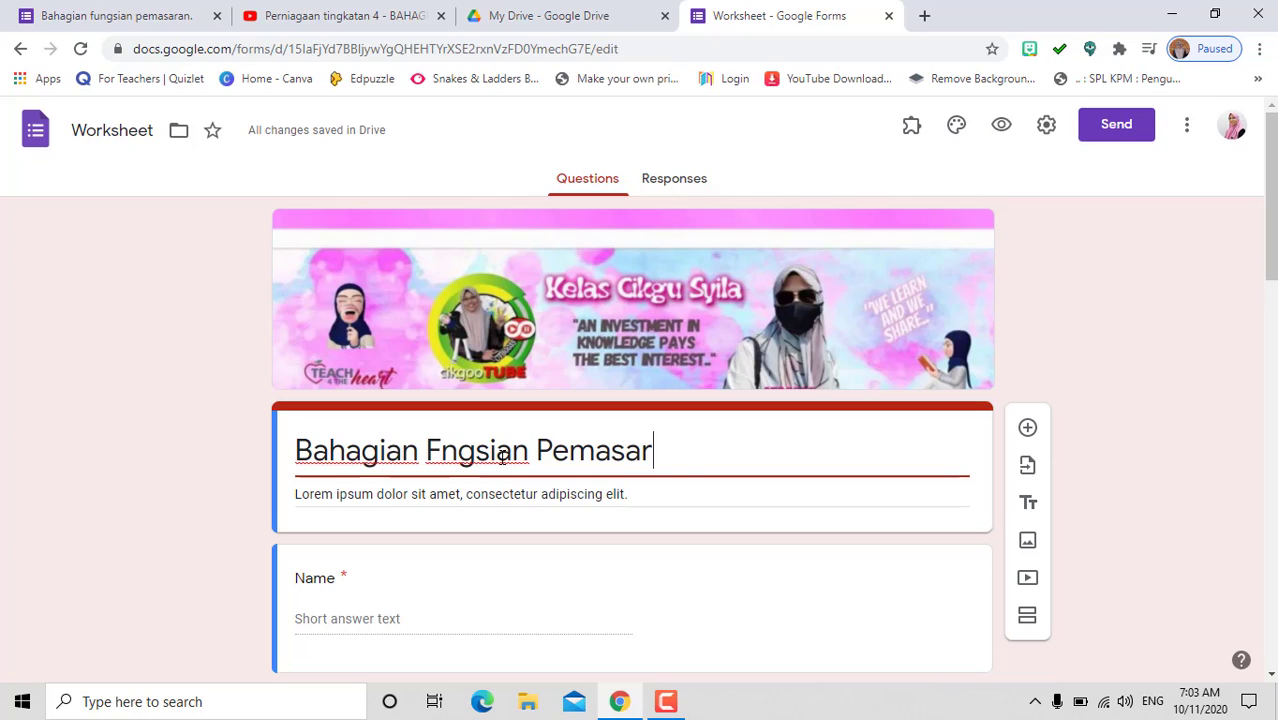
type("an")
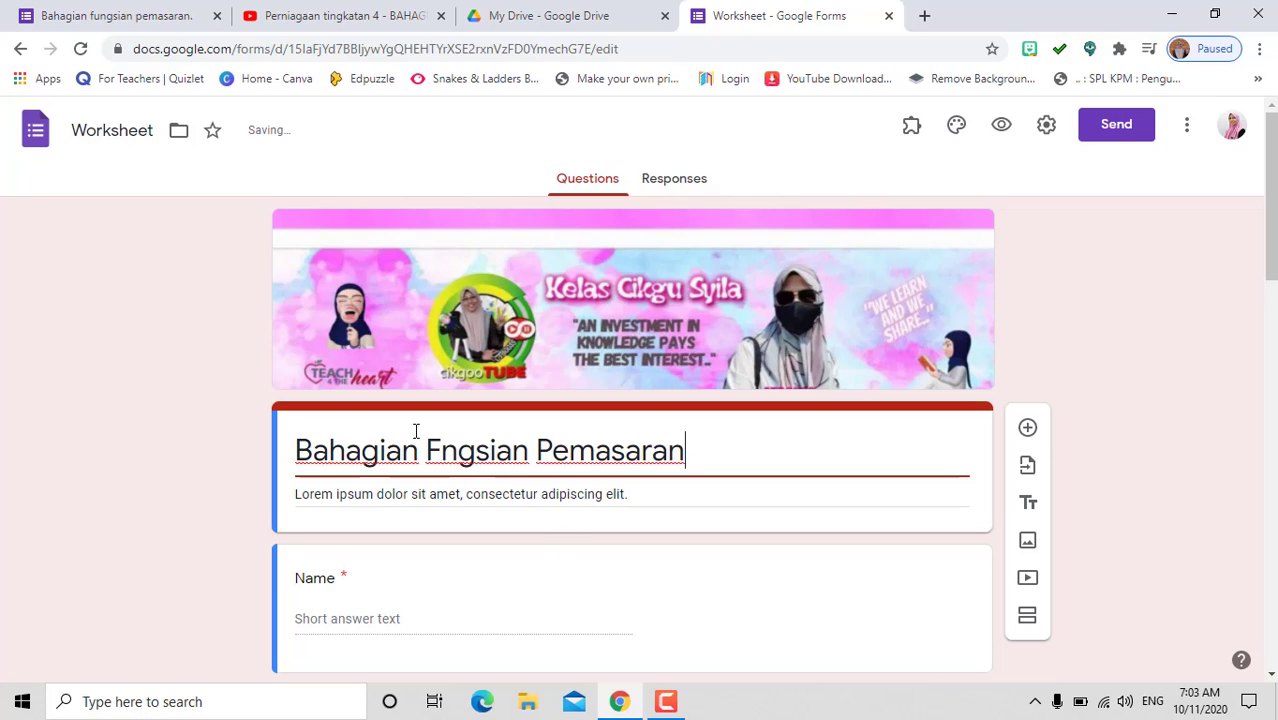
left_click(441, 451)
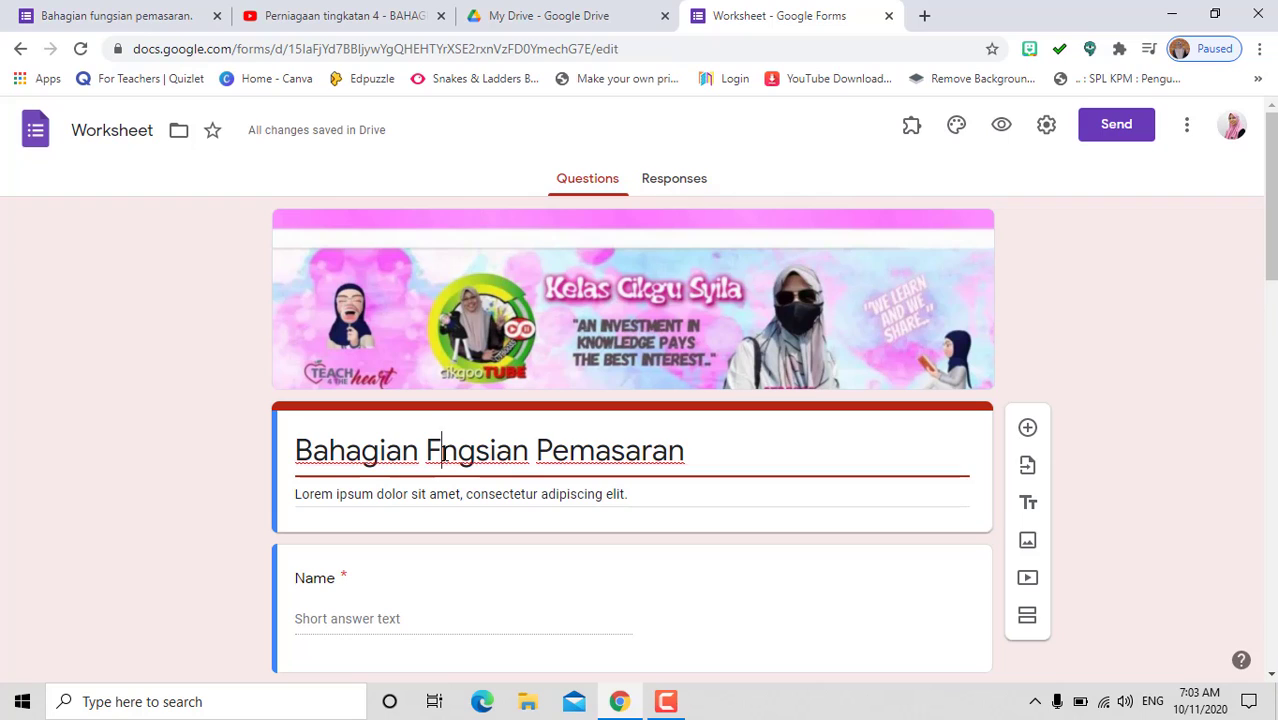
type("u")
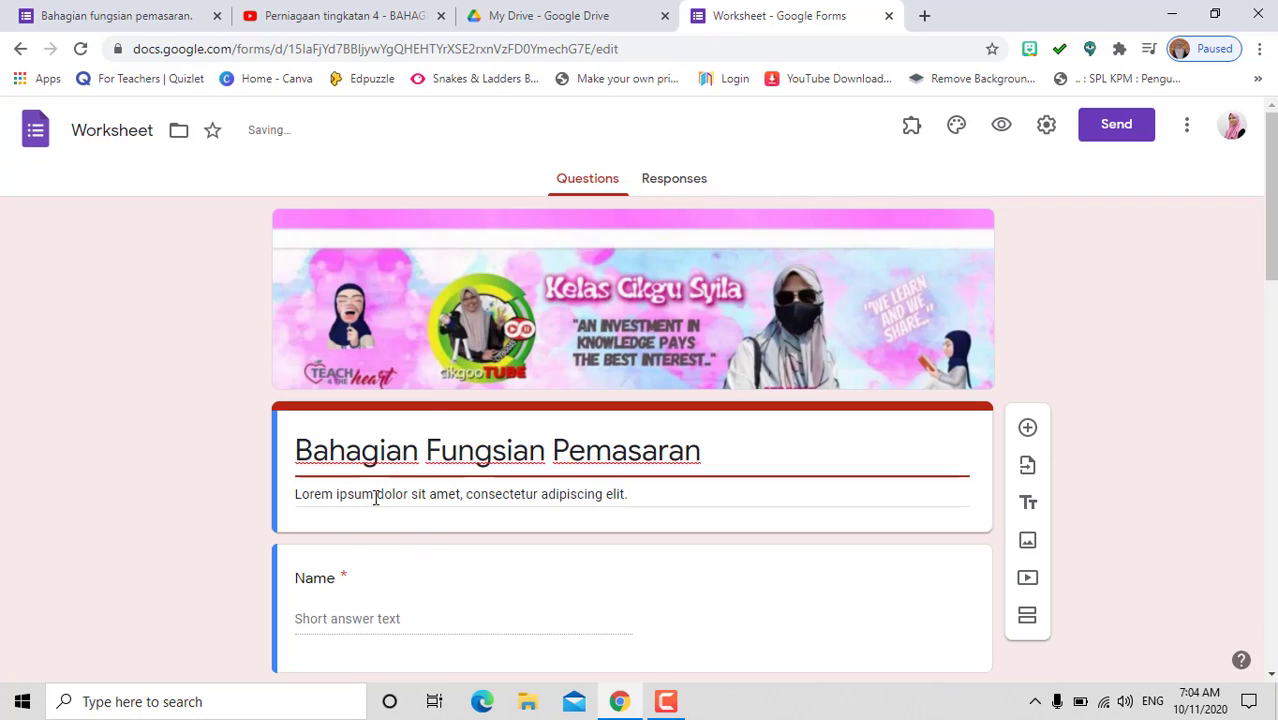
Replace the placeholder form description with "Campuran pemasaran - 4P"
triple_click(641, 502)
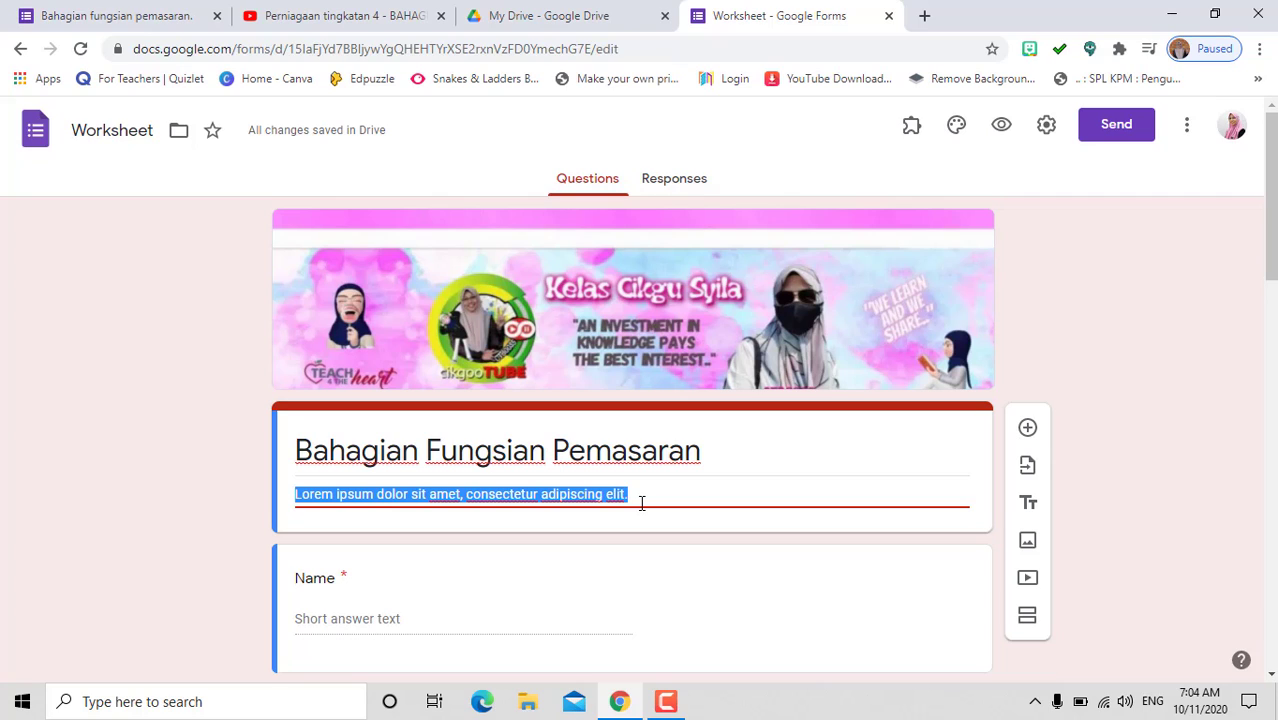
type("Cam")
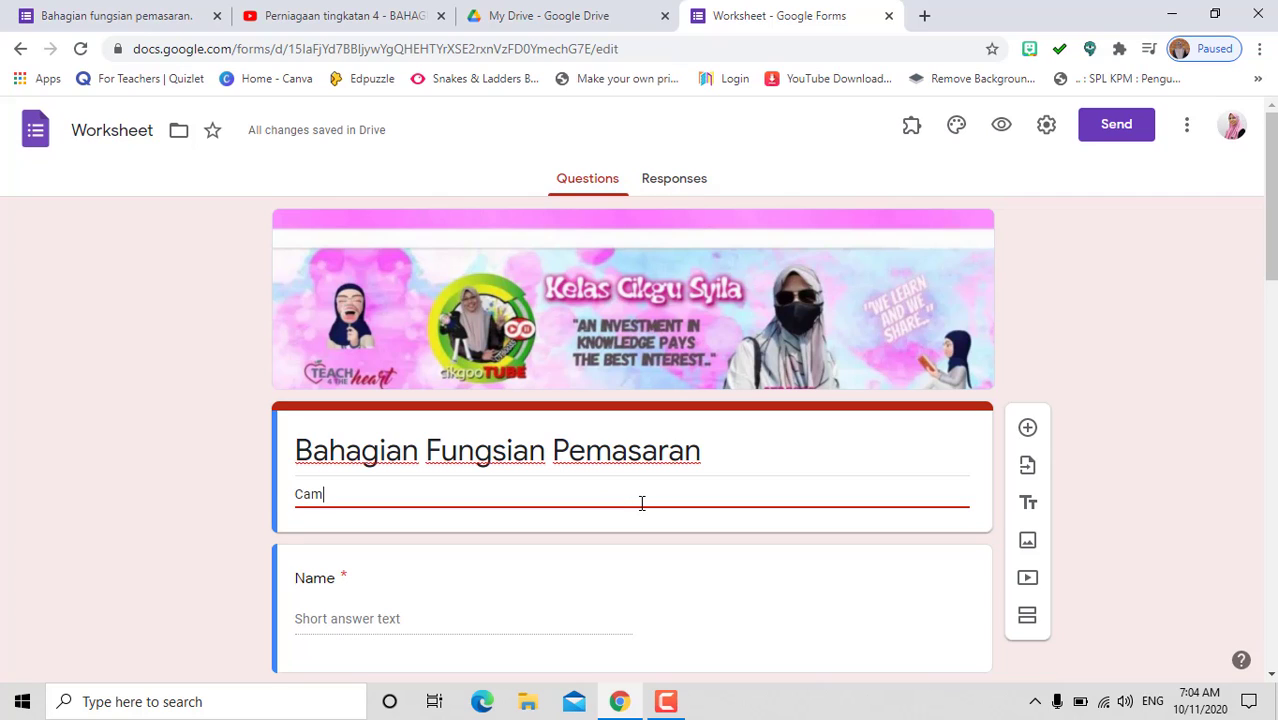
type("puran ")
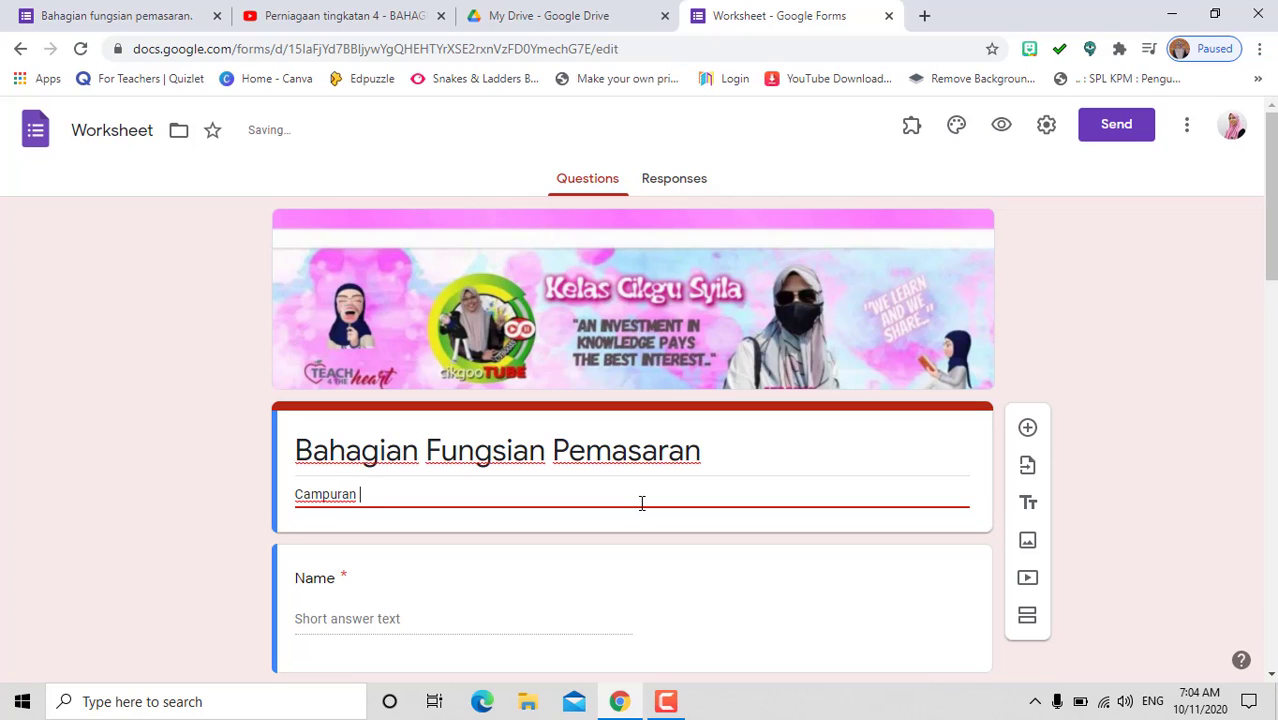
type("eemasaran - ")
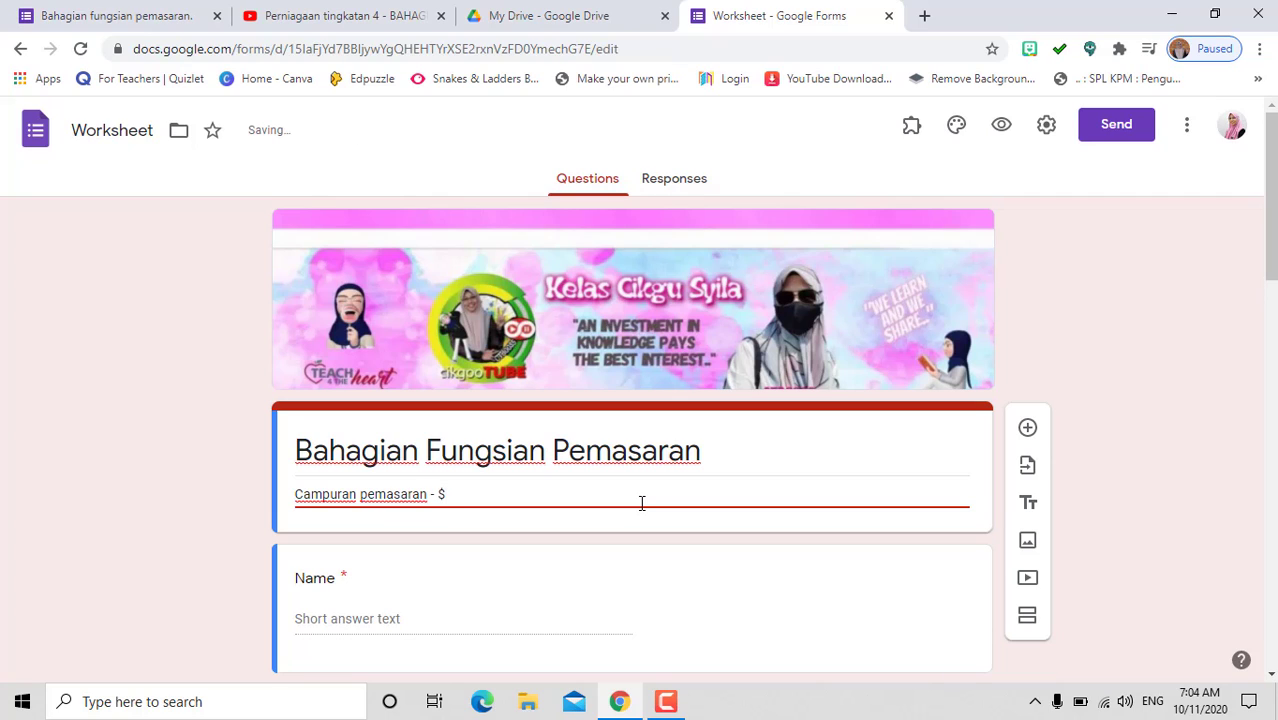
type("4P")
Examine the answer types available for the Name question
left_click_drag(1272, 252, 1272, 310)
left_click(362, 403)
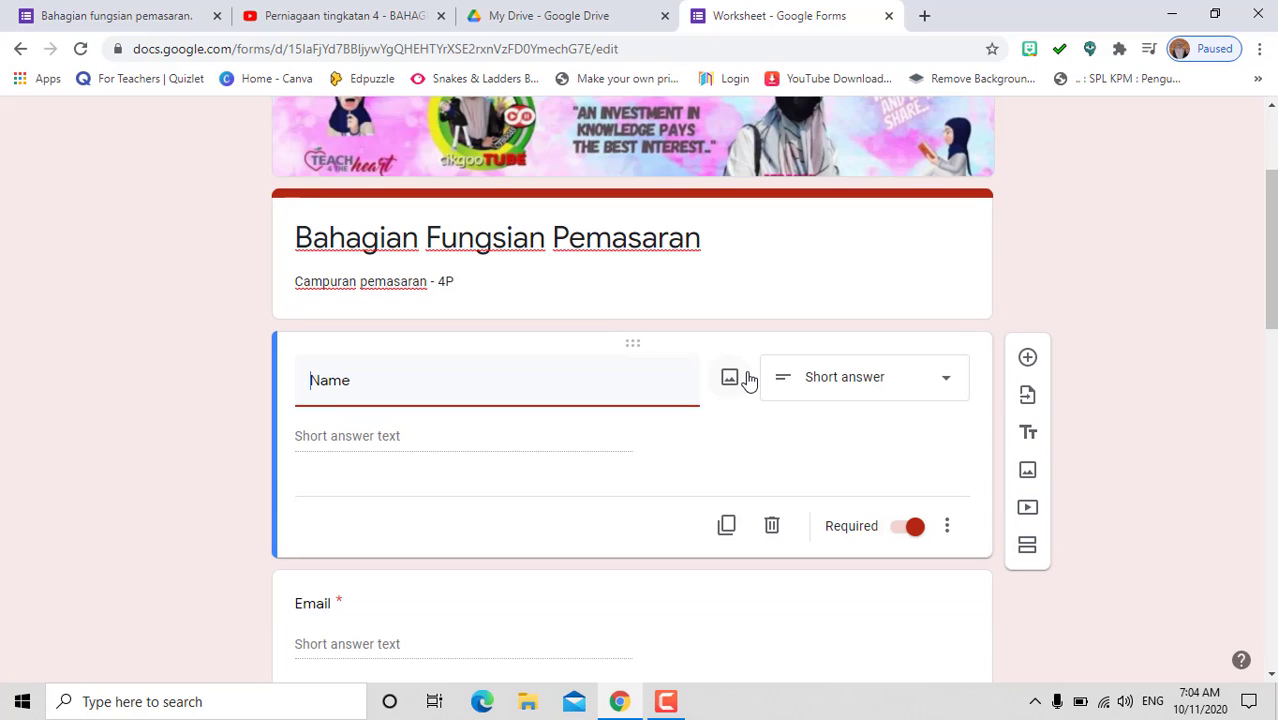
left_click(950, 380)
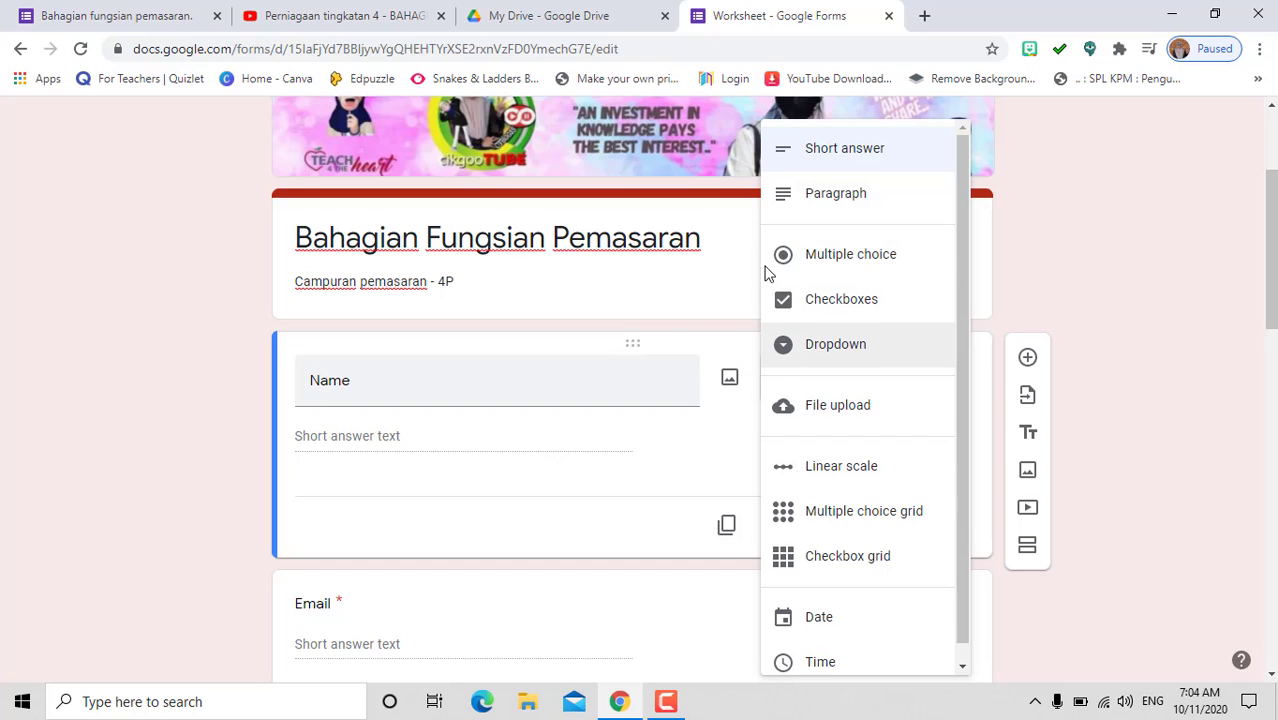
left_click(1107, 247)
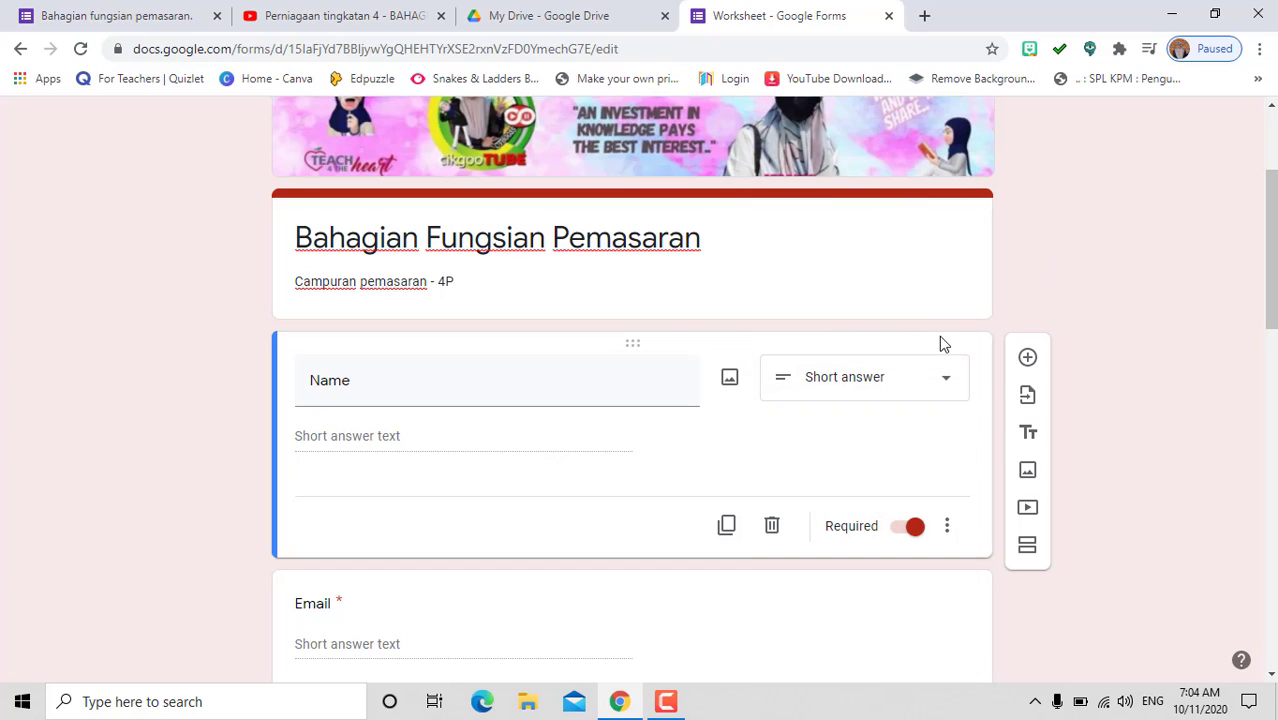
Replace the title of the Email question with "Kelas"
left_click(903, 532)
left_click(915, 533)
left_click_drag(1268, 272, 1268, 336)
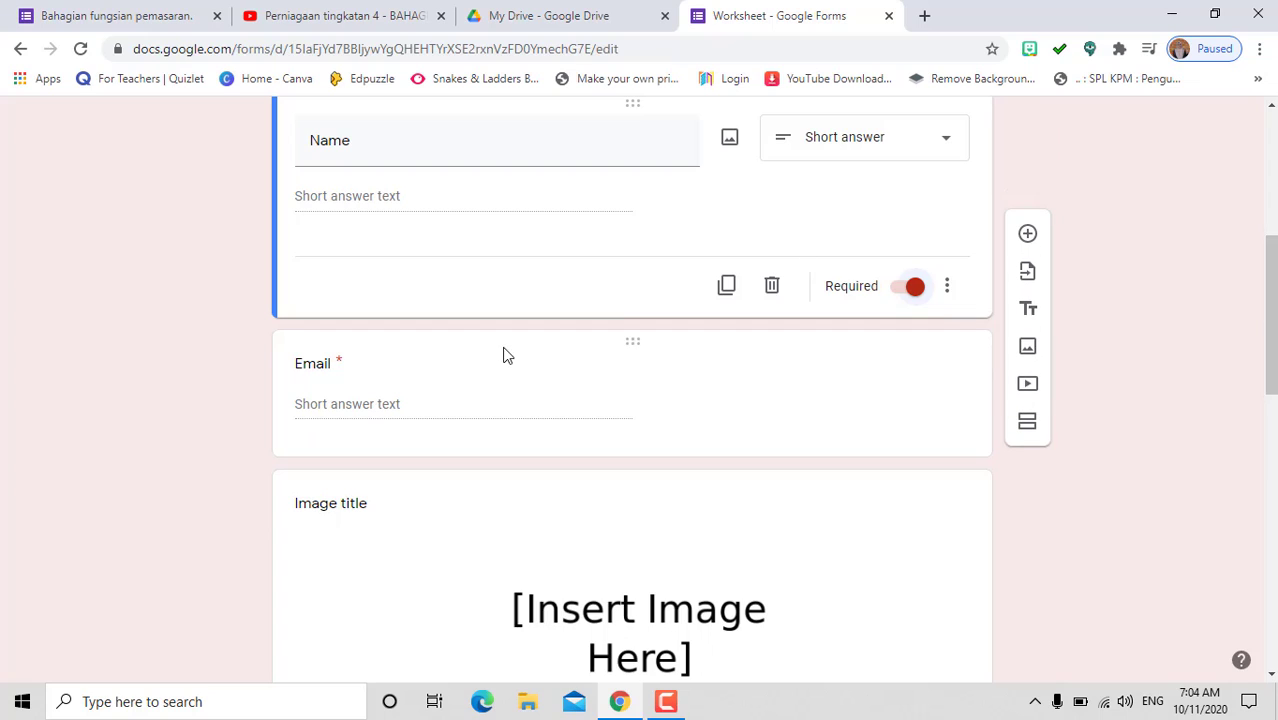
left_click(334, 374)
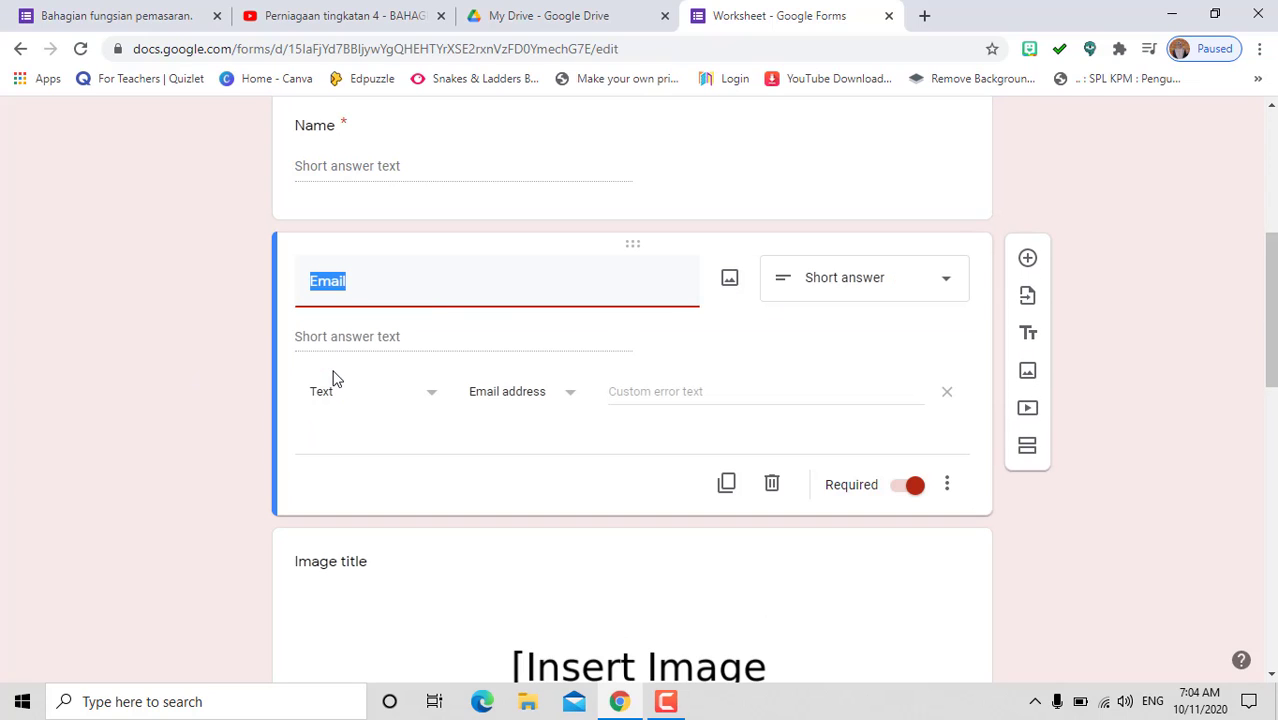
type("Kelas")
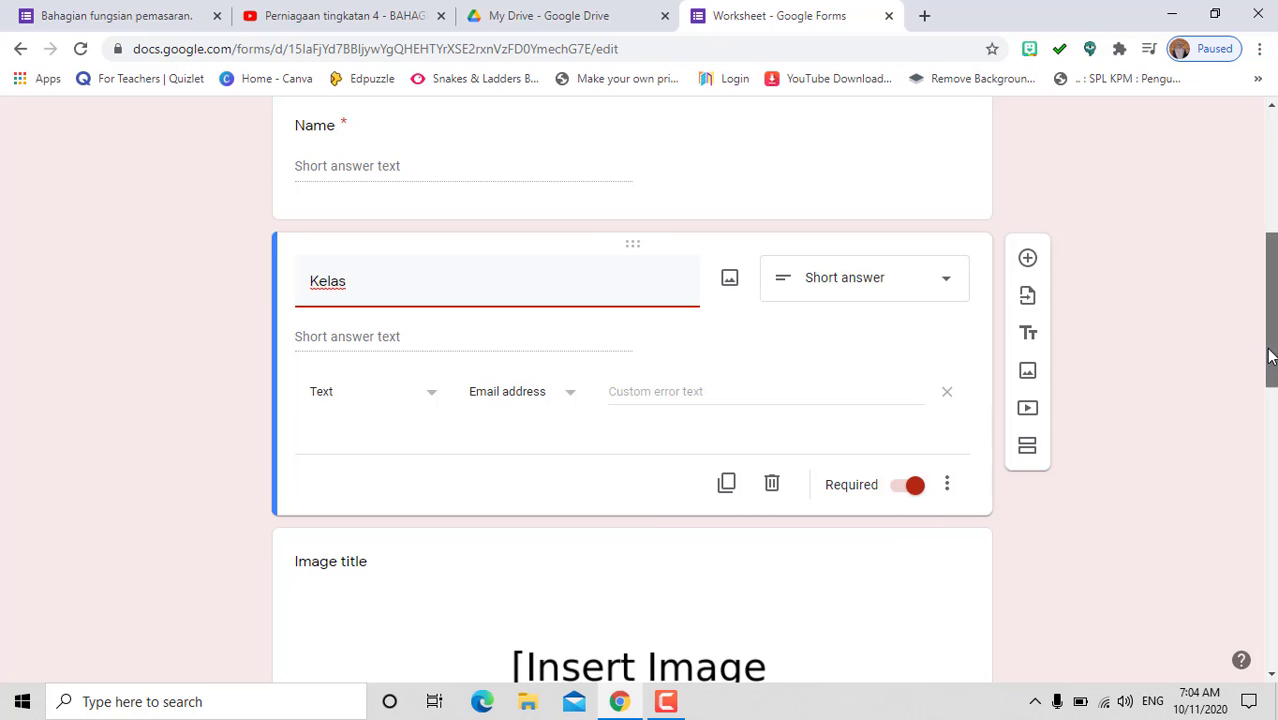
Add a short-answer question titled "Nama sekolah :" below the Kelas question
scroll(1267, 360, "down", 2)
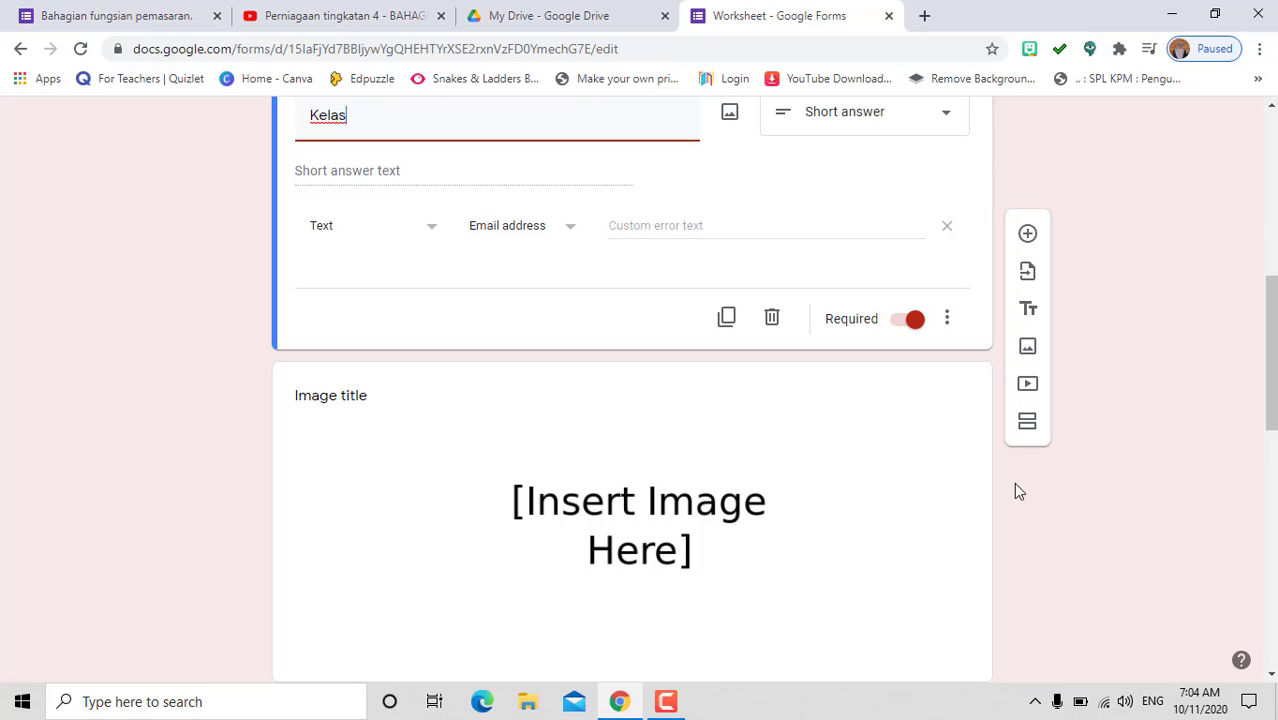
left_click(1030, 236)
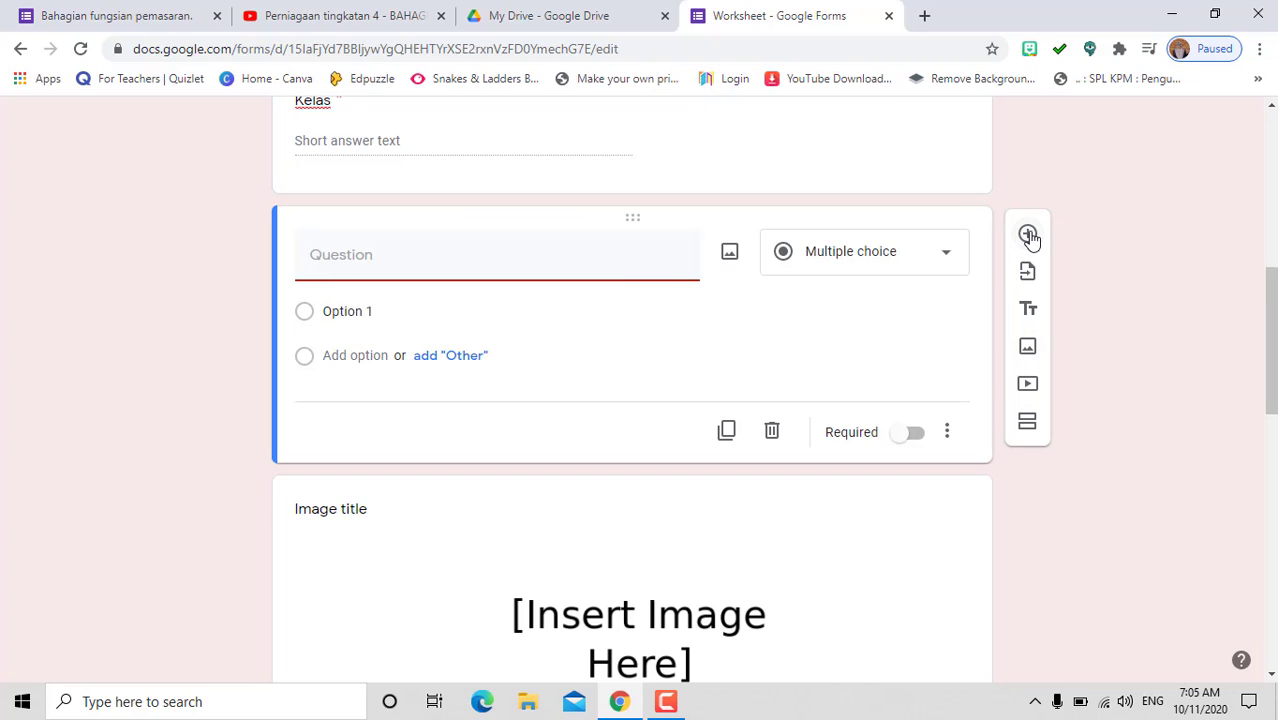
left_click(948, 256)
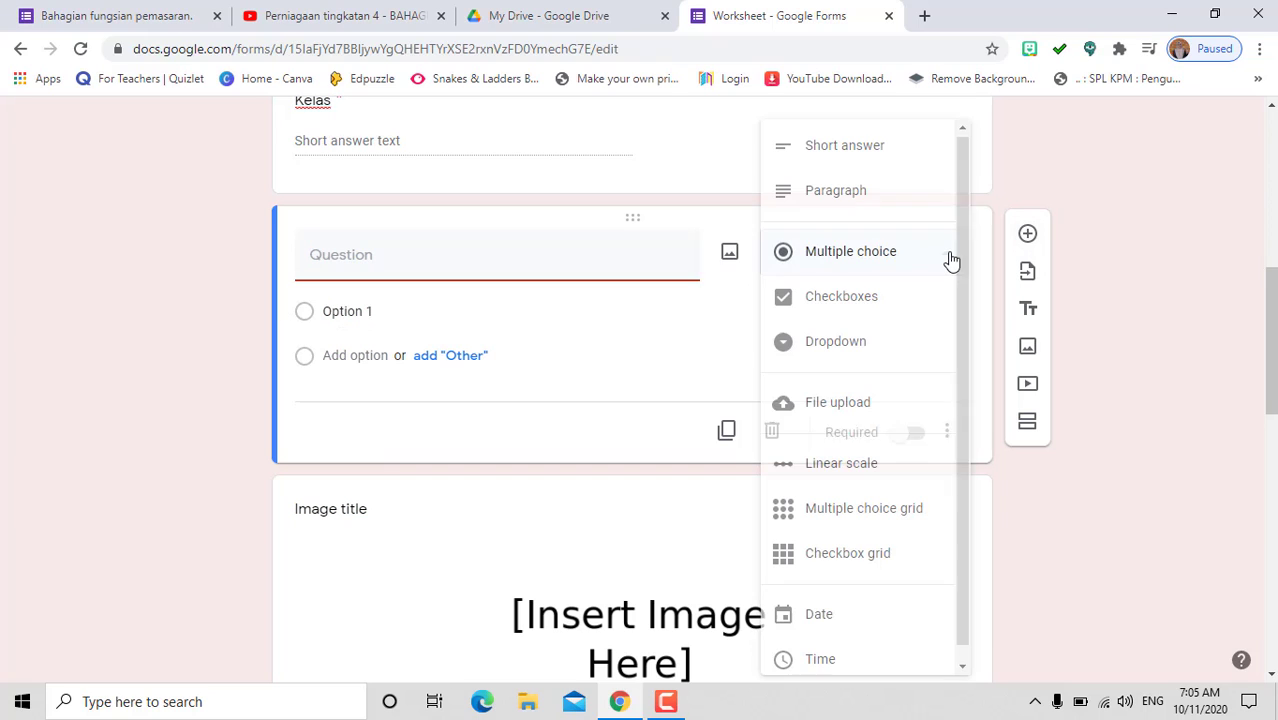
left_click(839, 150)
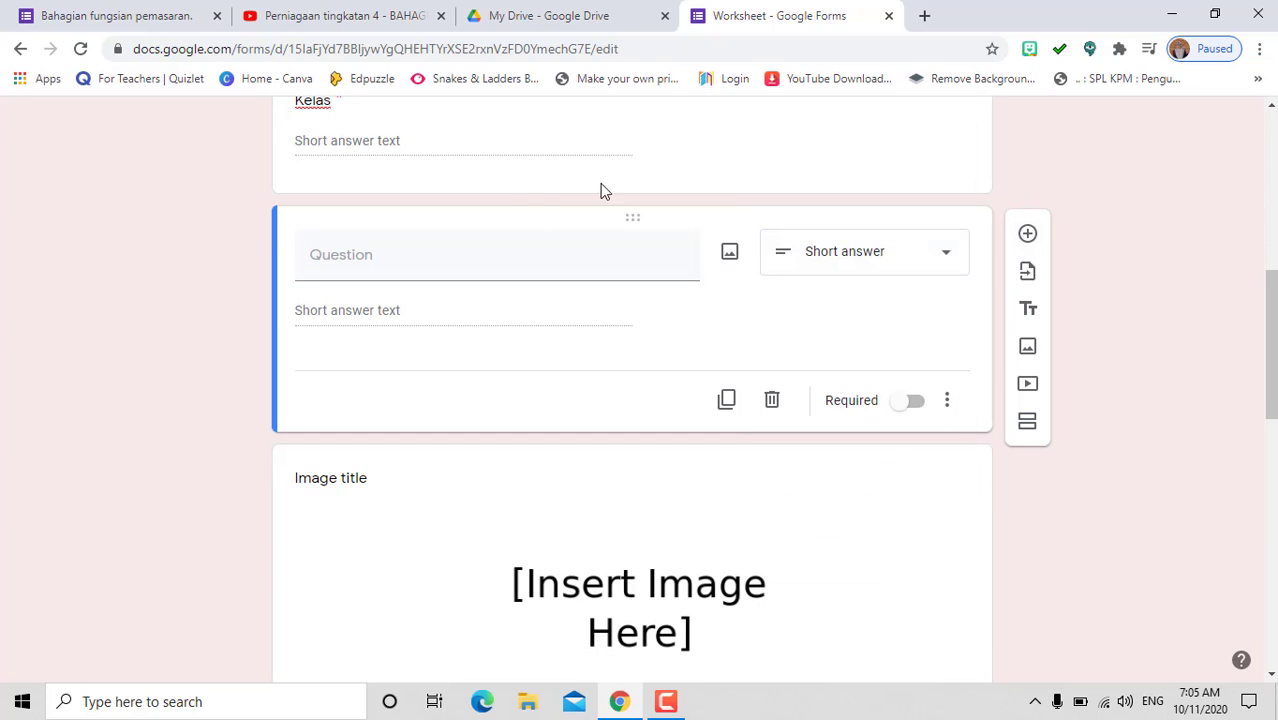
left_click(379, 255)
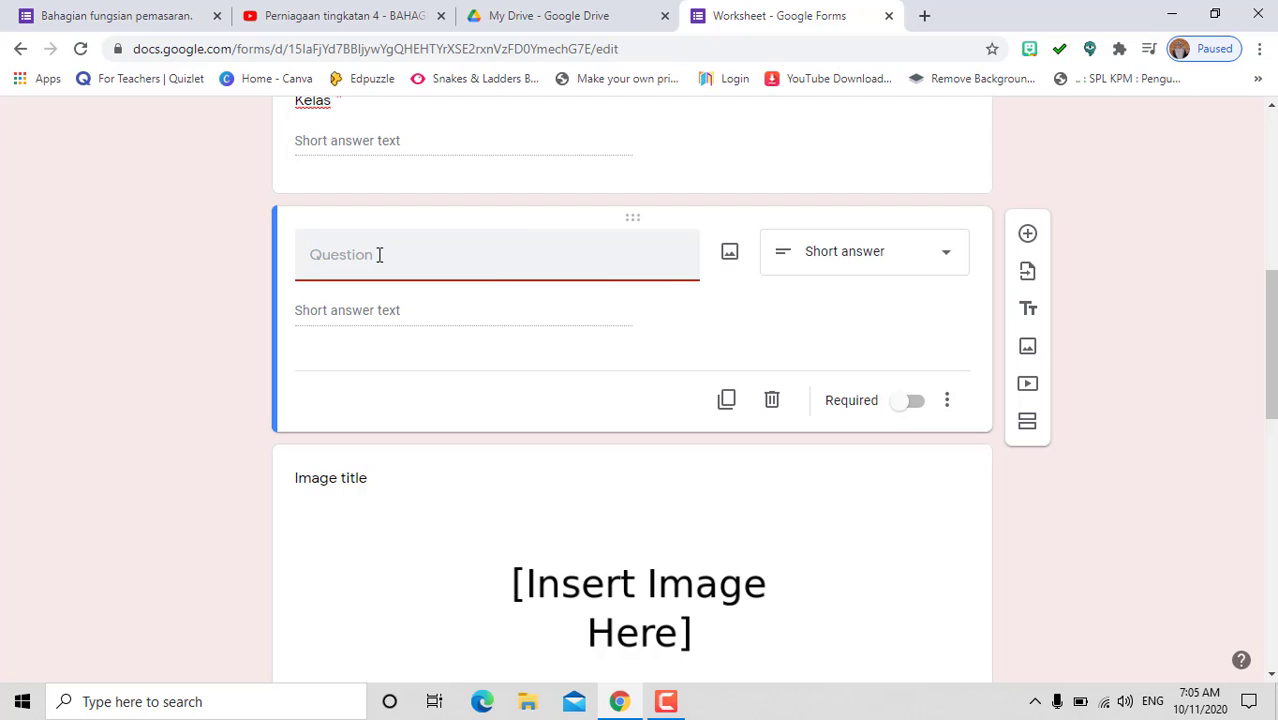
type("Nama sekolah :")
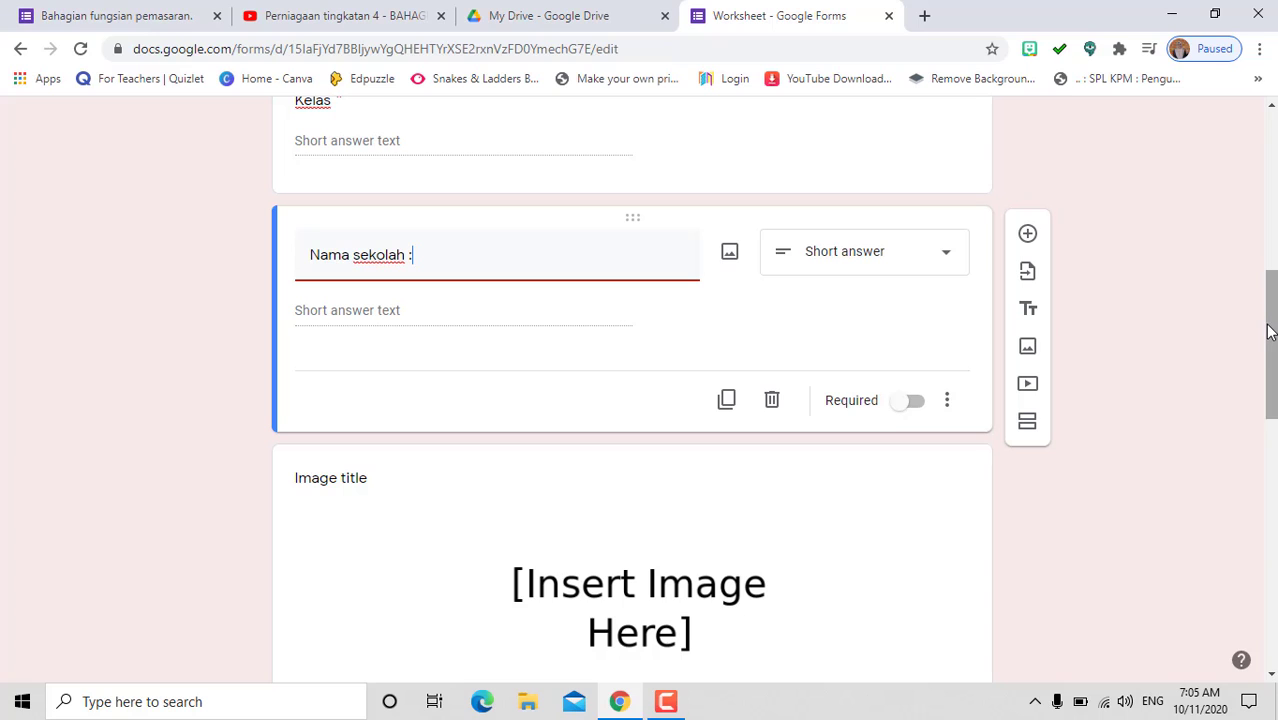
Make the "Nama sekolah" question required and remove the colon from its title
left_click_drag(1271, 337, 1271, 248)
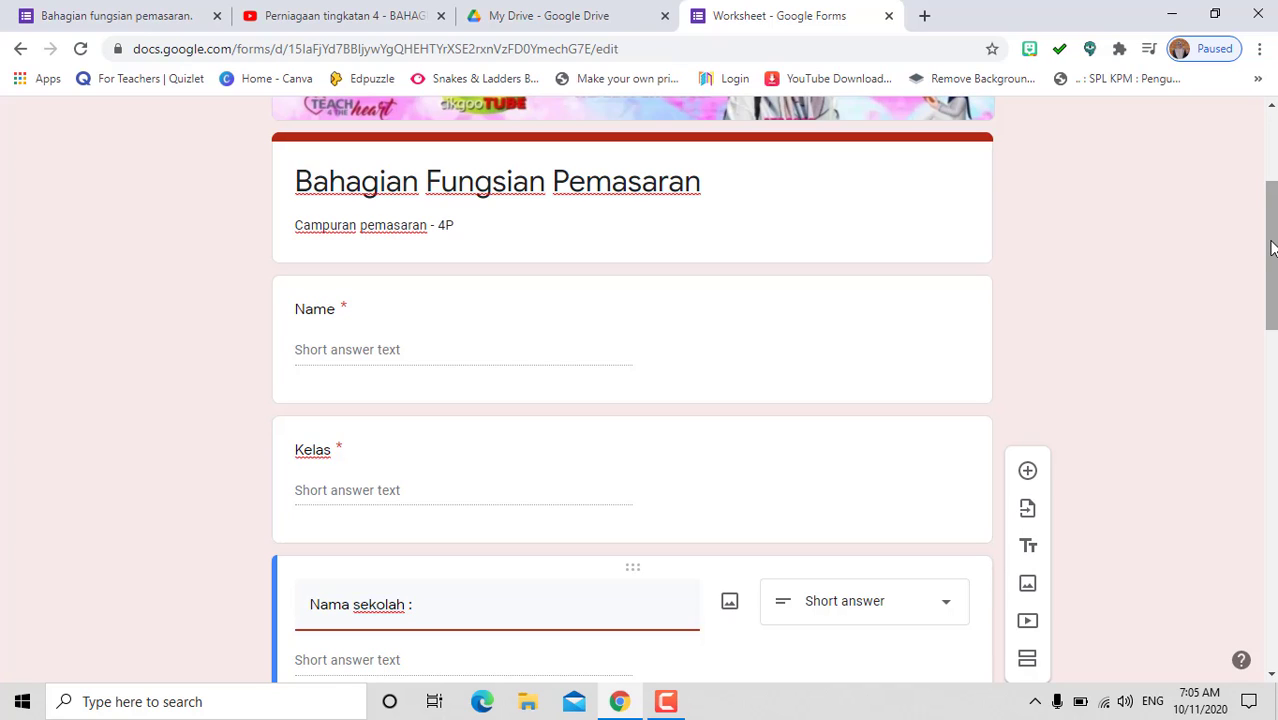
left_click(1160, 300)
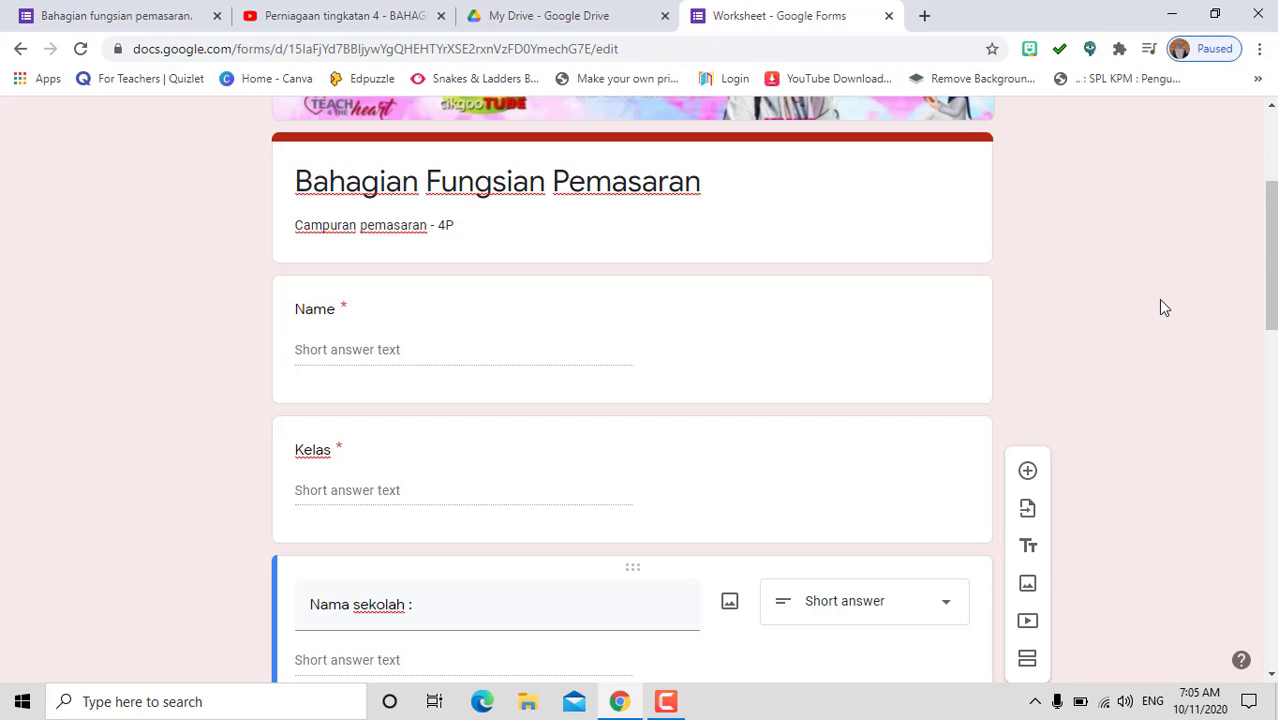
left_click_drag(1271, 259, 1273, 372)
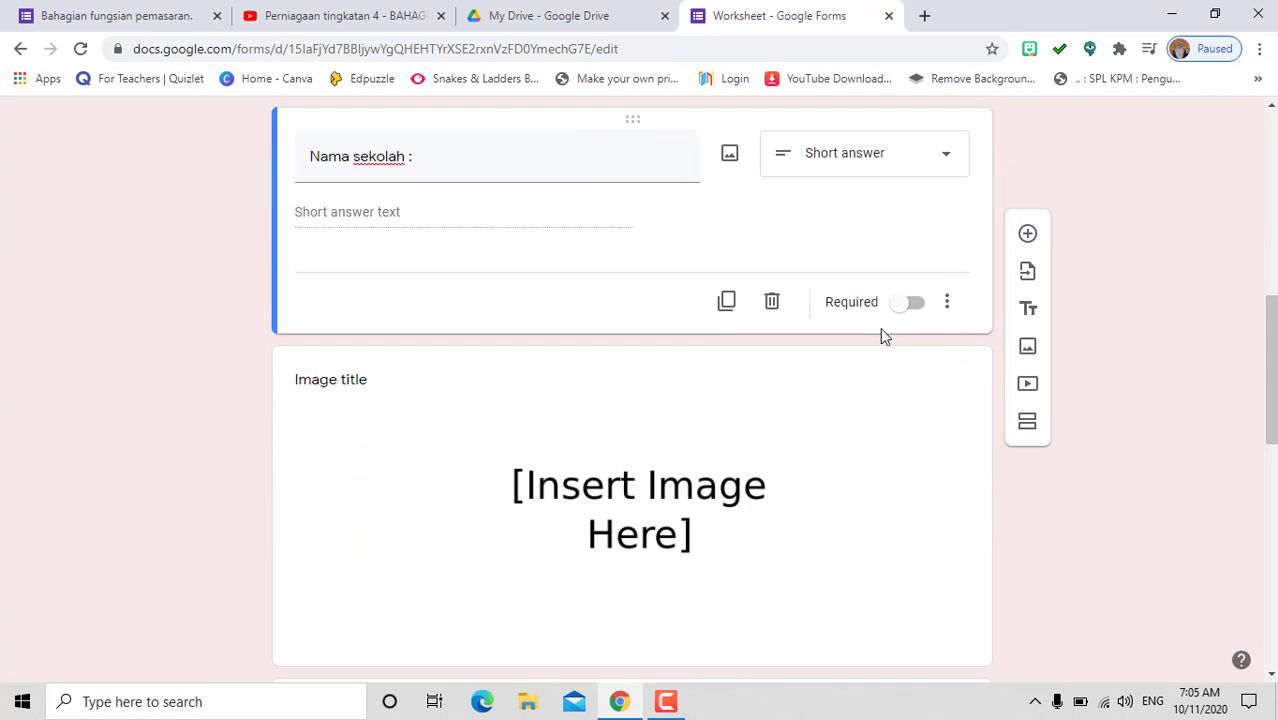
left_click(917, 314)
left_click(428, 163)
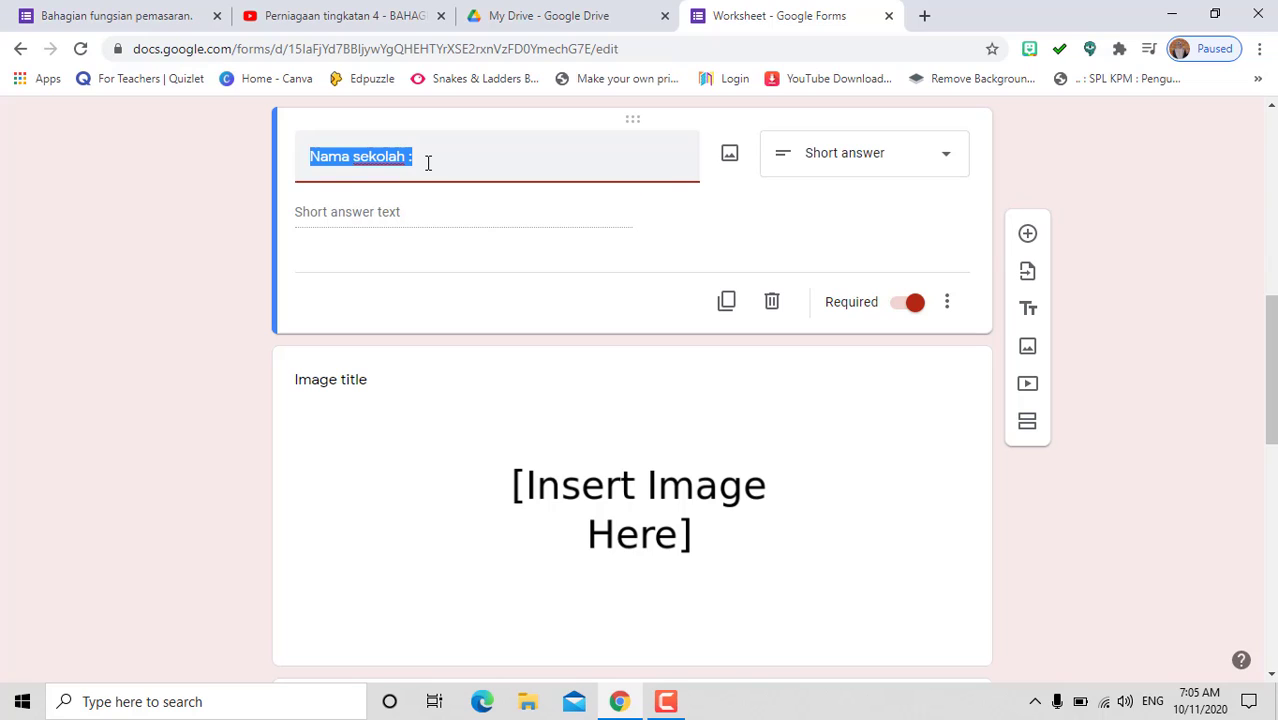
left_click(428, 163)
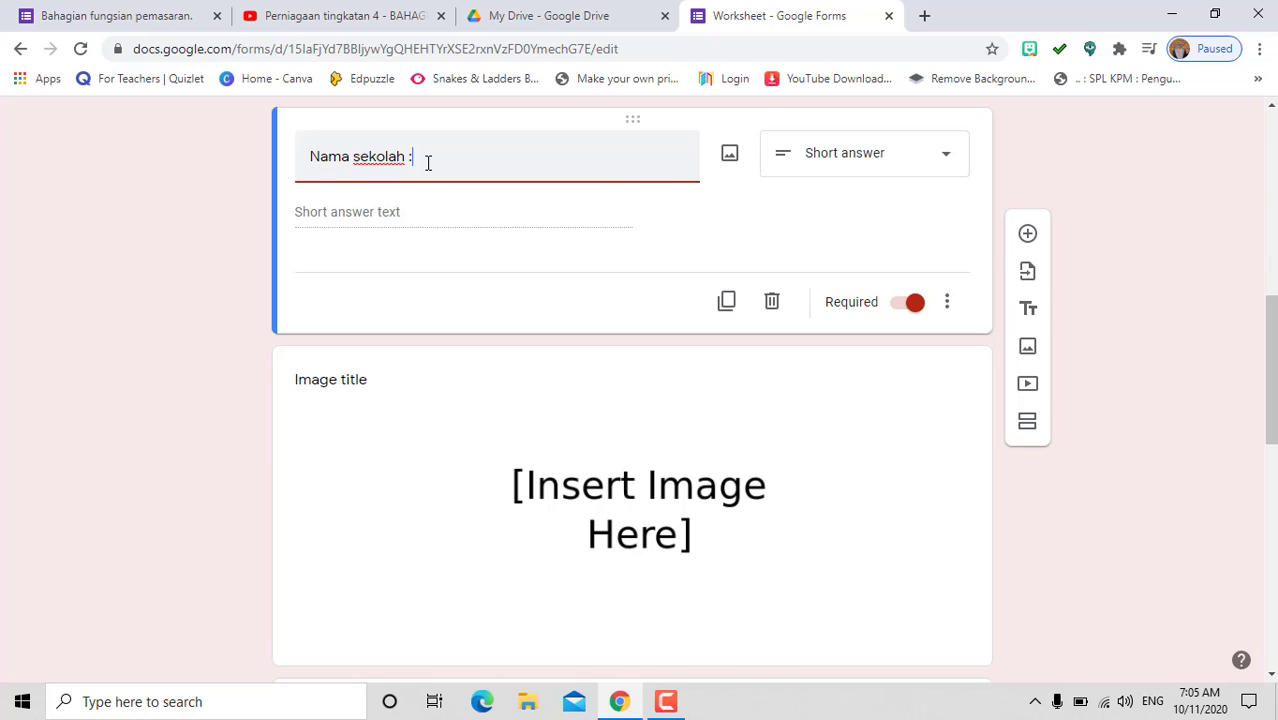
left_click(1172, 539)
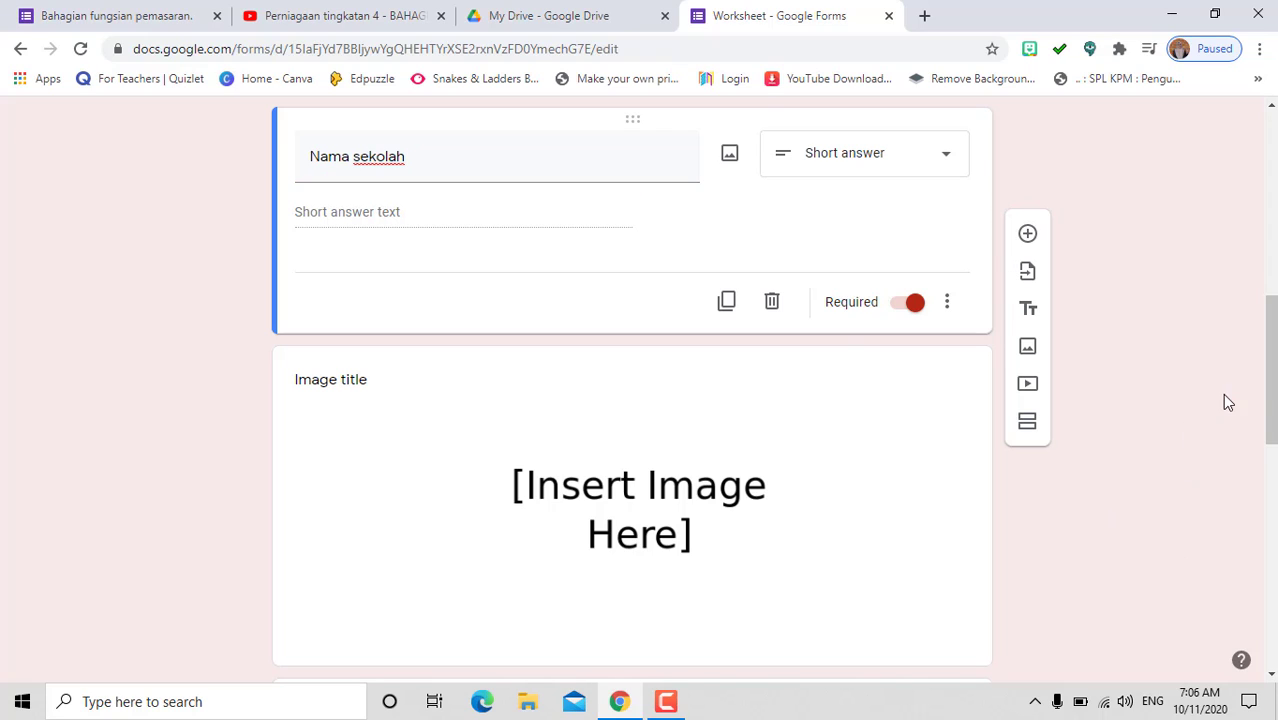
Add a blank multiple-choice question below "Nama sekolah" and open the video selection for the form
left_click_drag(1271, 381, 1124, 378)
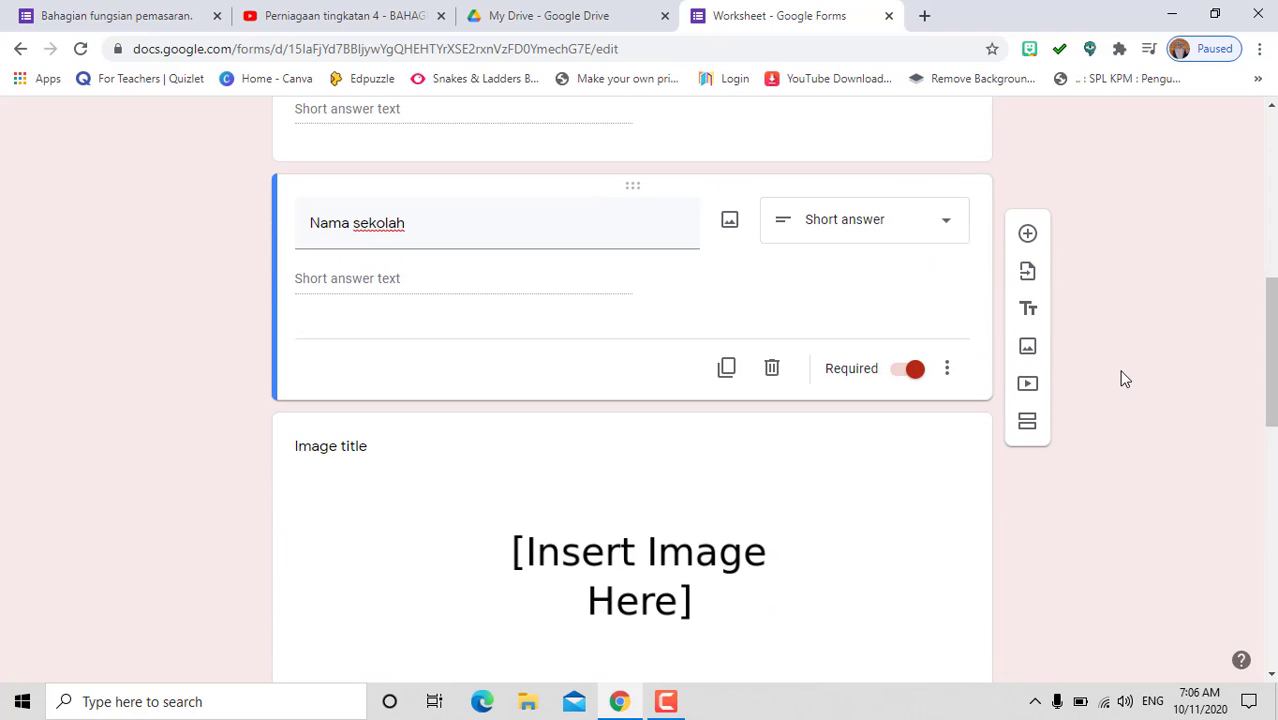
left_click(1030, 238)
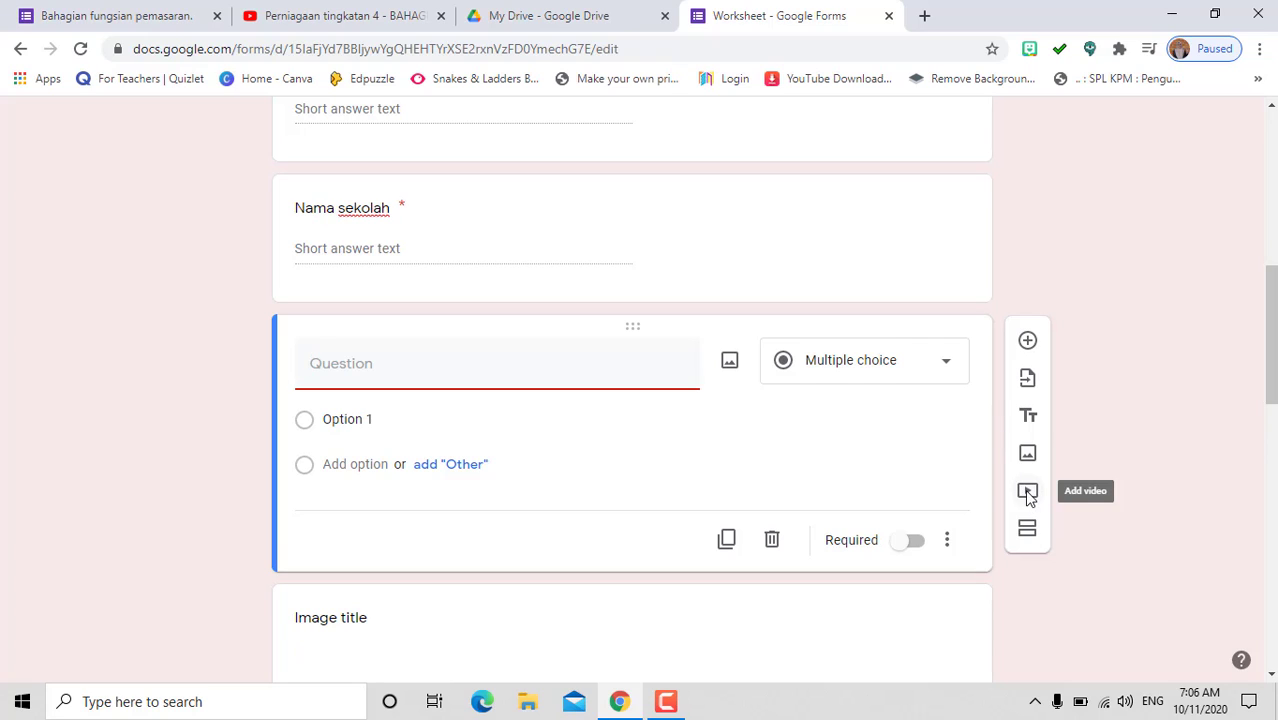
left_click(1027, 493)
left_click(518, 283)
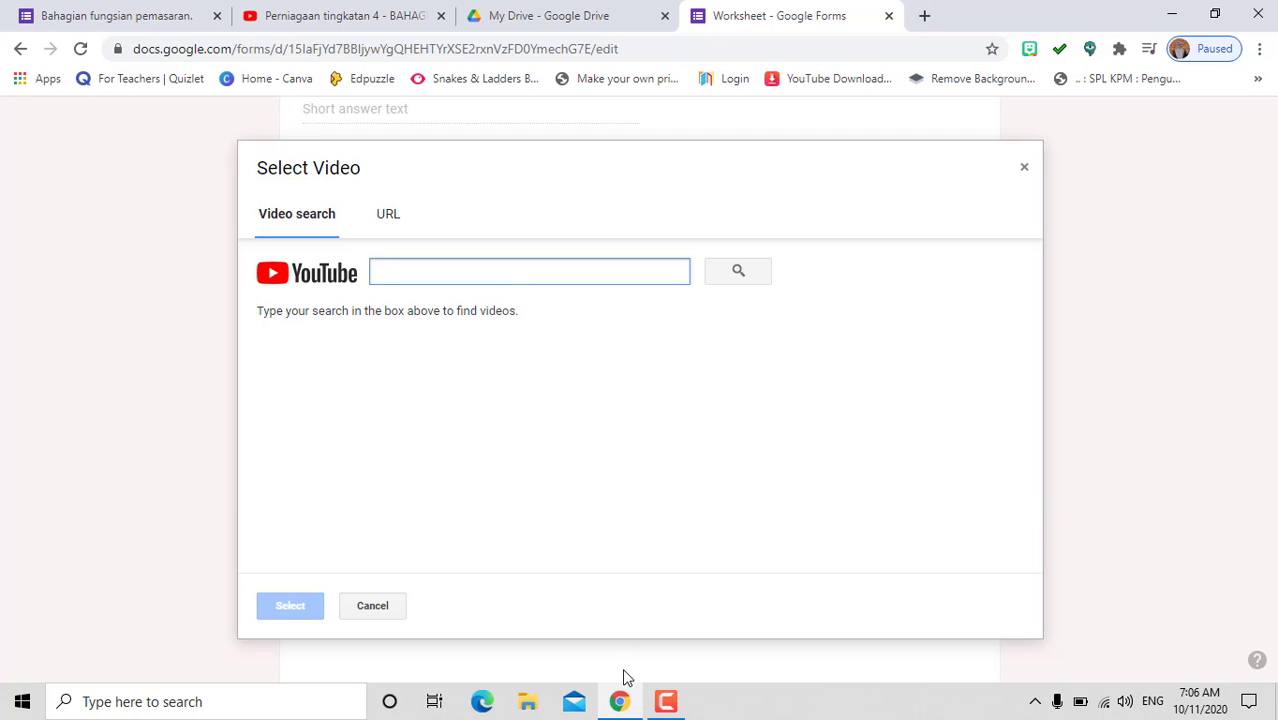
left_click(618, 703)
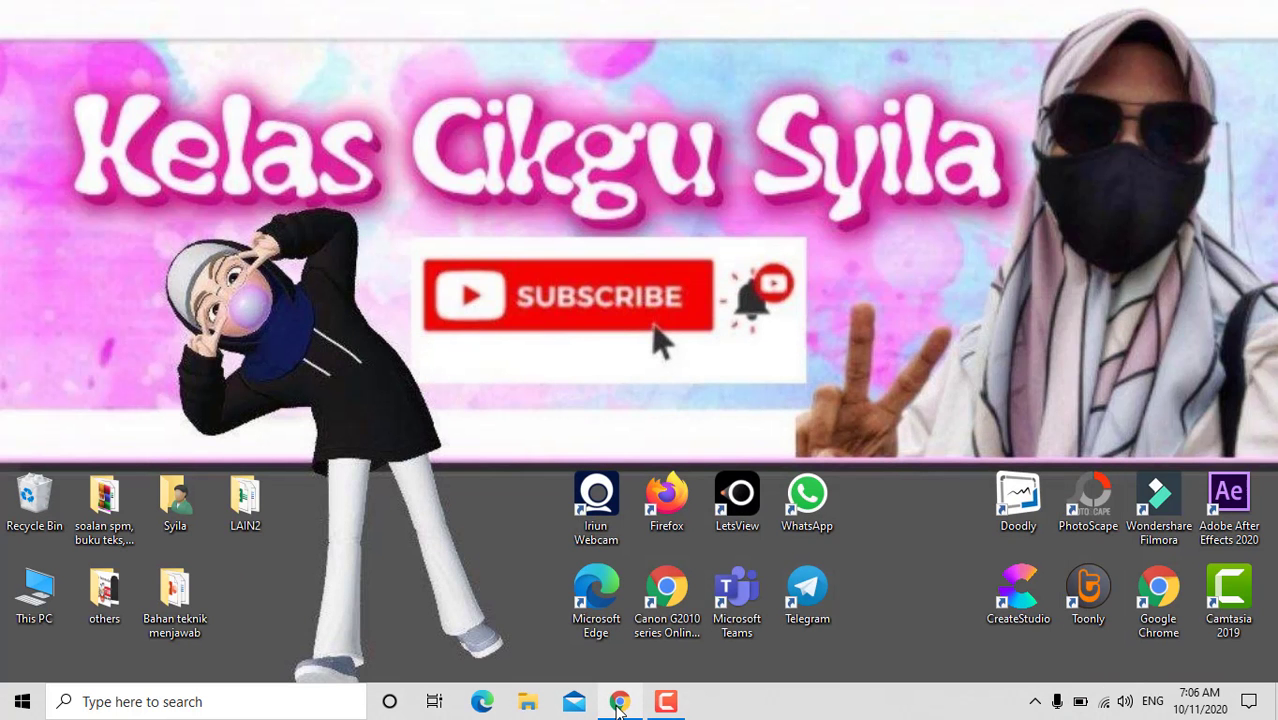
left_click(618, 703)
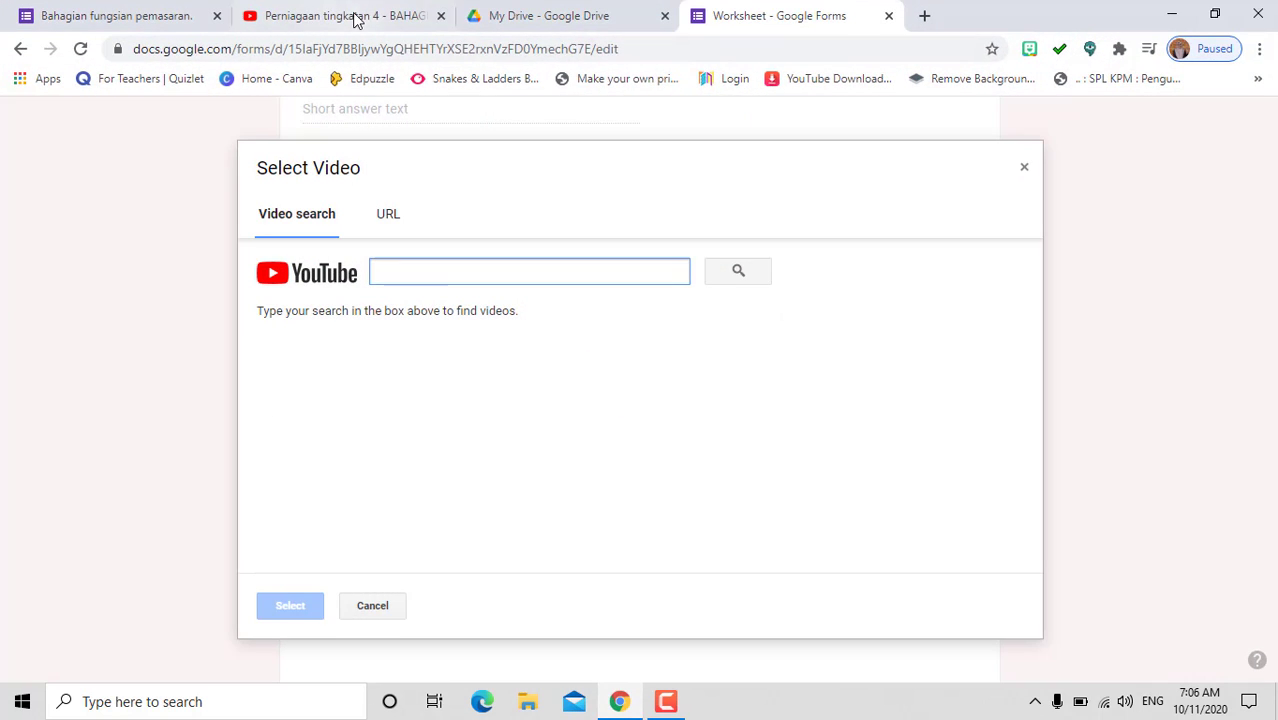
Switch to YouTube and copy the share link of the video "Perniagaan tingkatan 4 - BAHAGIAN FUNGSIAN PEMASARAN"
left_click(346, 18)
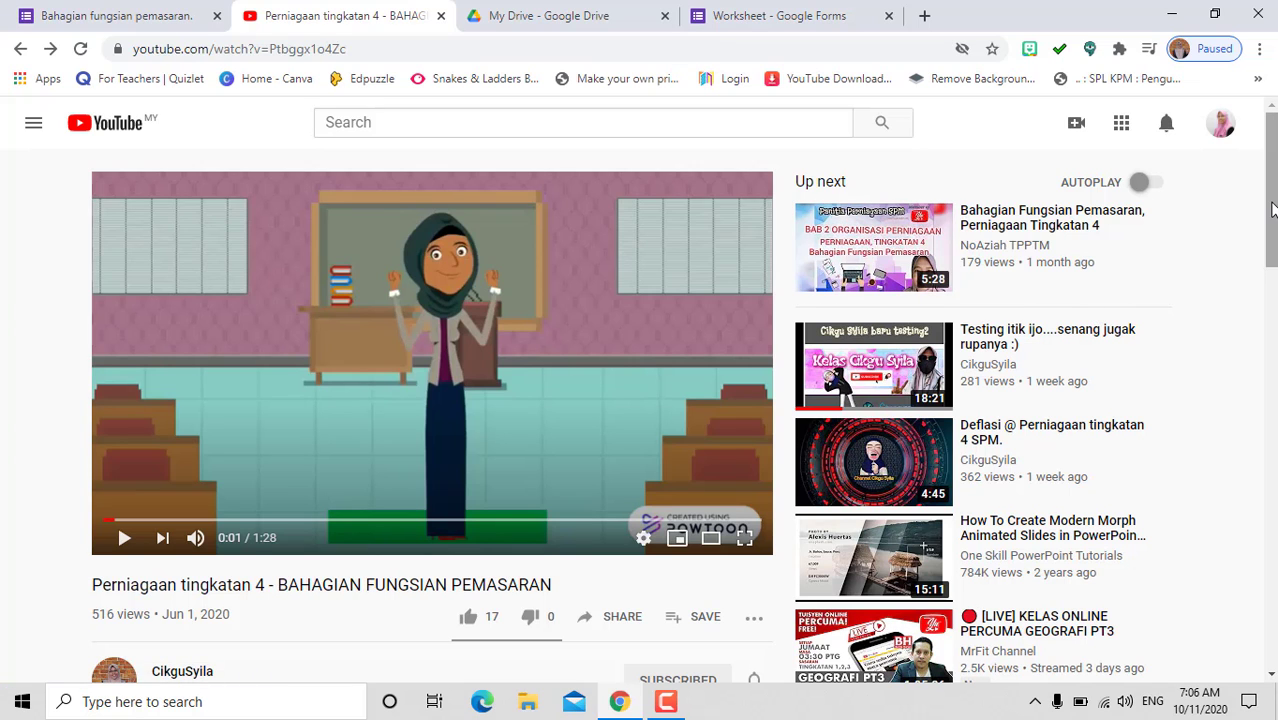
left_click_drag(1272, 208, 1272, 248)
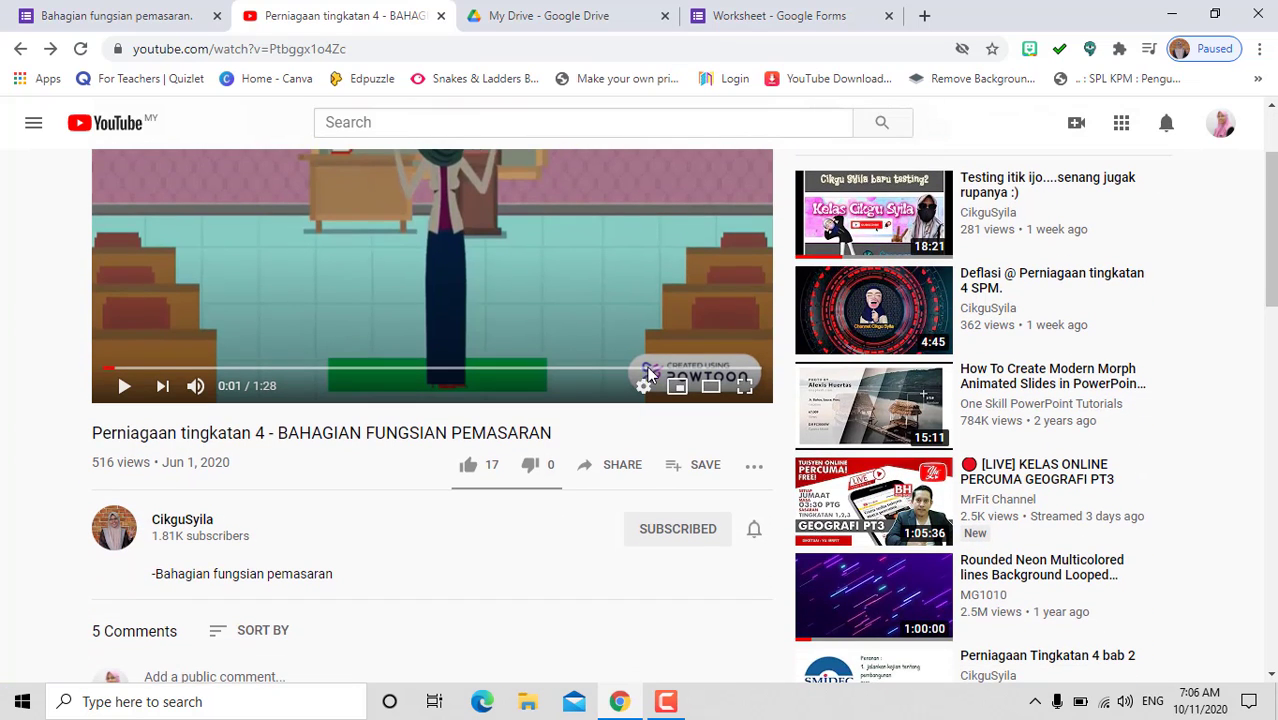
left_click(616, 468)
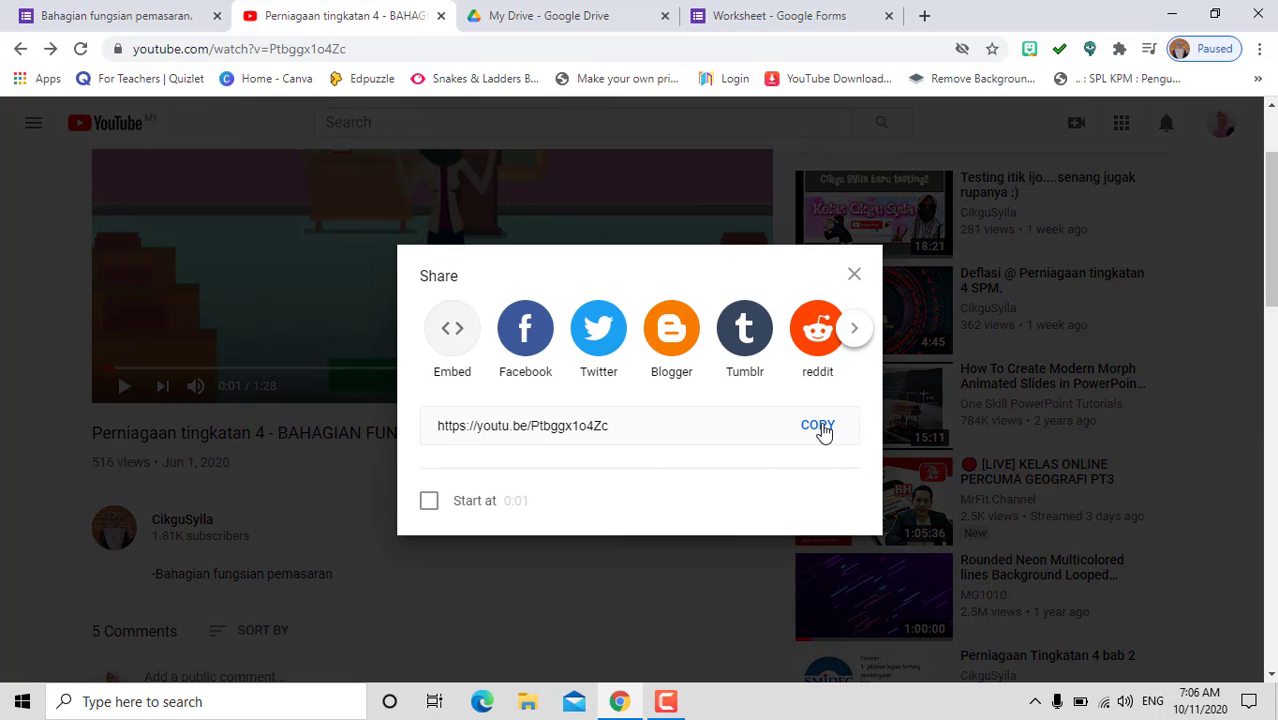
left_click(818, 426)
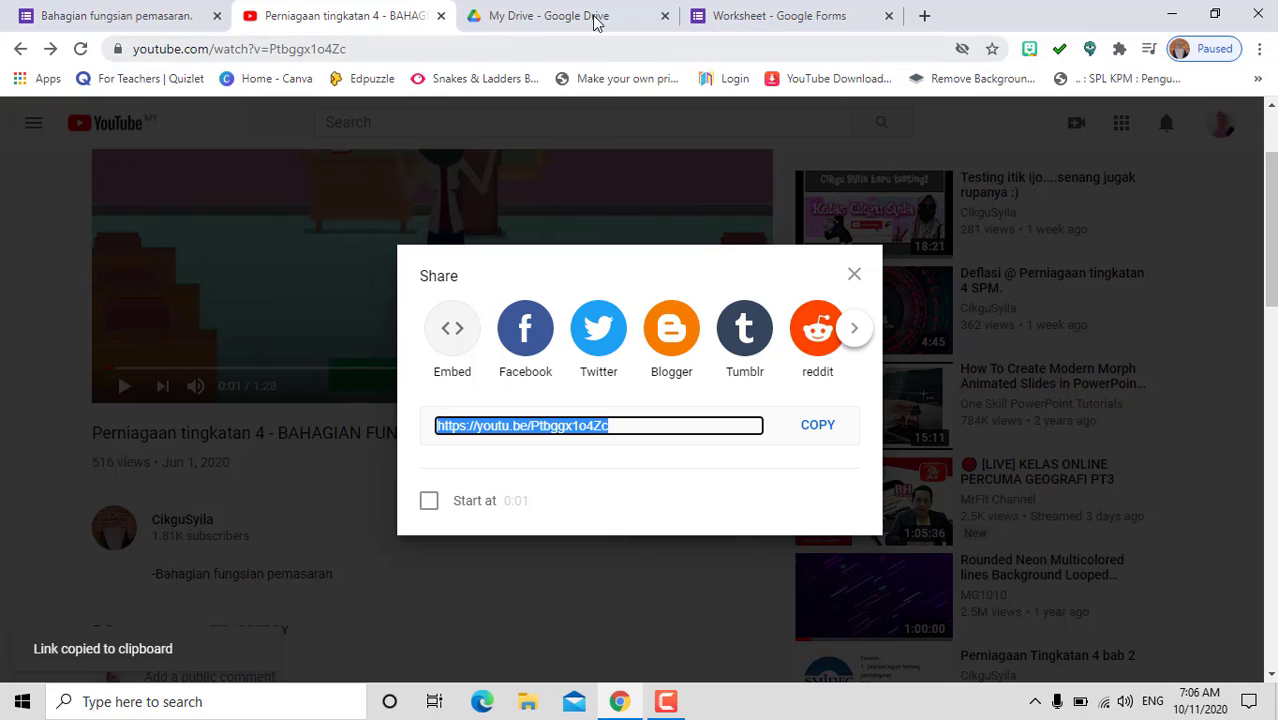
Return to the Google Forms worksheet, search for the video by its copied link, and insert it below the blank question
left_click(737, 18)
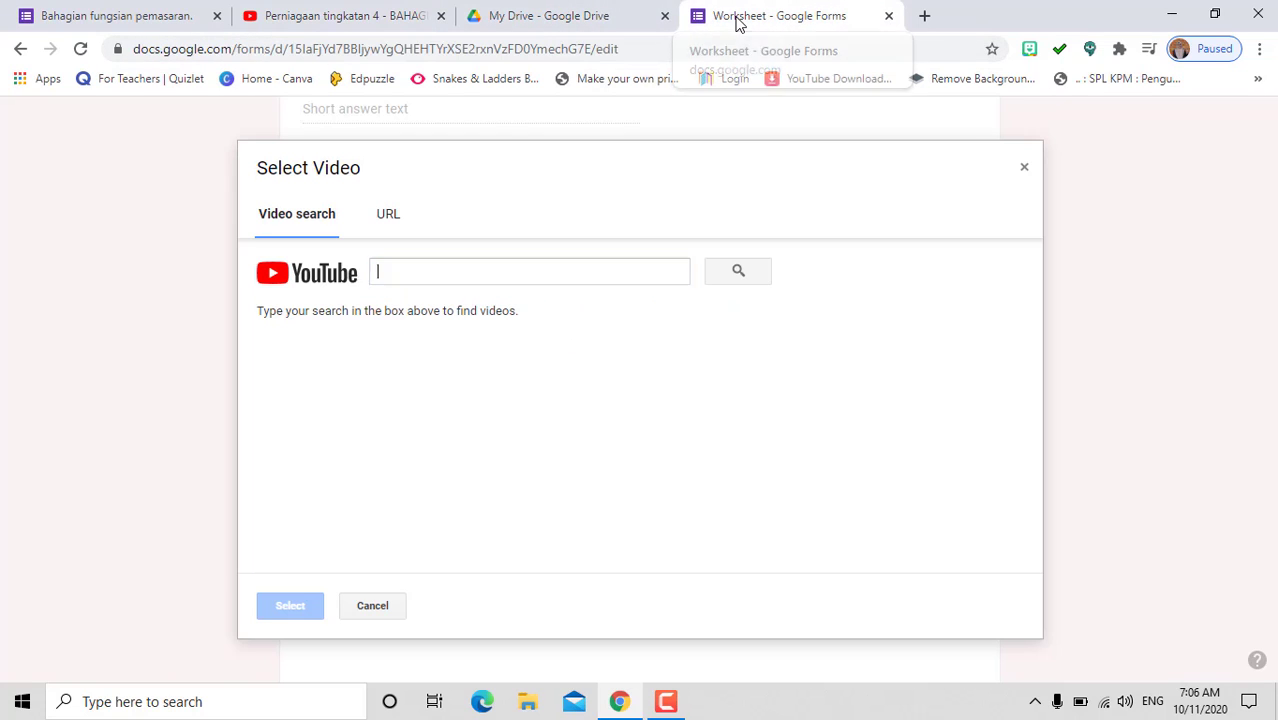
right_click(429, 270)
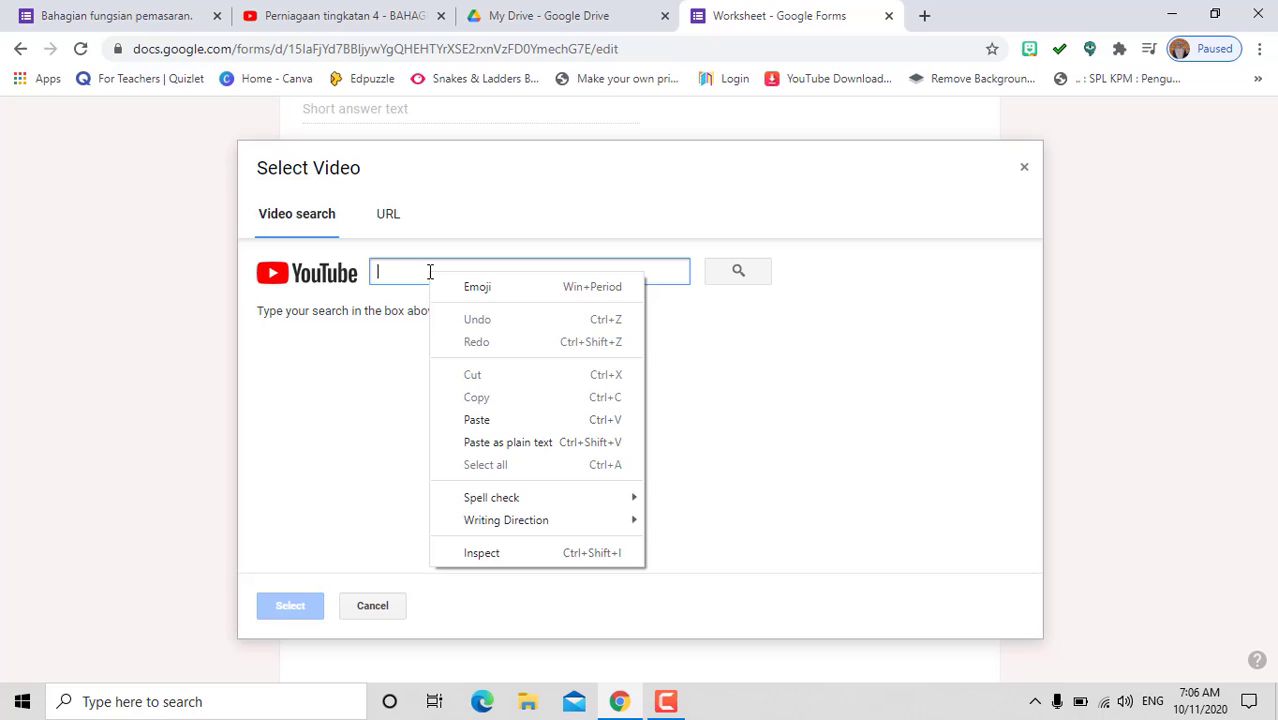
left_click(466, 420)
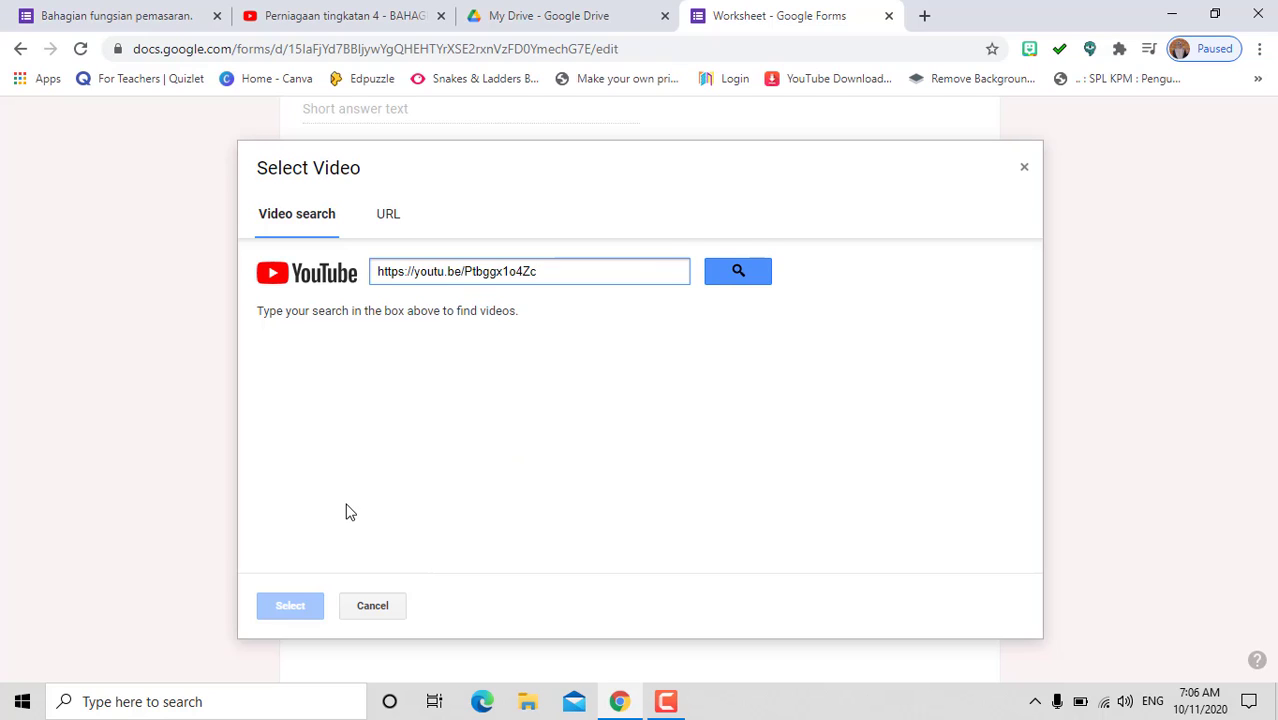
left_click(729, 277)
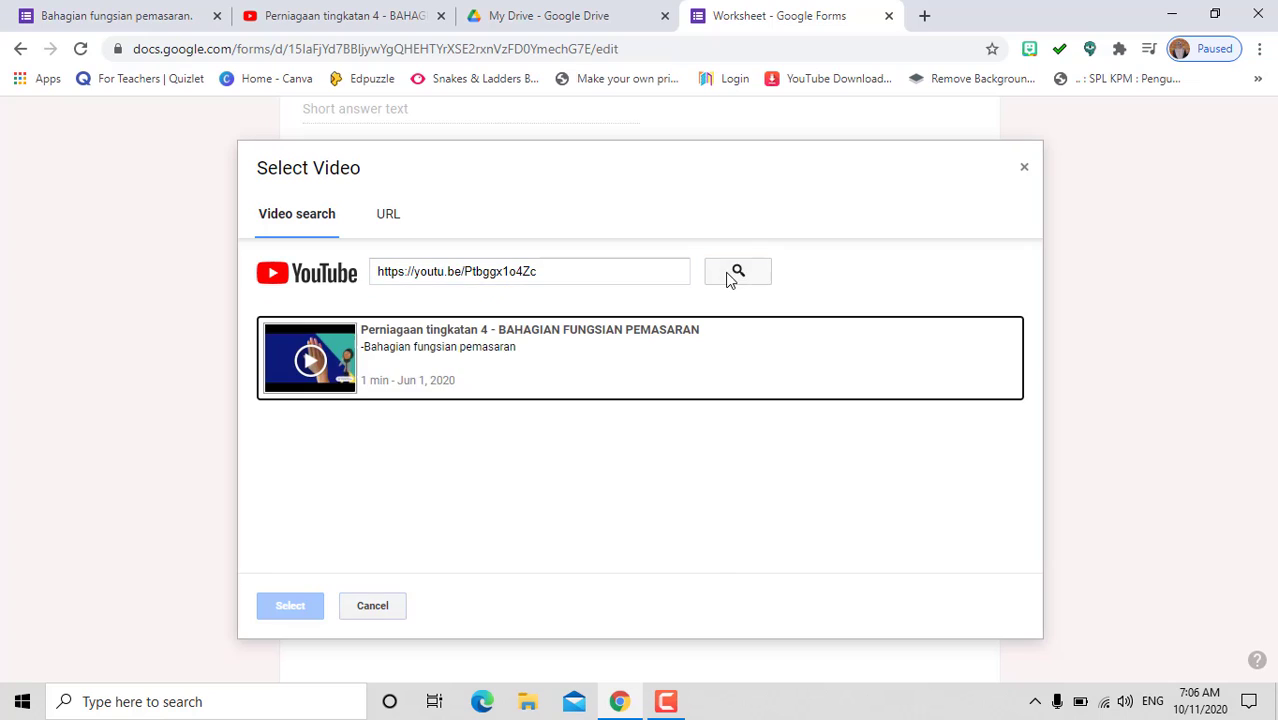
left_click(490, 390)
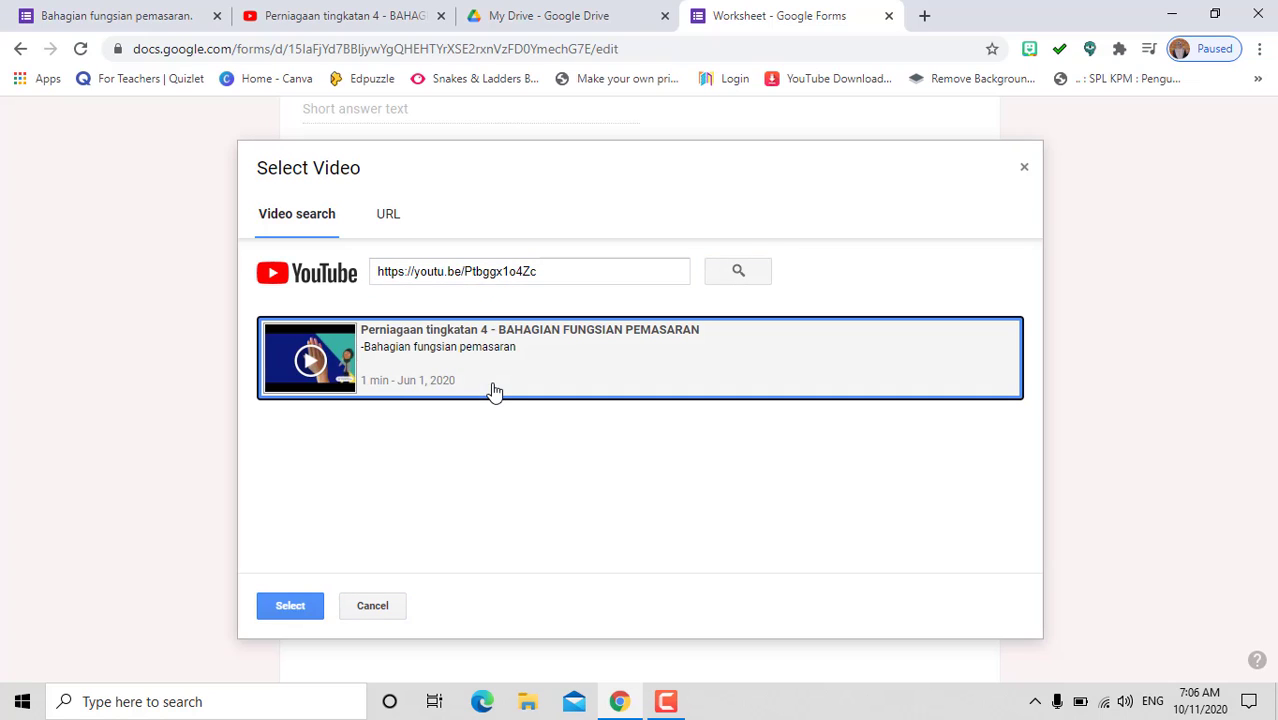
left_click(292, 612)
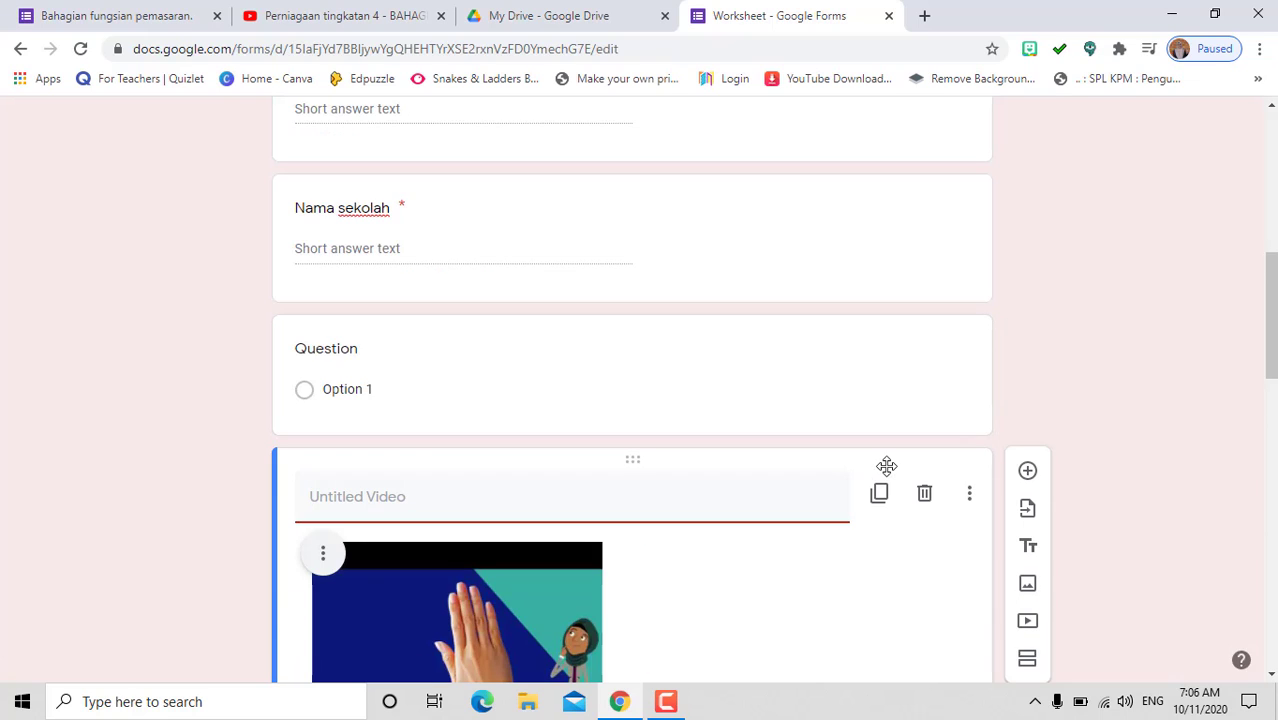
Delete the blank multiple-choice question above the inserted video
mouse_move(1273, 326)
left_mouse_down()
mouse_move(1273, 374)
mouse_move(1273, 347)
left_mouse_up()
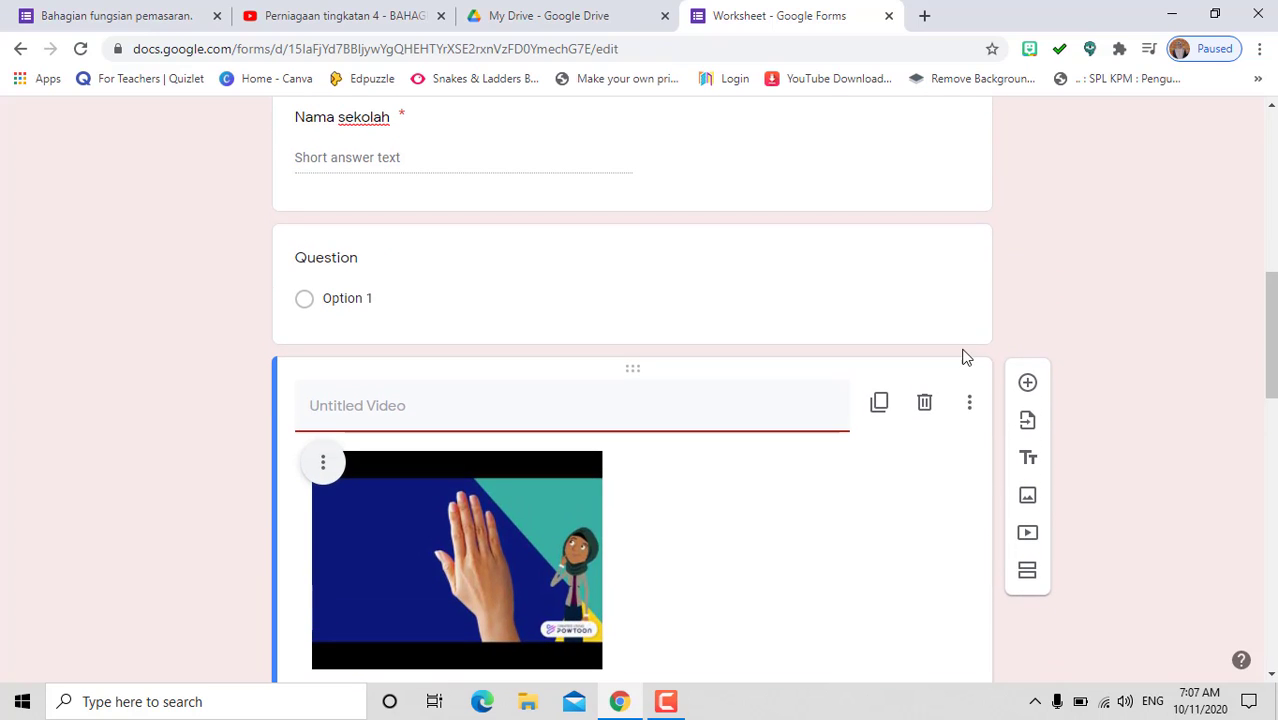
left_click(960, 292)
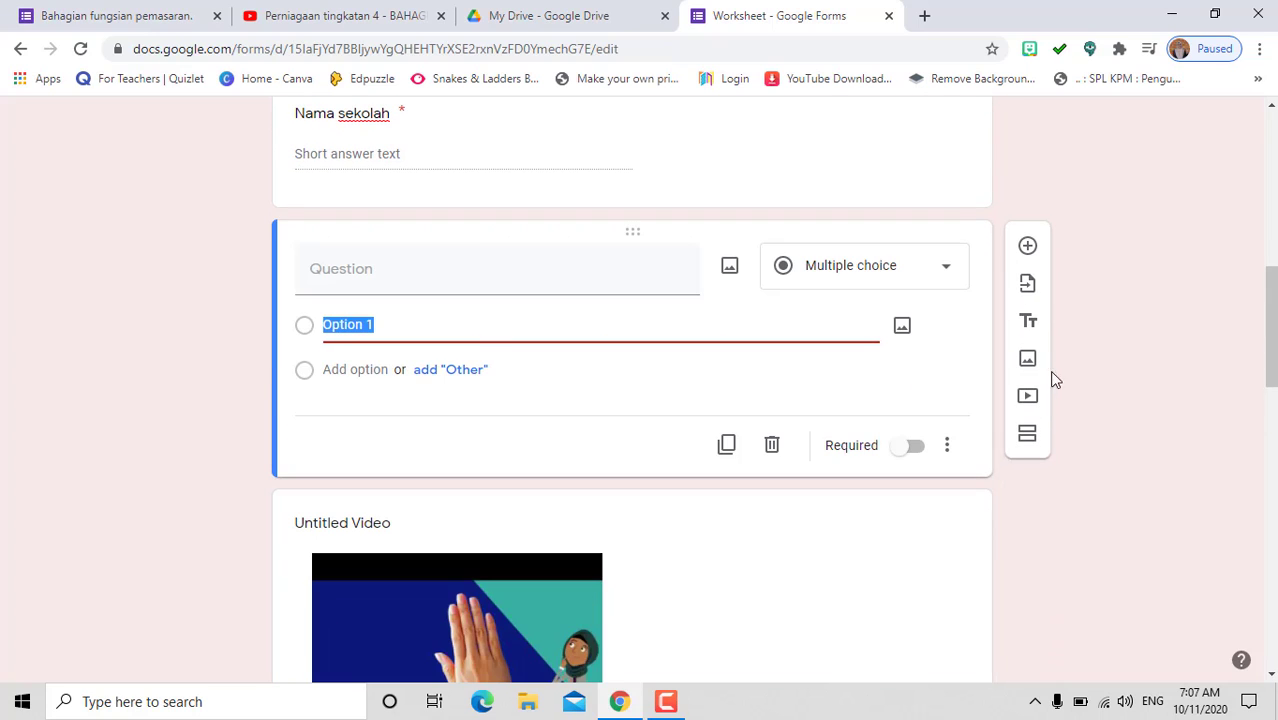
left_click(771, 447)
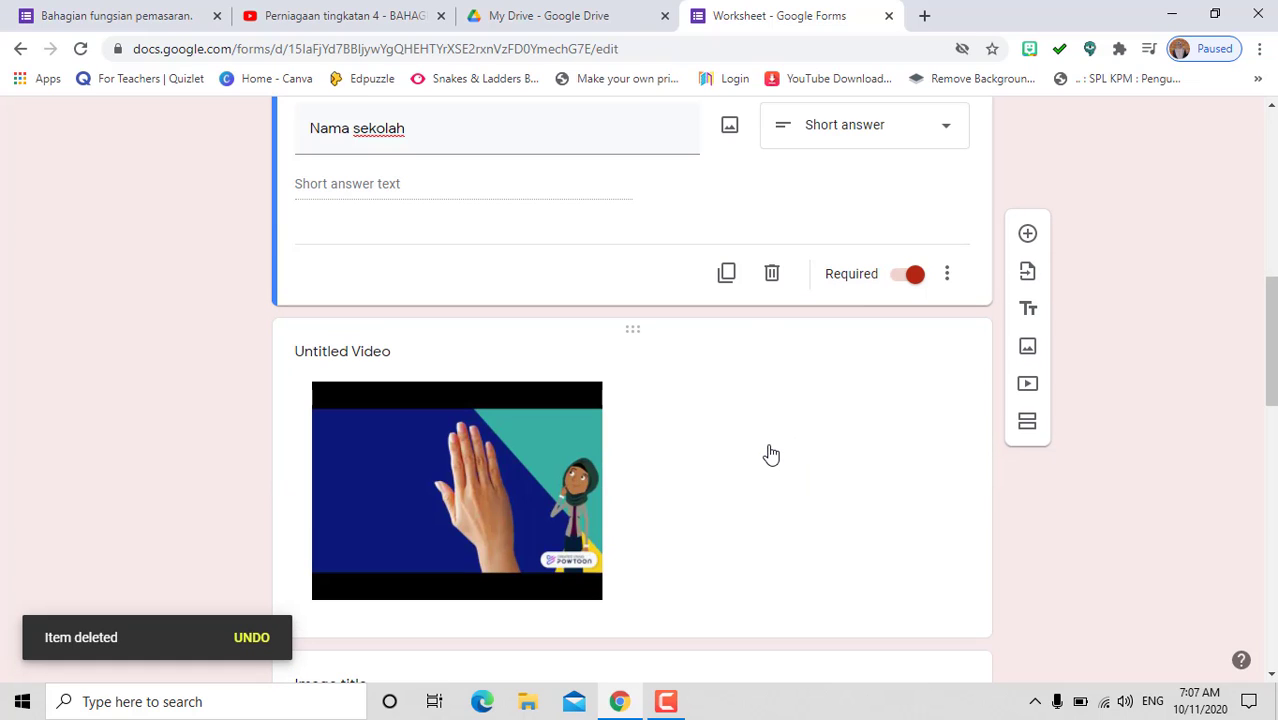
Title the inserted video "Bahagian Fungsian Pemasaran"
left_click(391, 354)
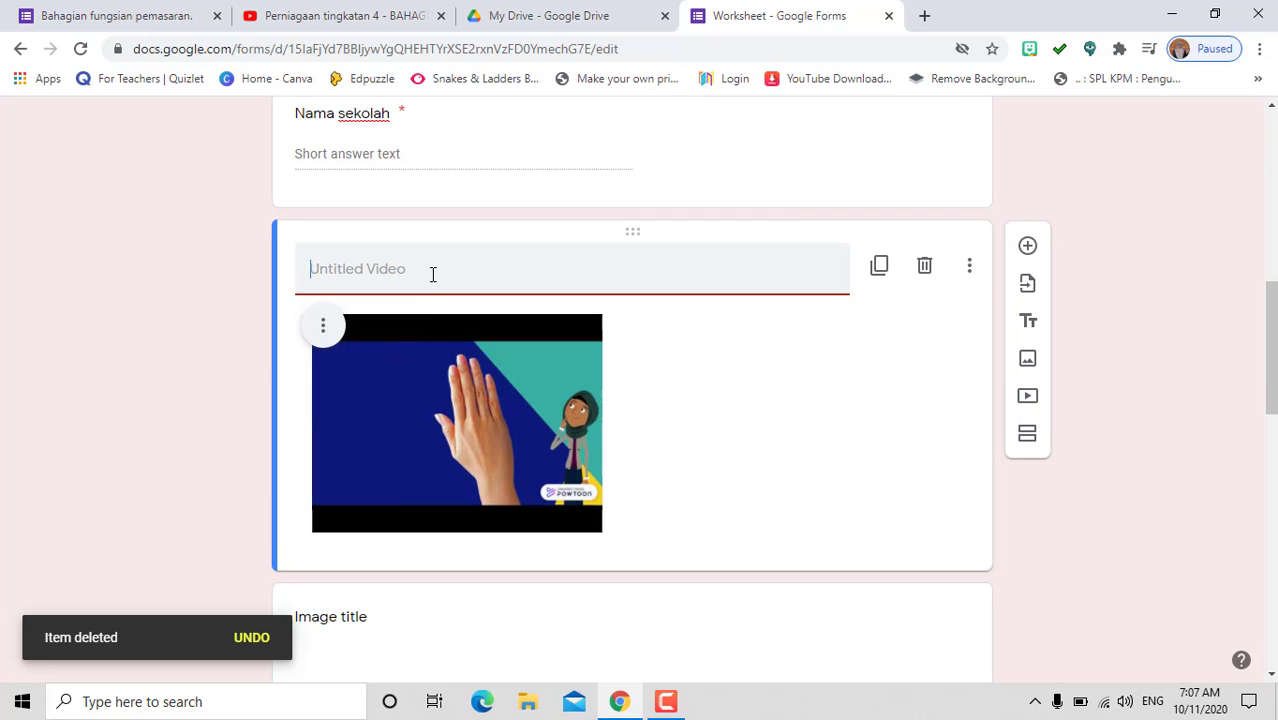
type("Fung")
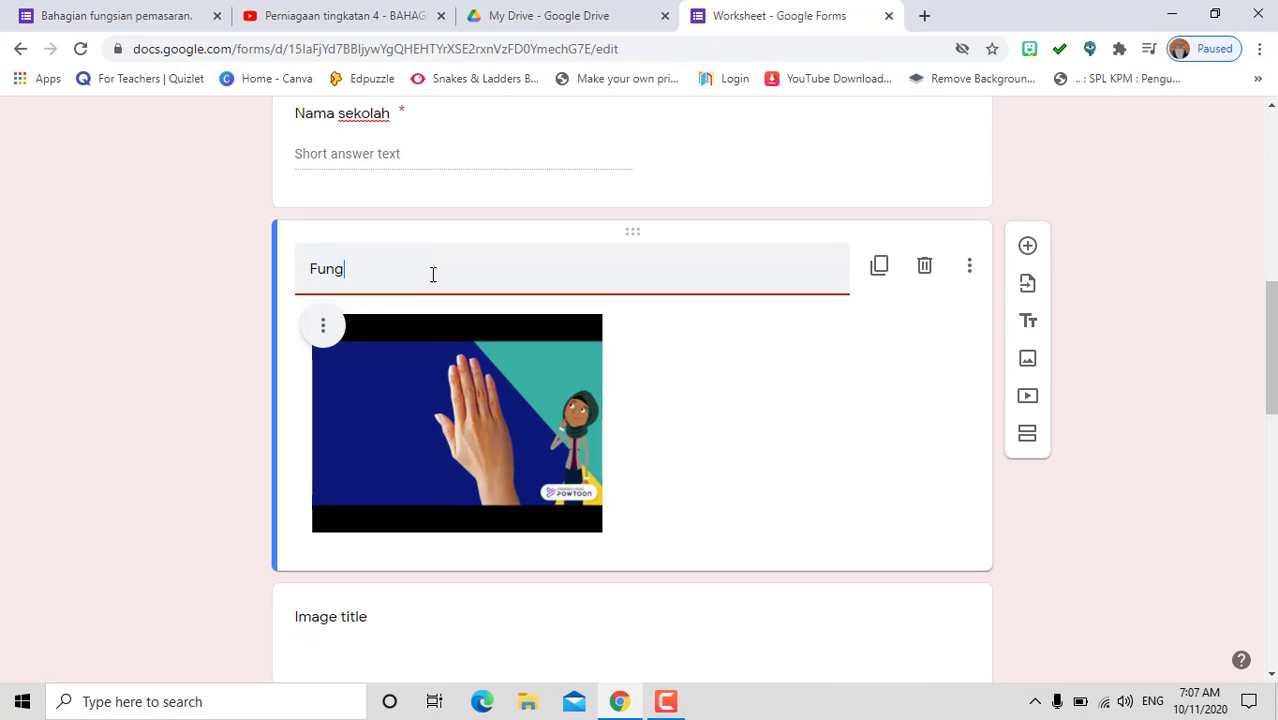
type("sian Pemasaran")
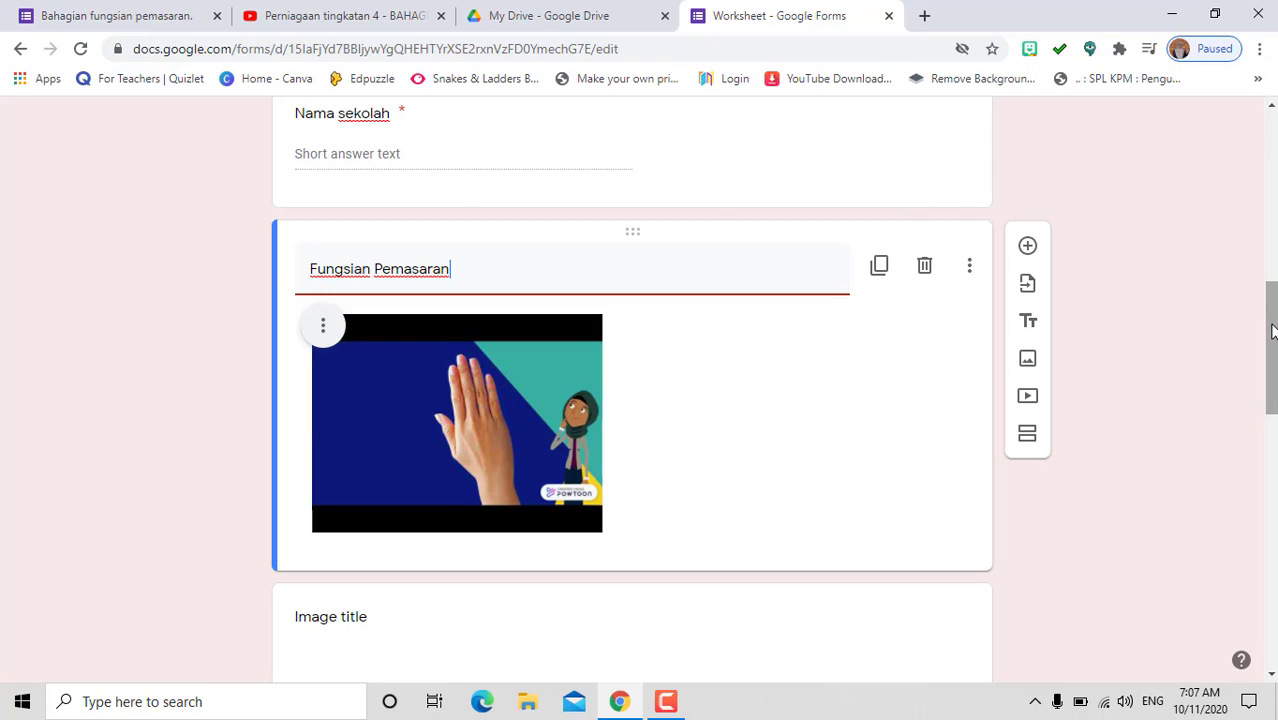
left_click_drag(1268, 310, 1258, 337)
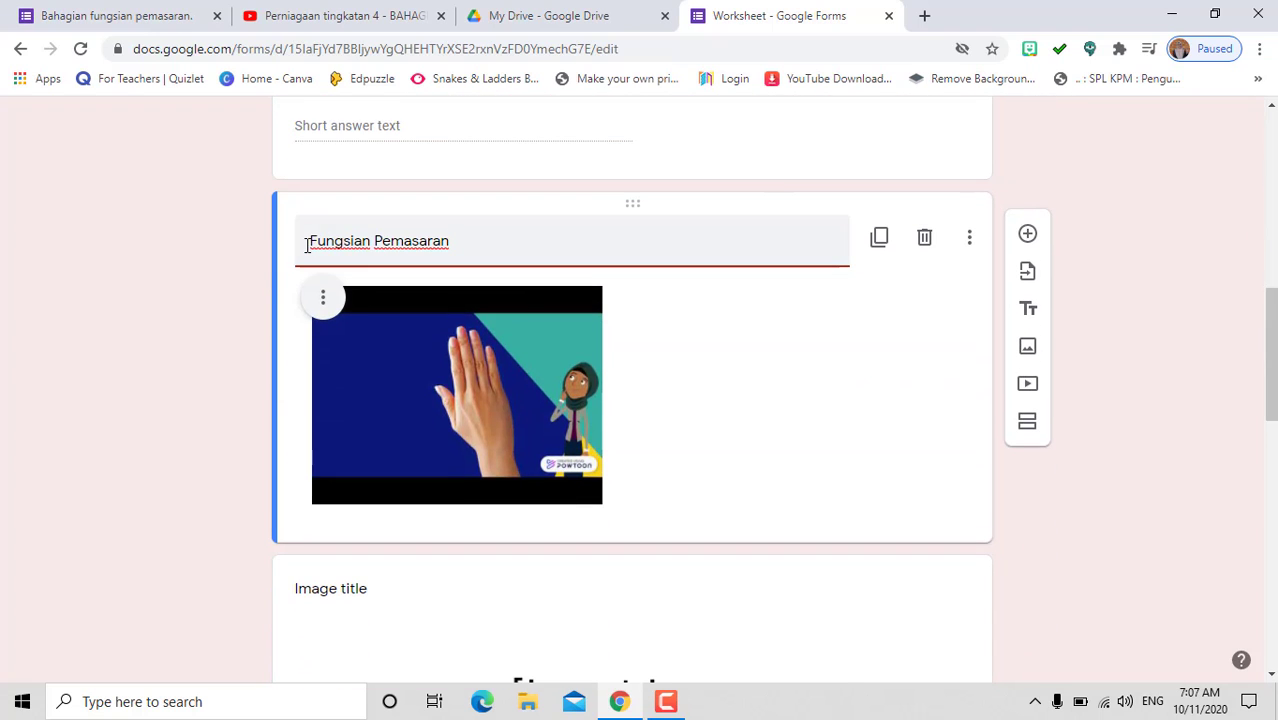
type("Bahagia")
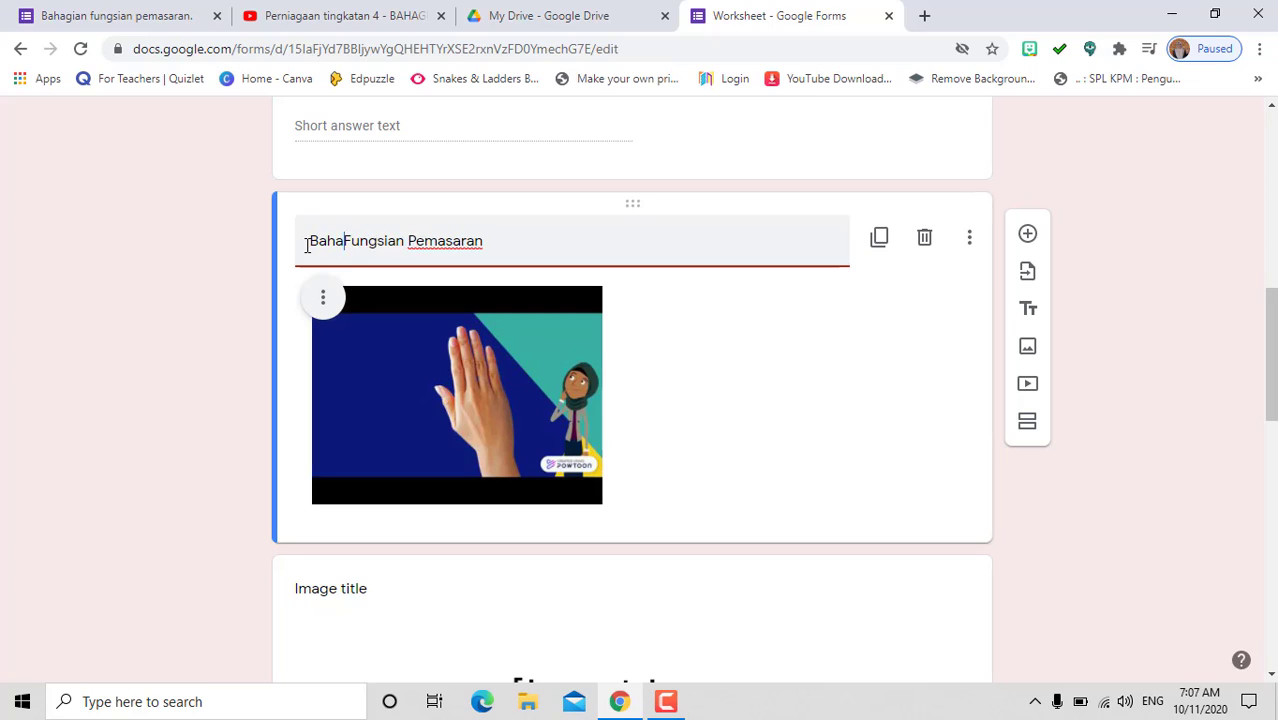
type("n")
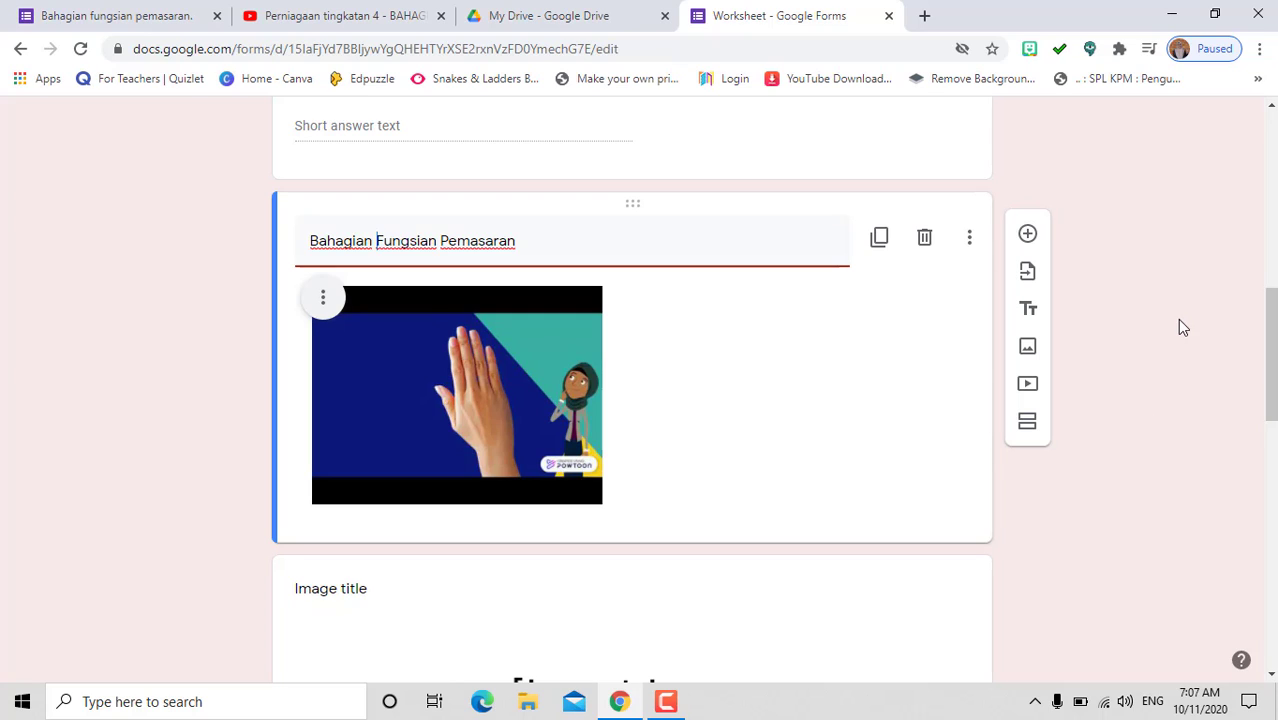
Replace the placeholder image below the video with the "hoodie" picture uploaded from the "others" folder on the Desktop
left_click_drag(1270, 345, 1270, 418)
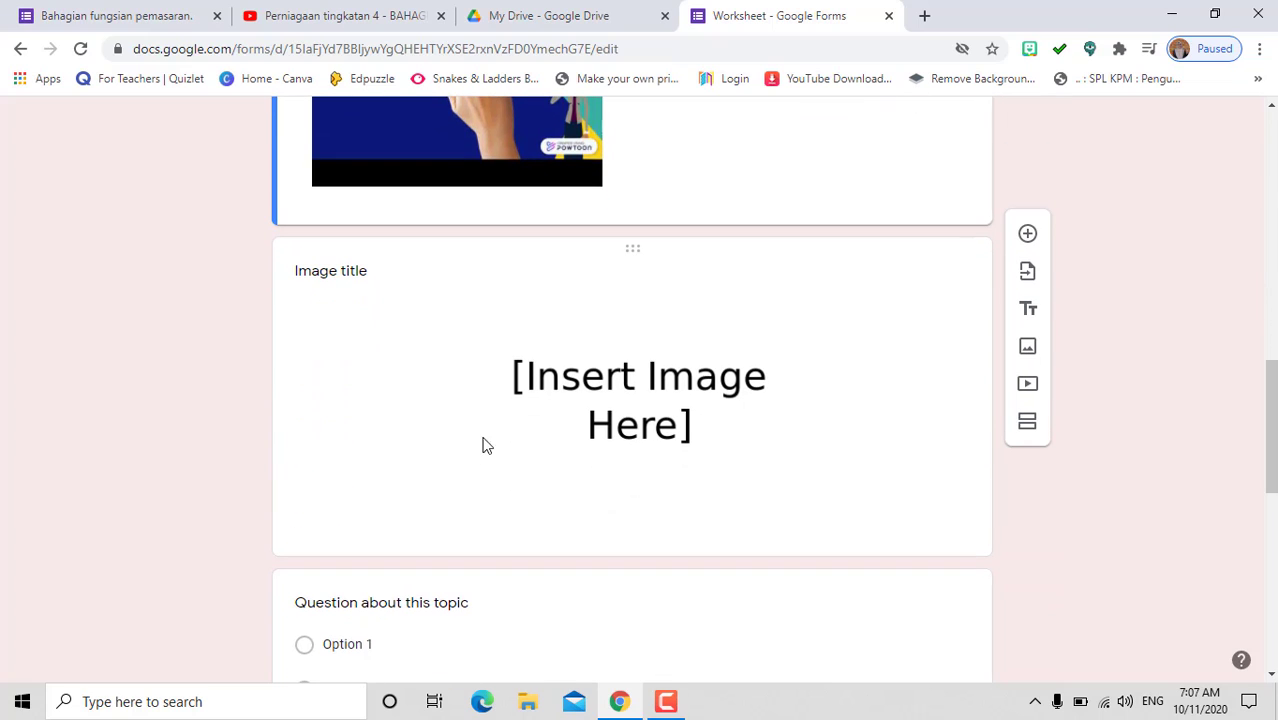
left_click(576, 395)
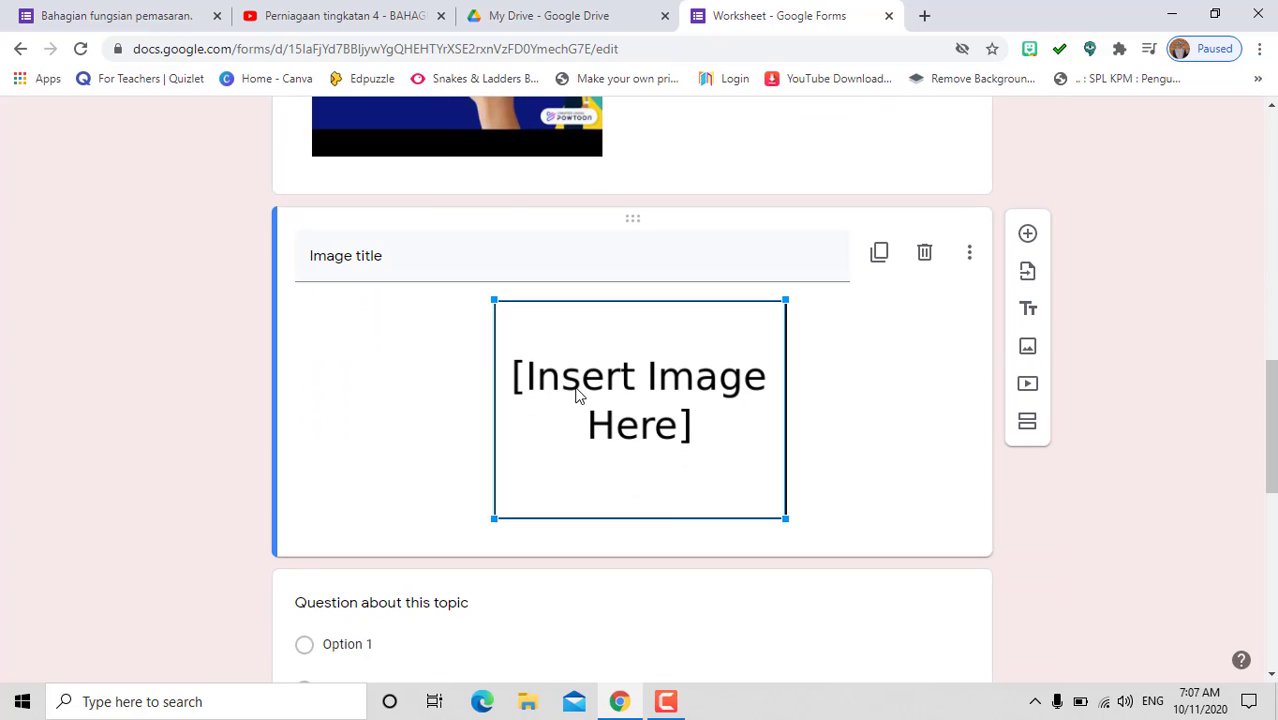
left_click(455, 398)
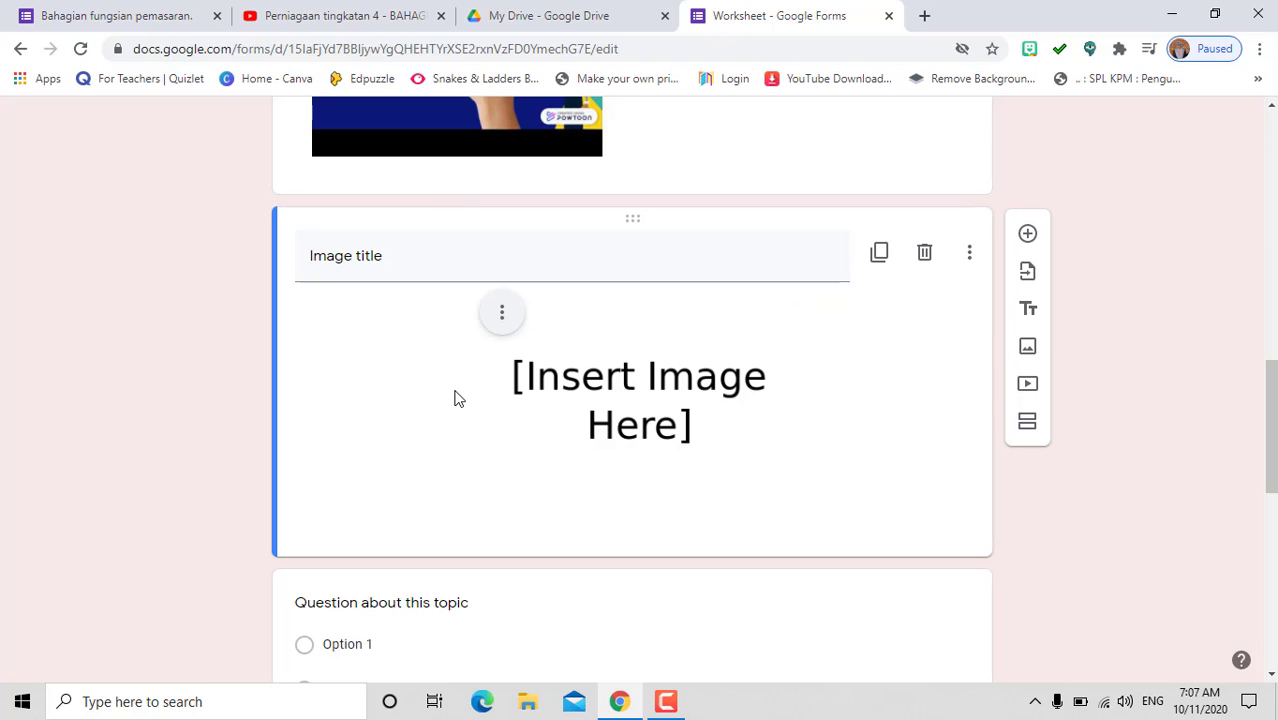
left_click(506, 322)
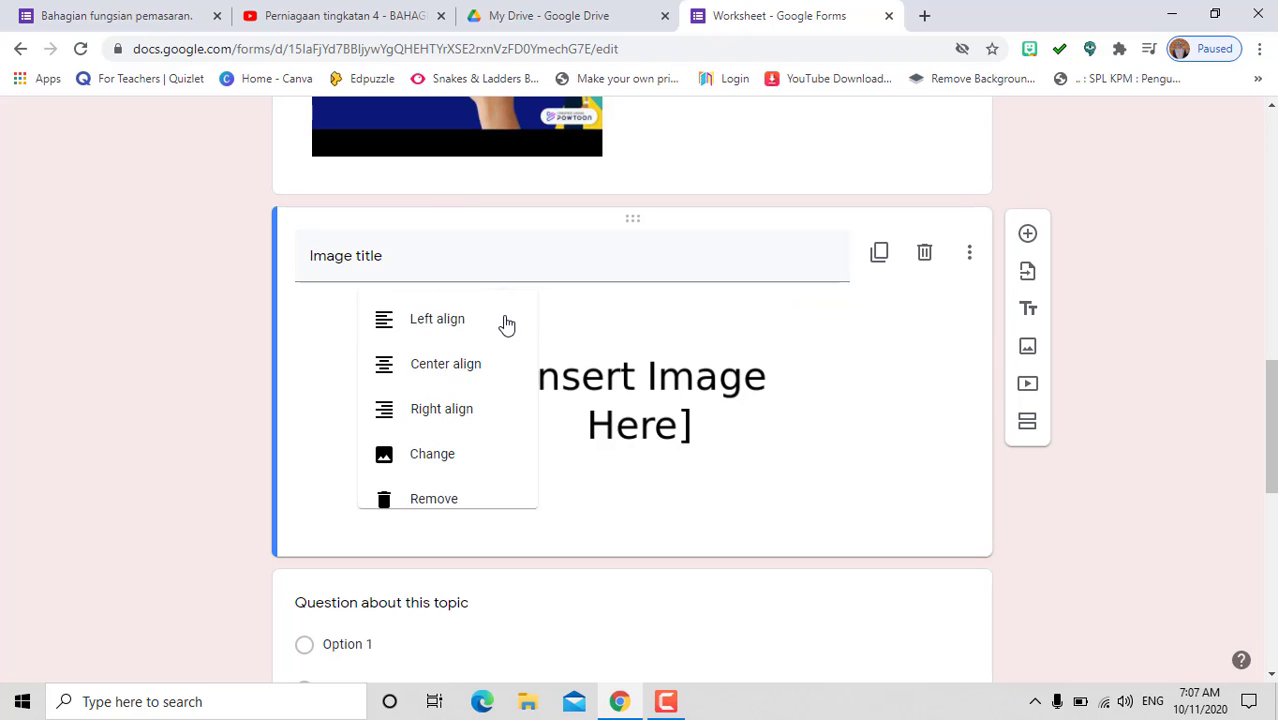
left_click(426, 458)
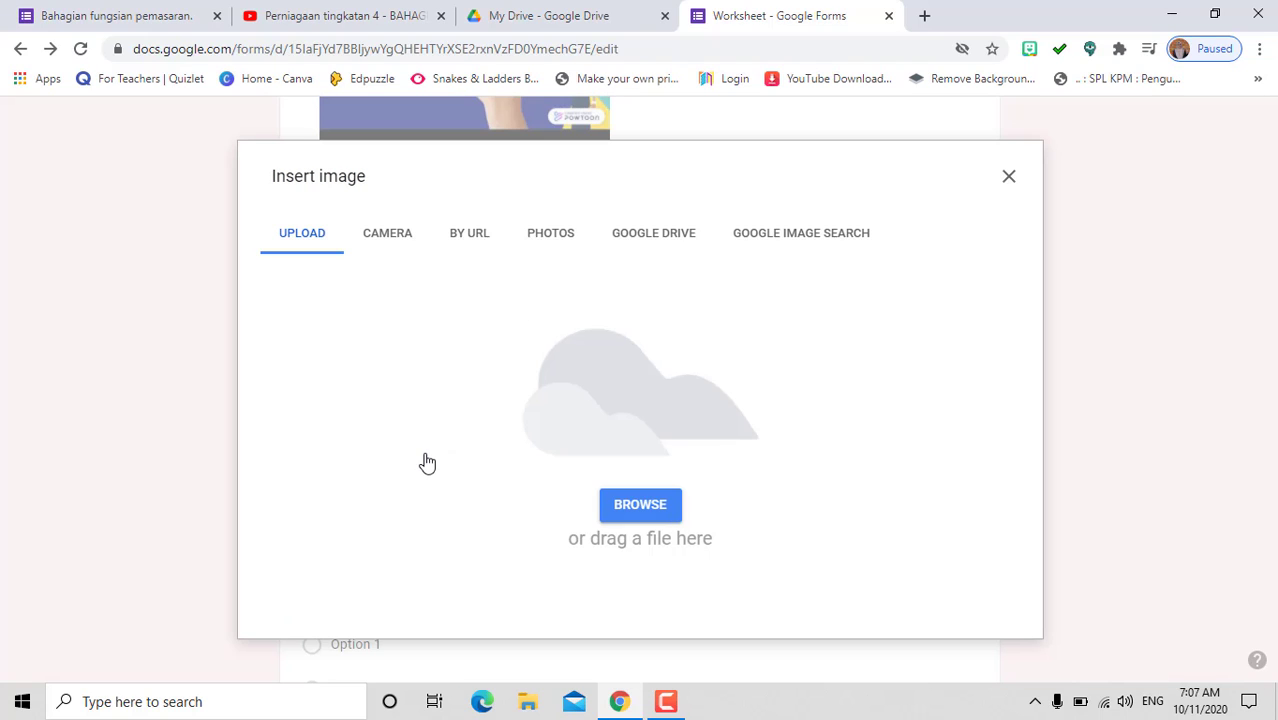
left_click(630, 506)
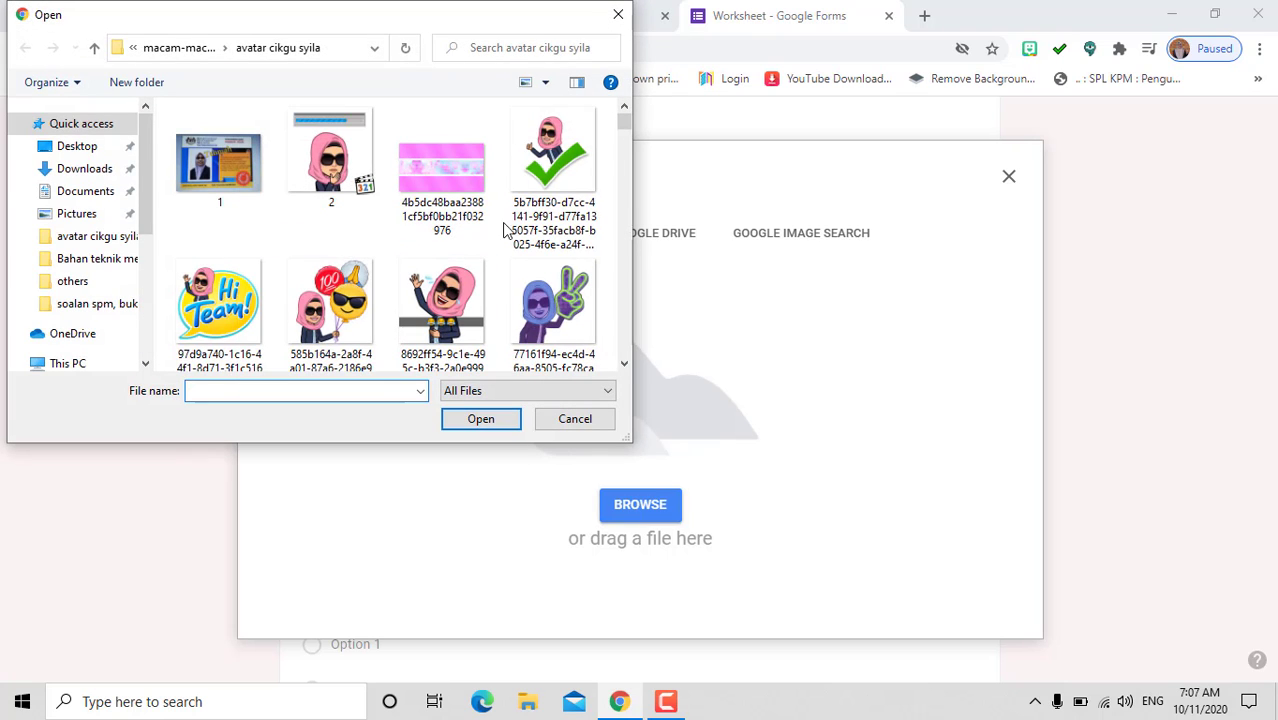
left_click(77, 146)
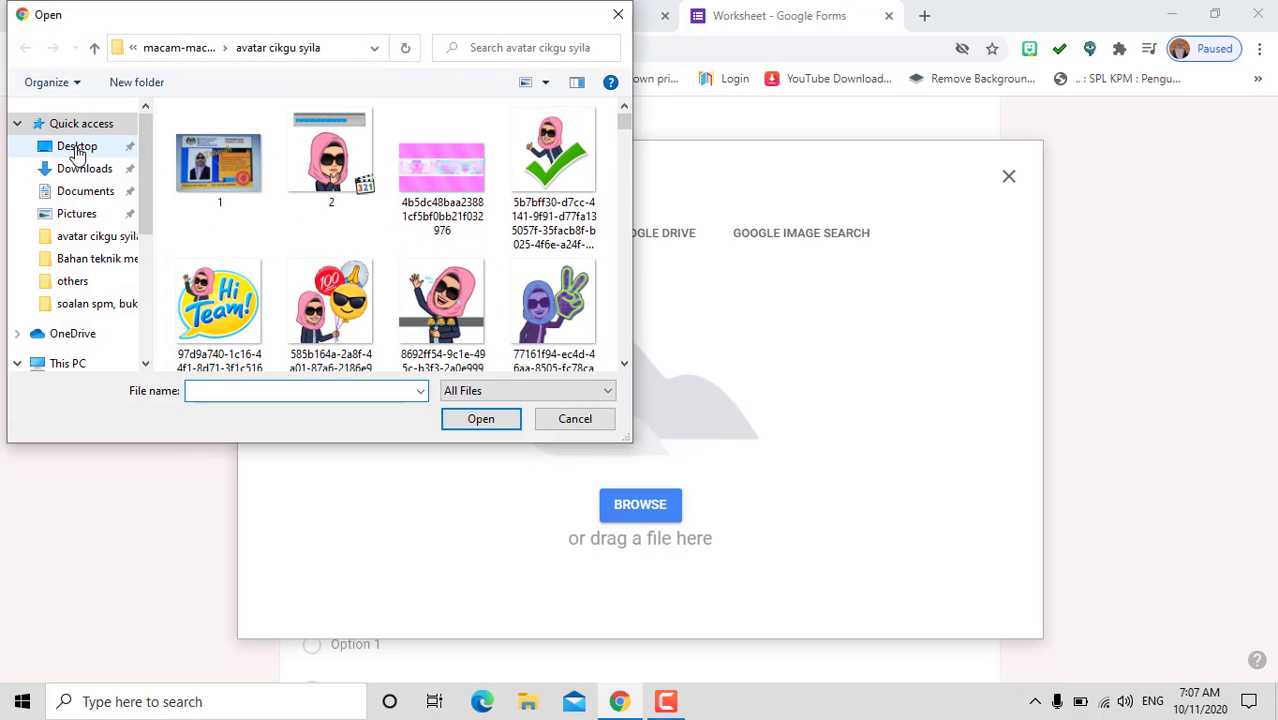
double_click(446, 160)
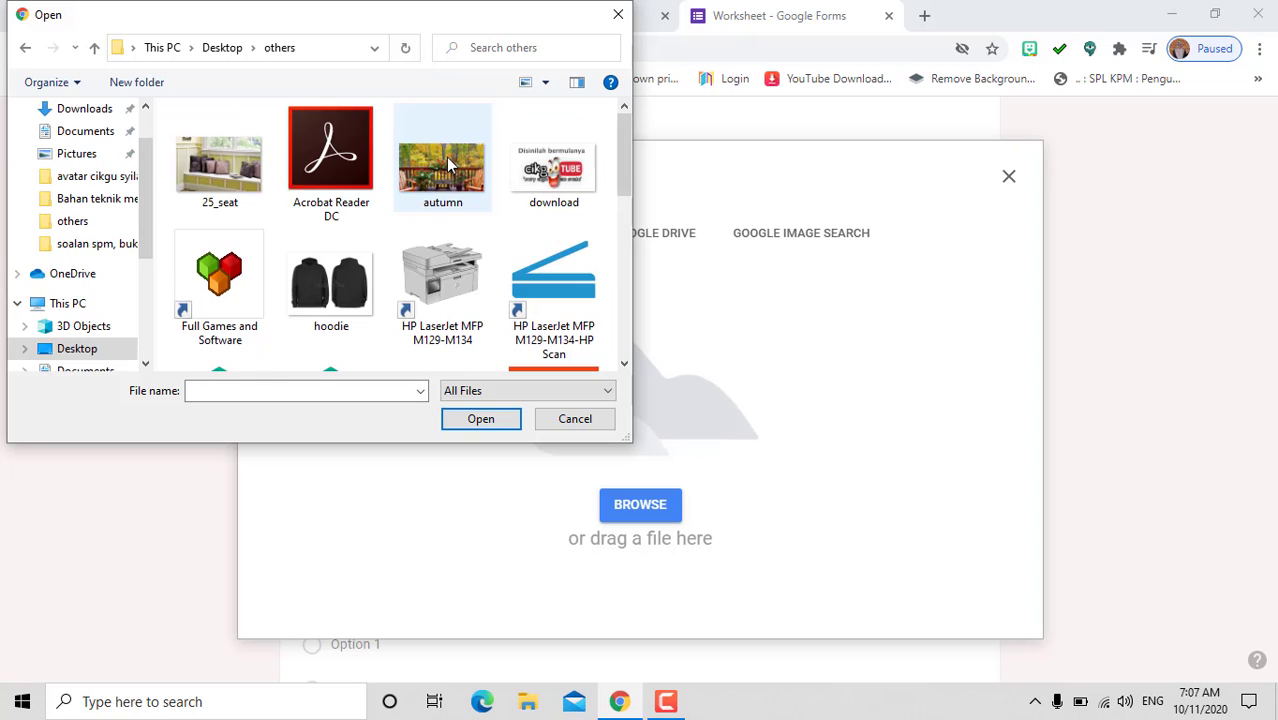
left_click(310, 272)
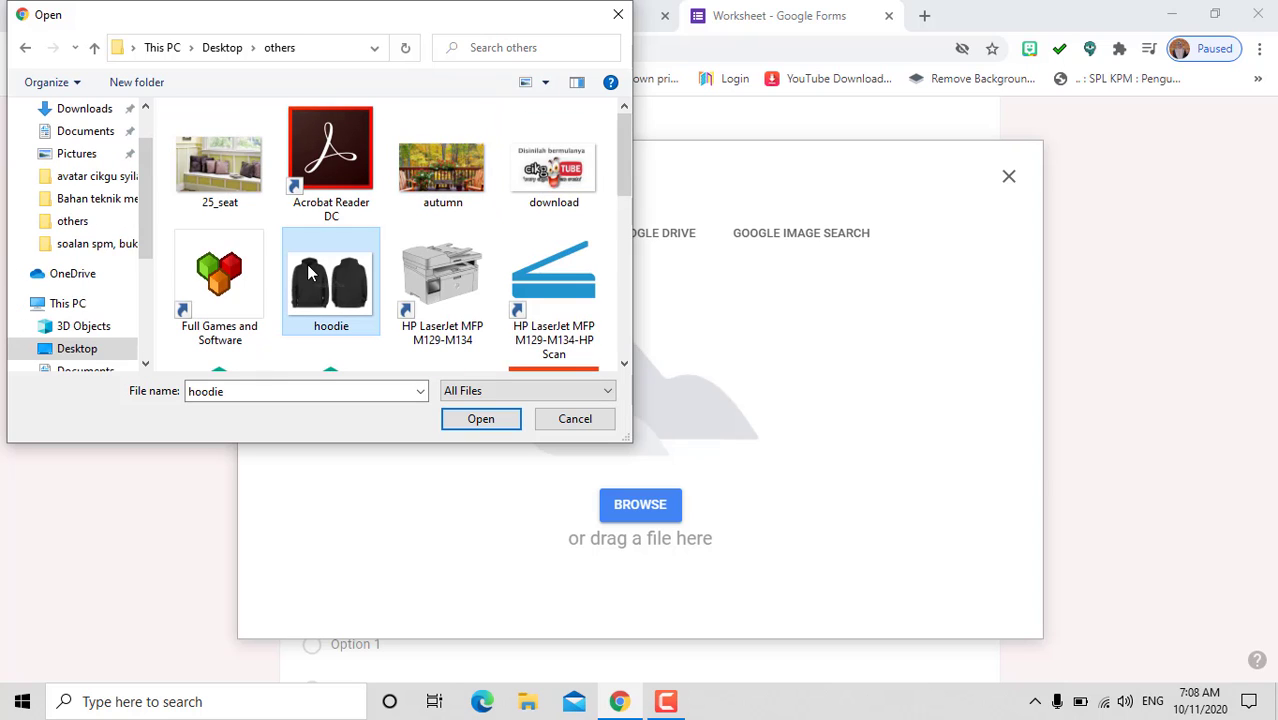
left_click(455, 423)
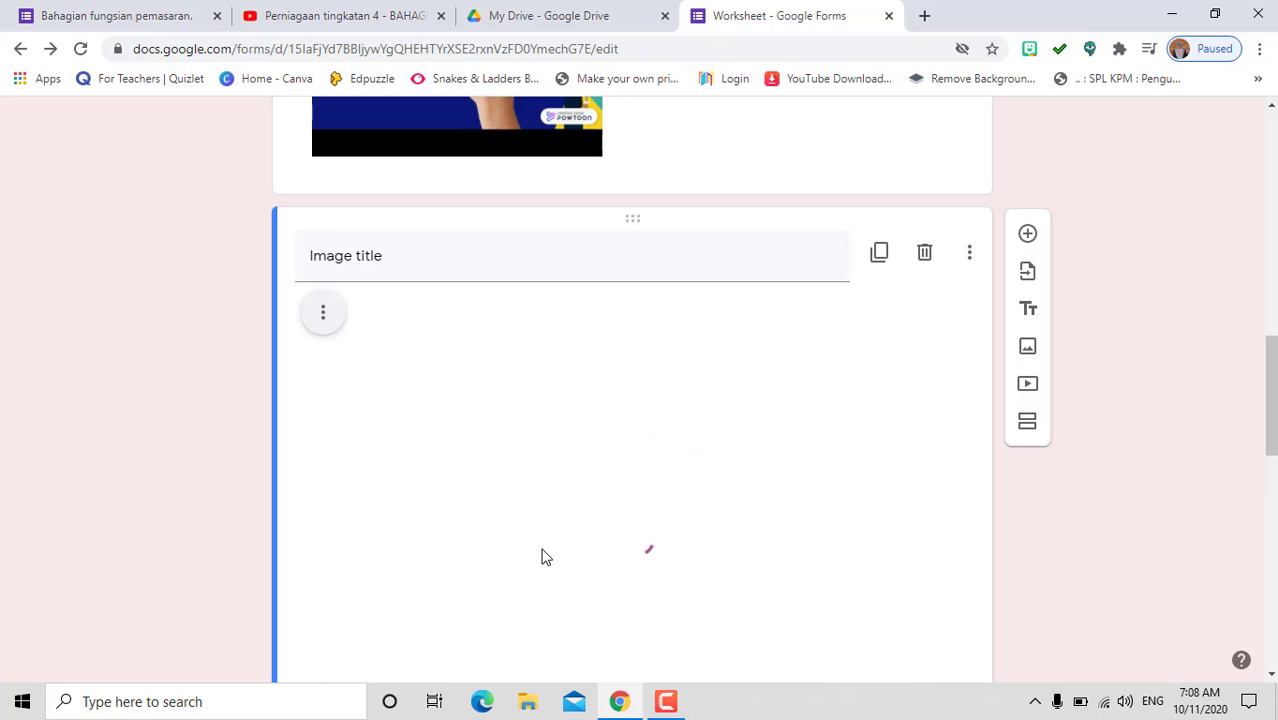
Consult the finished "Bahagian fungsian pemasaran." form for the image title, and title the hoodie image "Campuran pemasaran 4P - price, place, product dan promotion"
triple_click(384, 258)
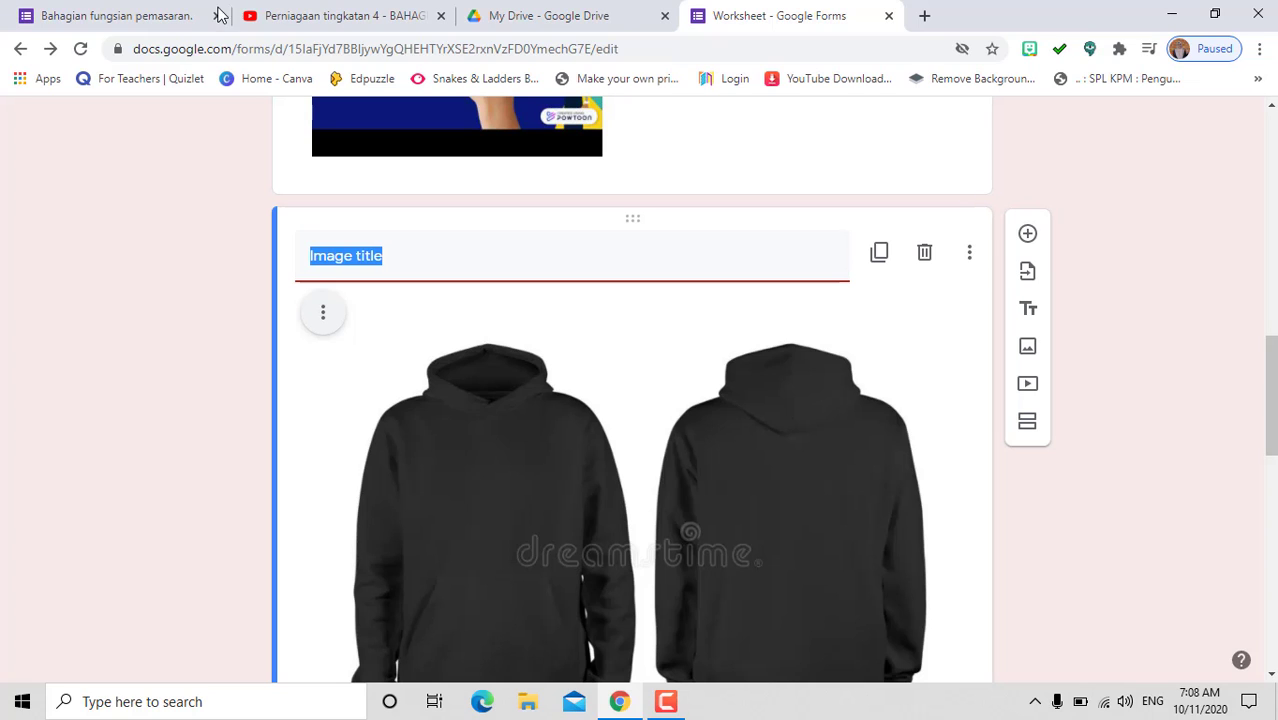
left_click(132, 22)
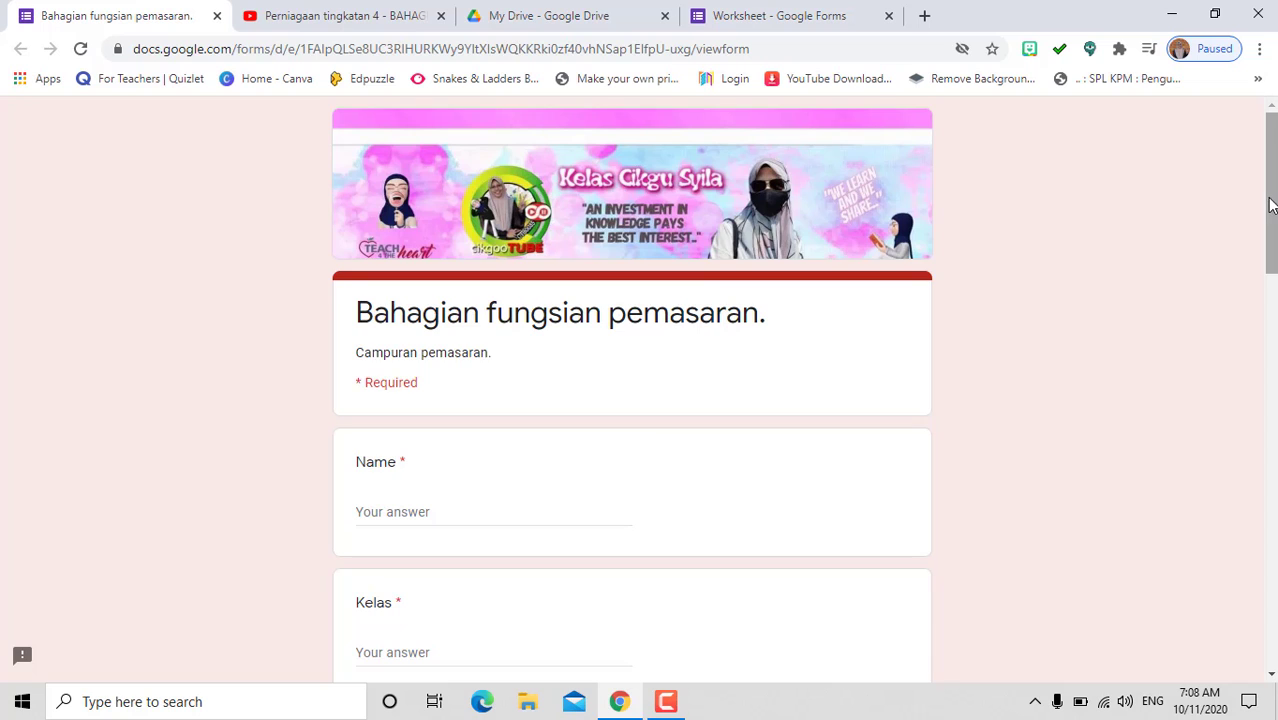
left_click_drag(1270, 200, 1264, 450)
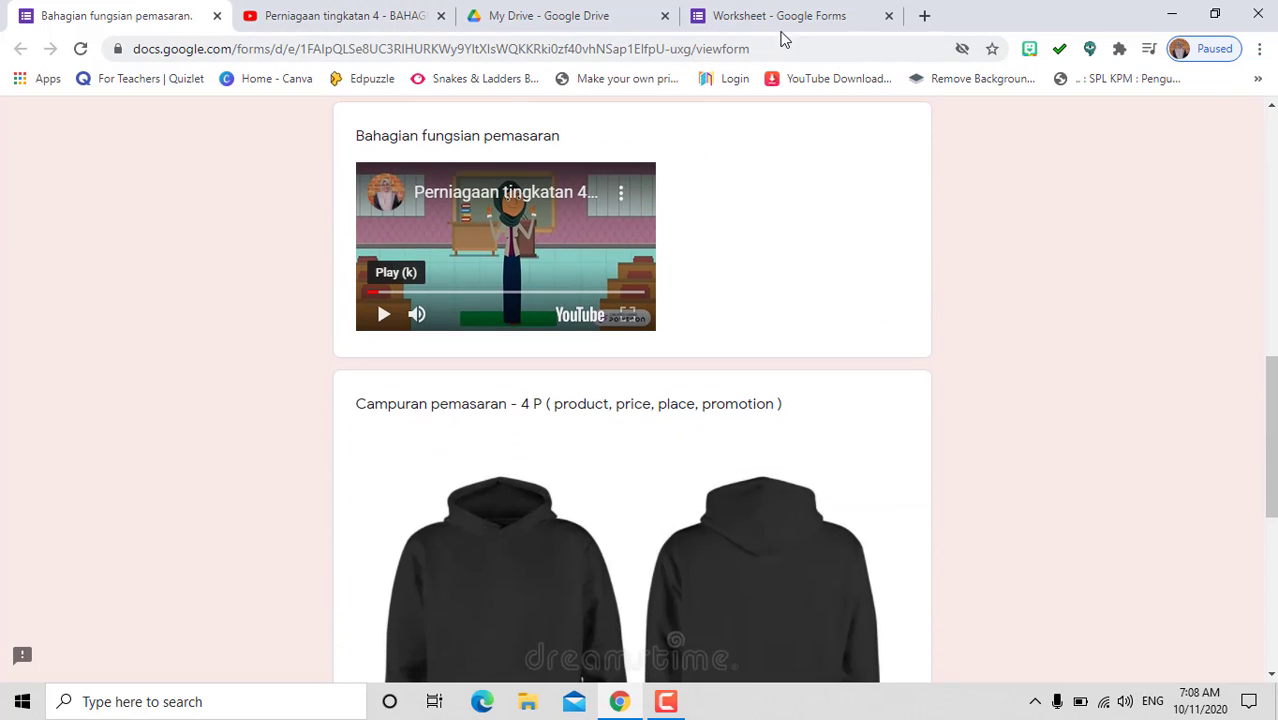
left_click(786, 27)
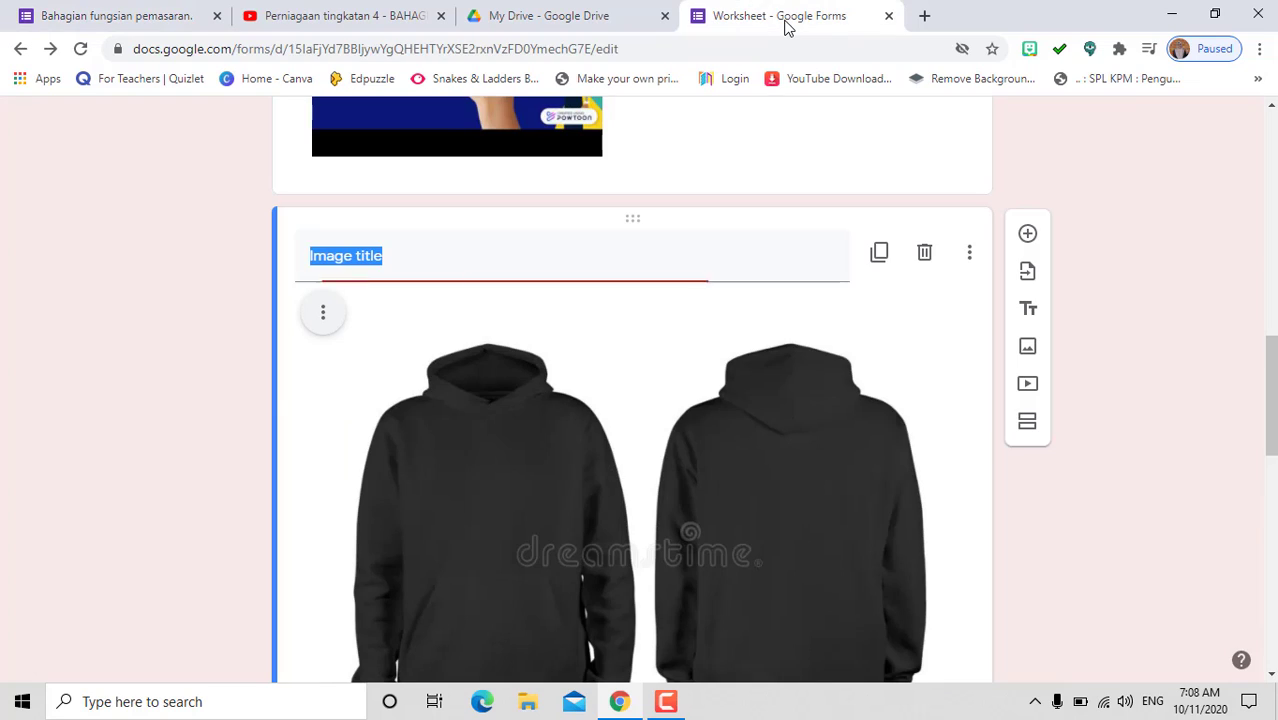
left_click(408, 261)
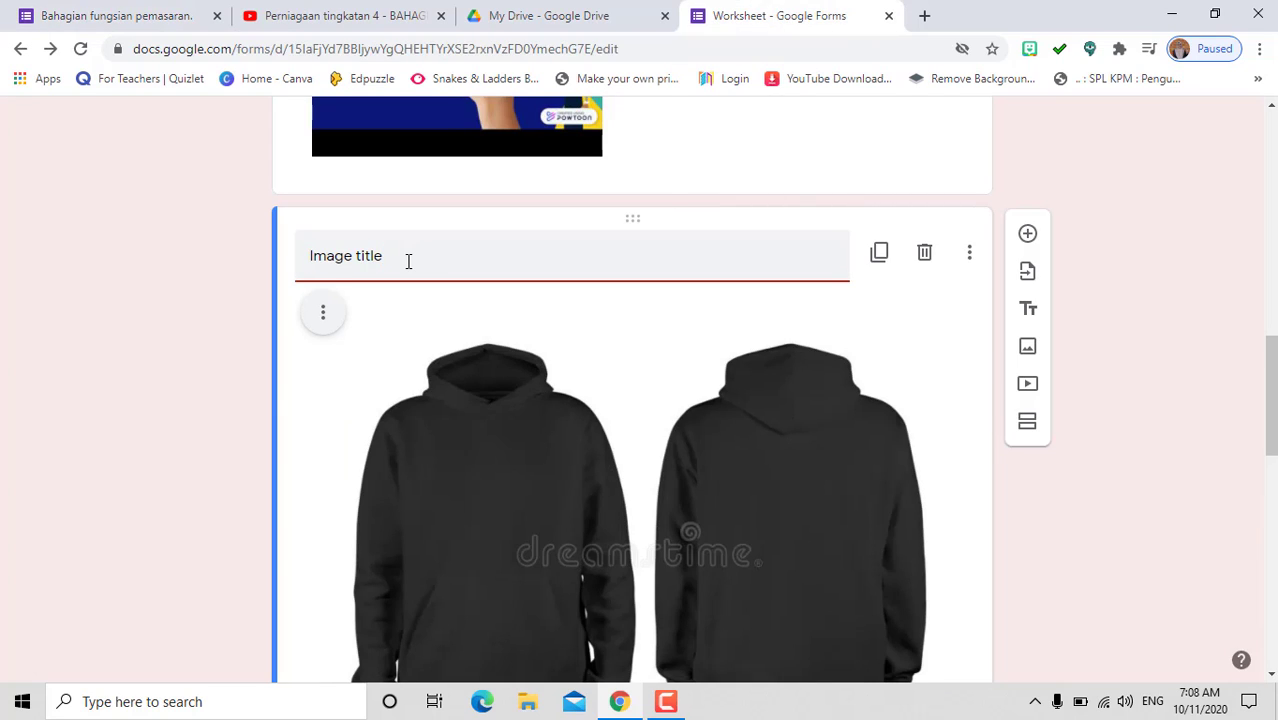
key("BackSpace")
key("BackSpace")
key("BackSpace")
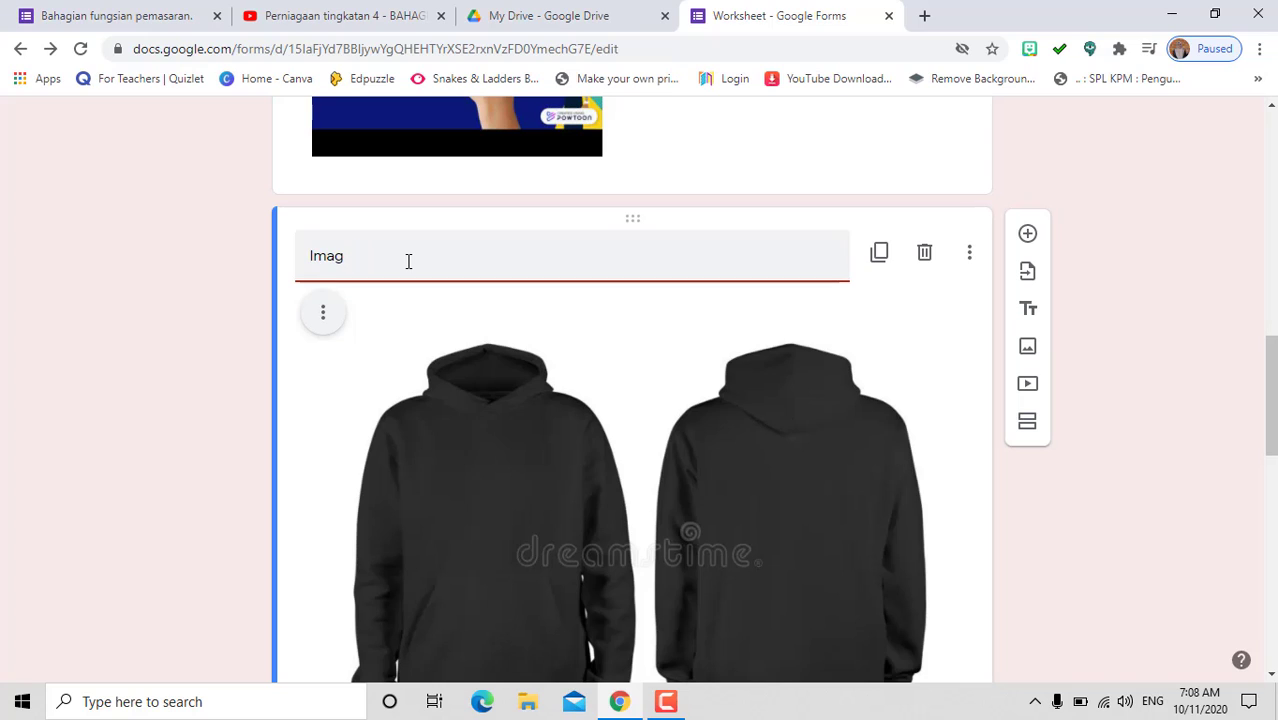
key("BackSpace")
key("BackSpace")
type("Campuran pemasar")
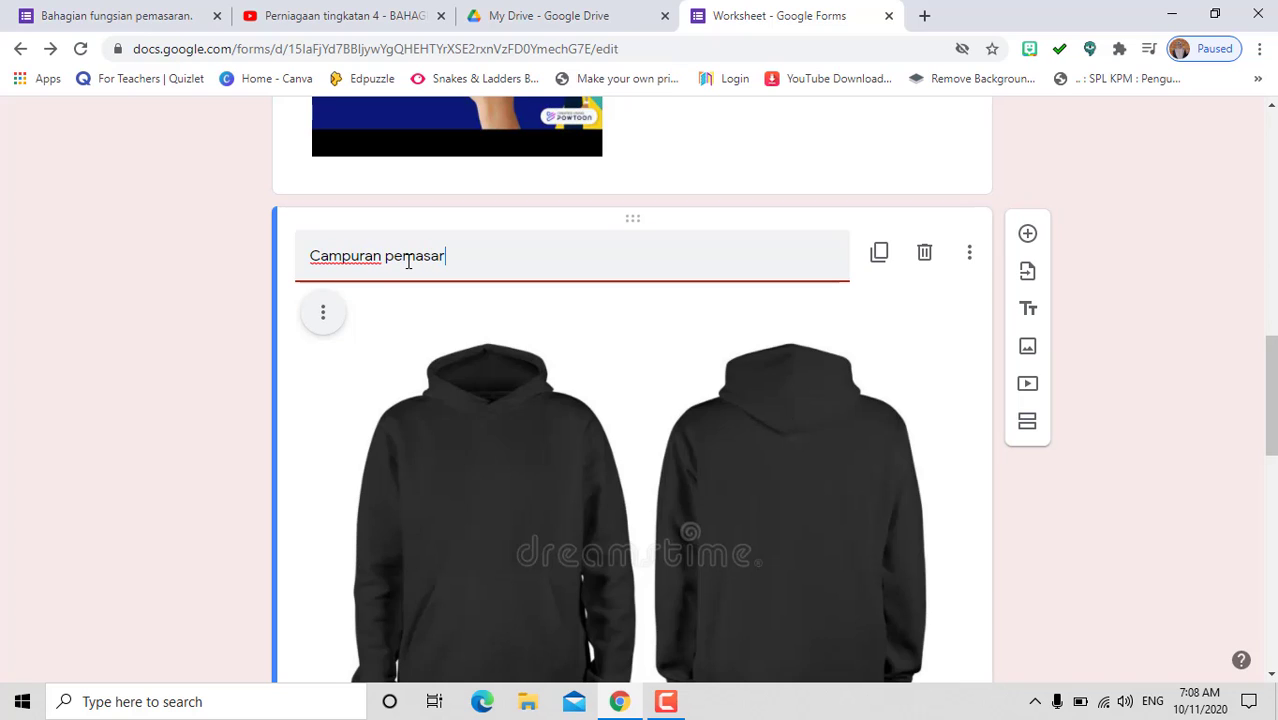
type("an 4P - price, pla")
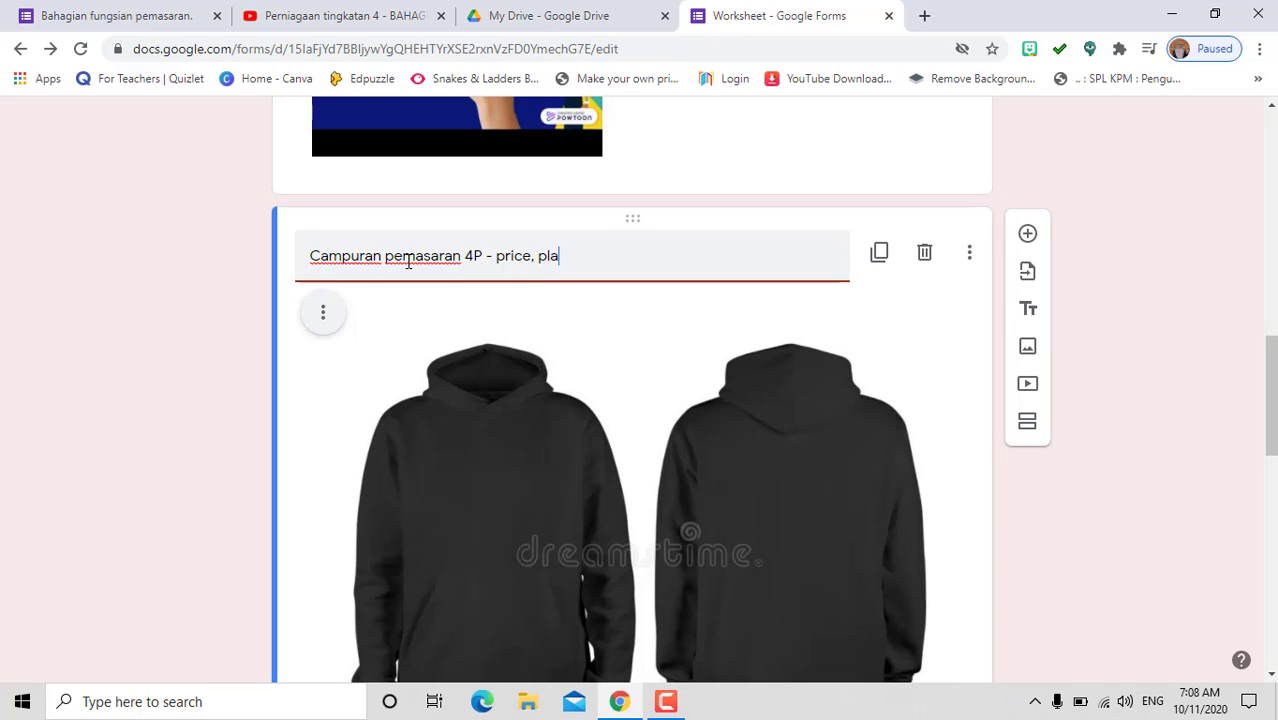
type("ce, product dan")
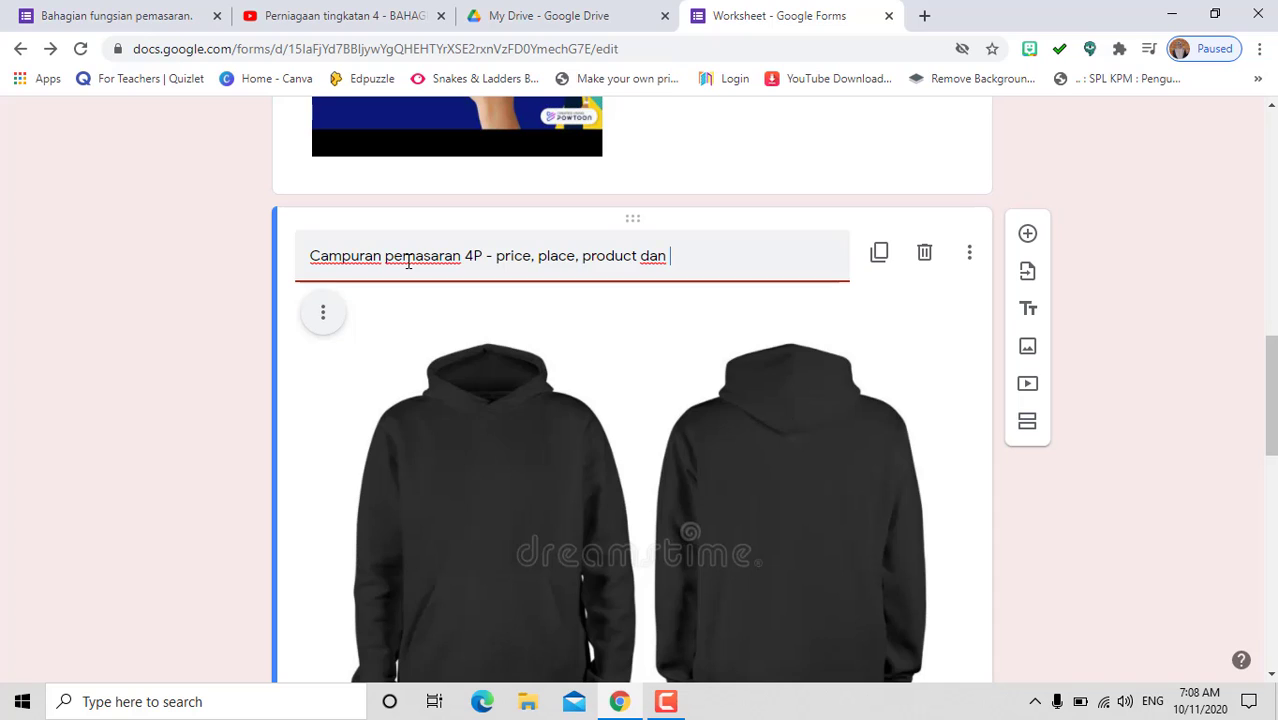
type(" promotion")
Change the "Question about this topic" item below the hoodie image from multiple choice to a Paragraph question
left_click_drag(1272, 438, 1272, 505)
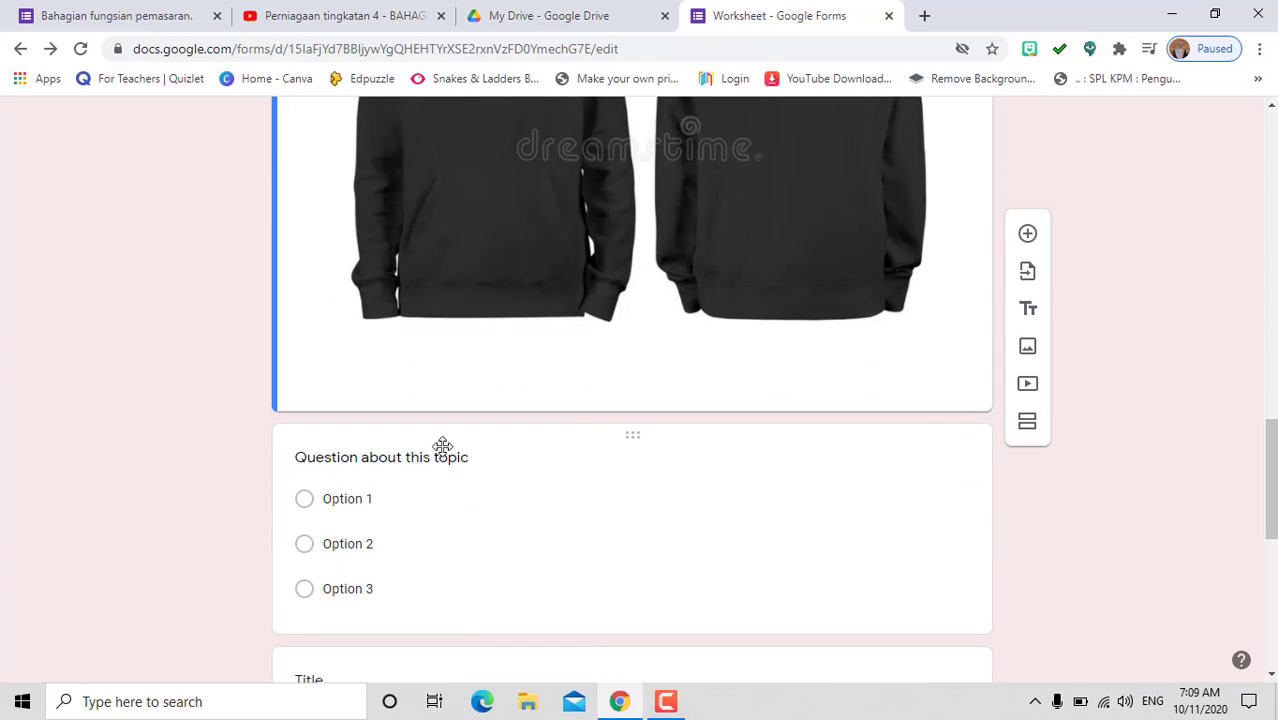
left_click(474, 472)
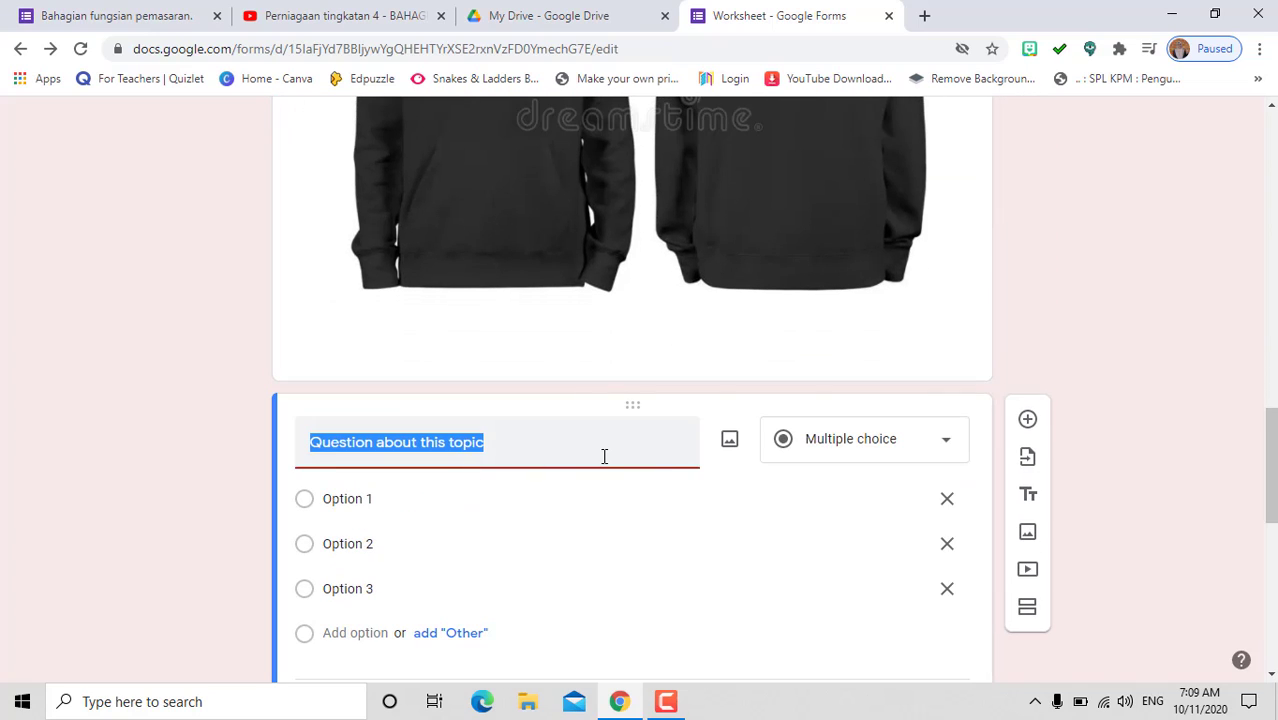
left_click(944, 445)
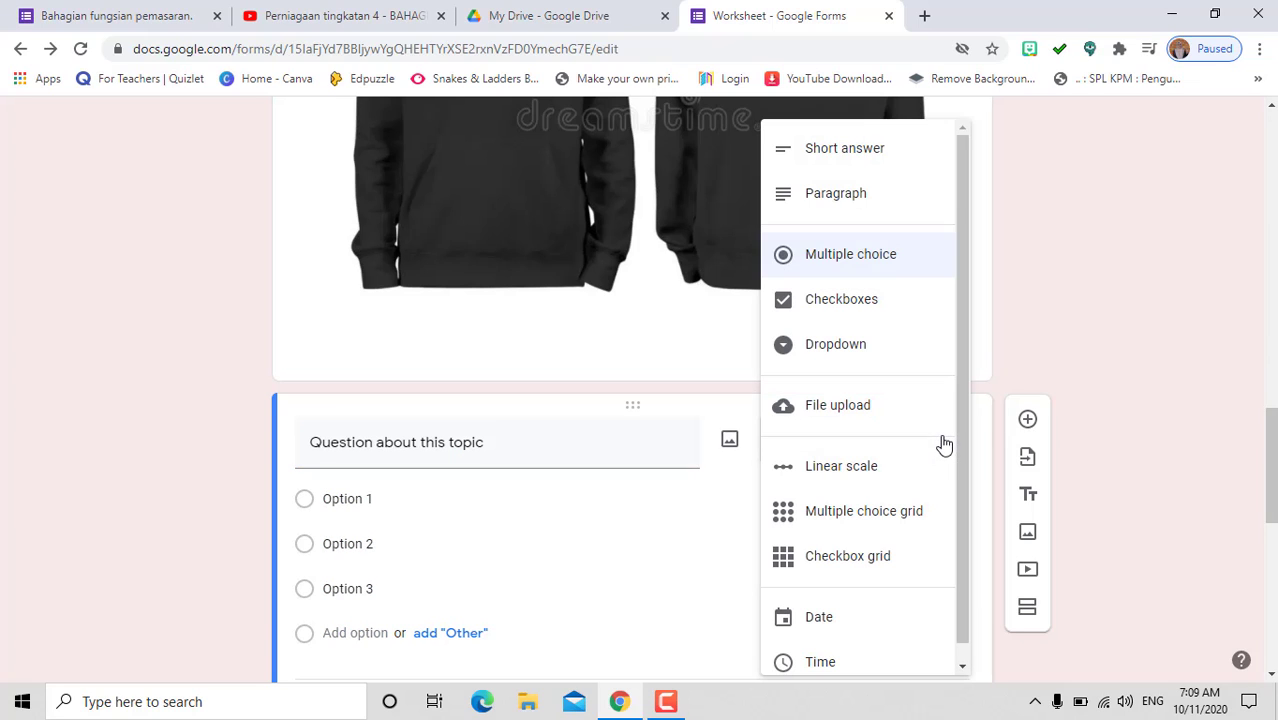
left_click(840, 200)
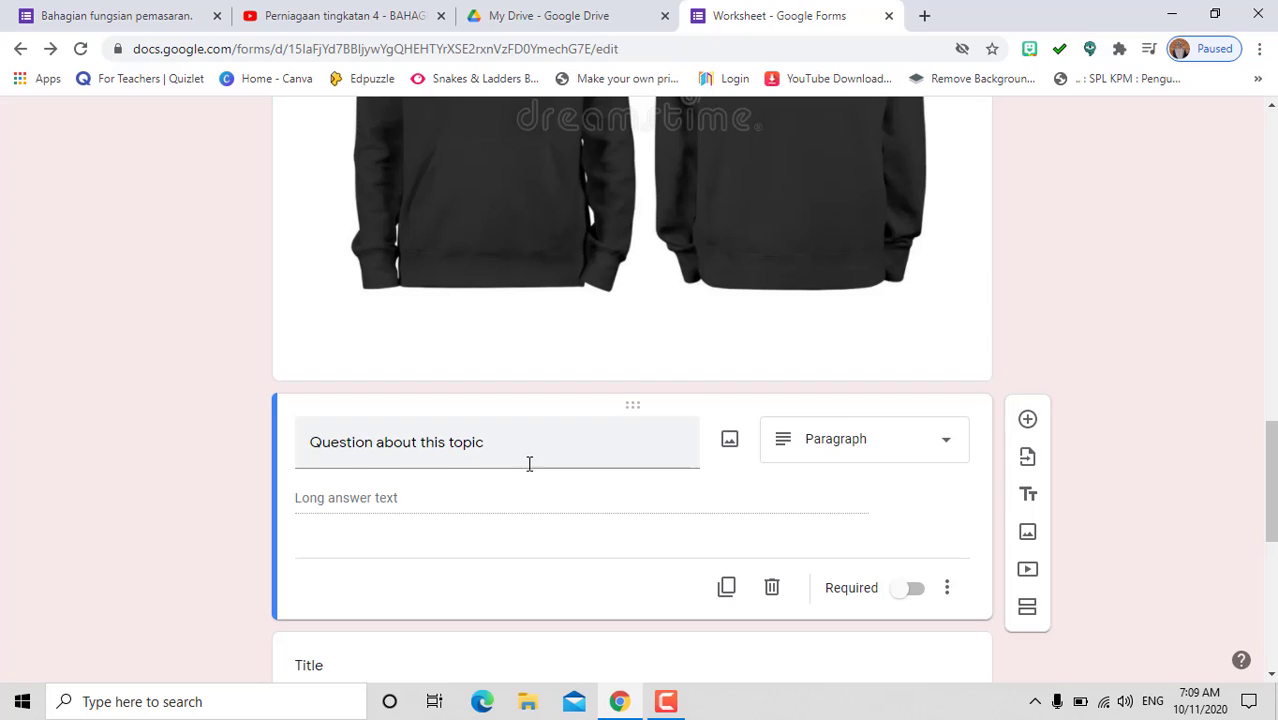
Word the paragraph question "berdasarkan video dan gambar di atas, huraikan campuran pemasaran bagi produk tersebut ( 8m )" and make it required
triple_click(493, 445)
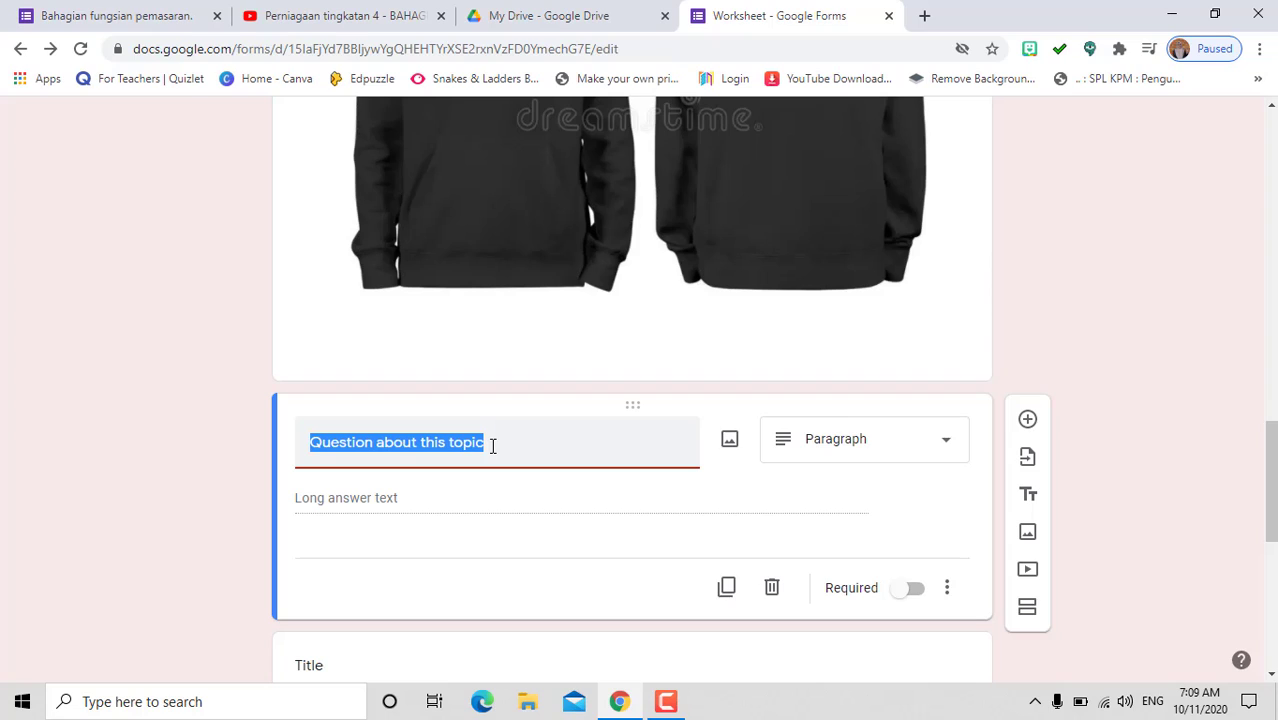
type("ber")
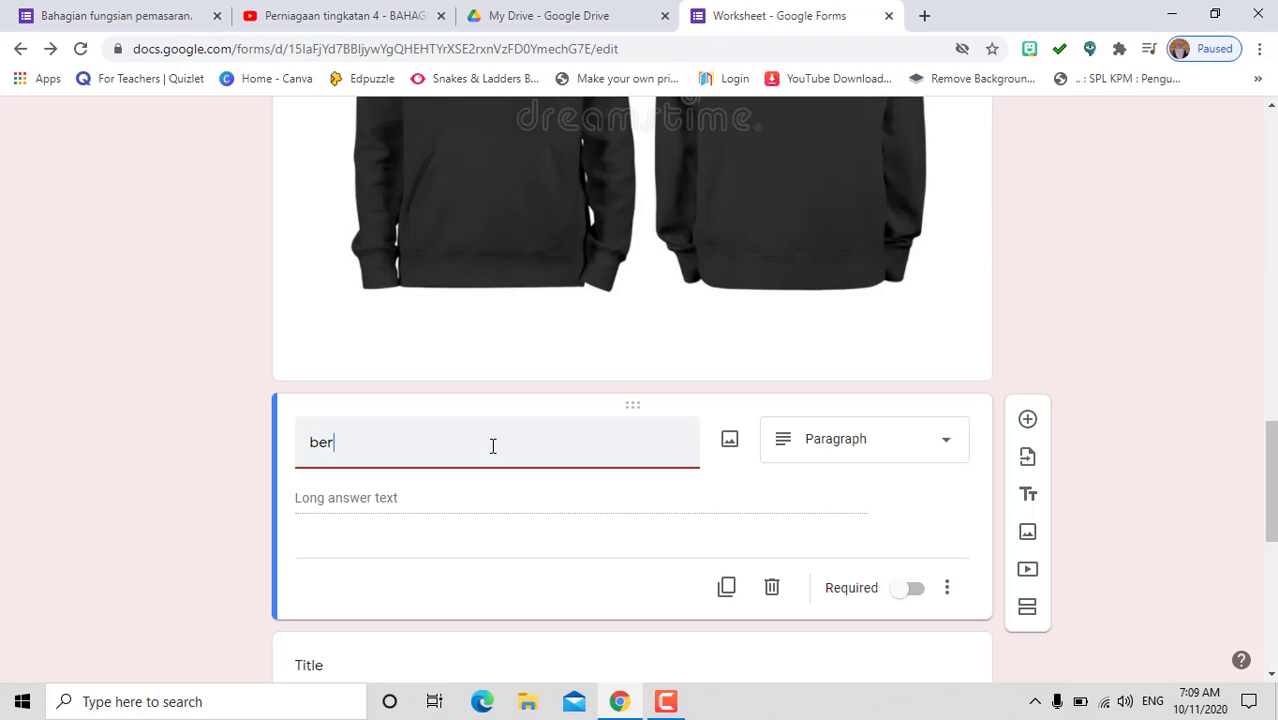
type("dasarkan v")
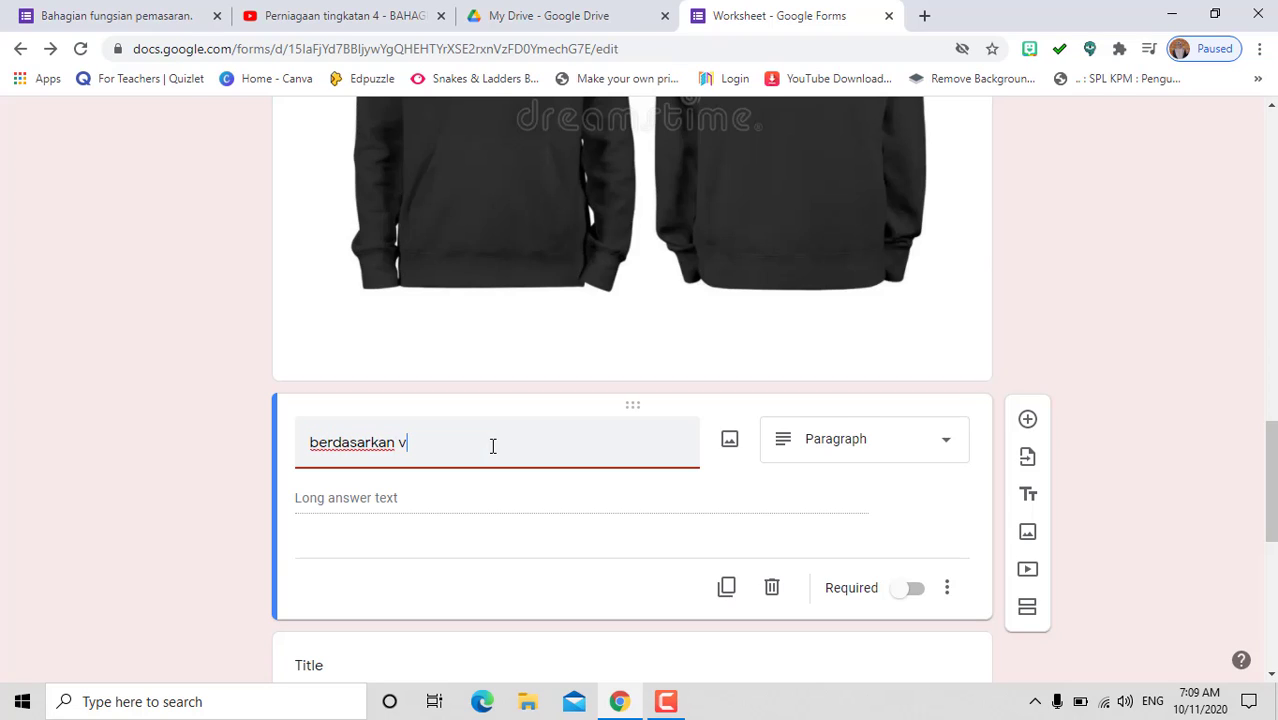
type("ideo dan gambar di a")
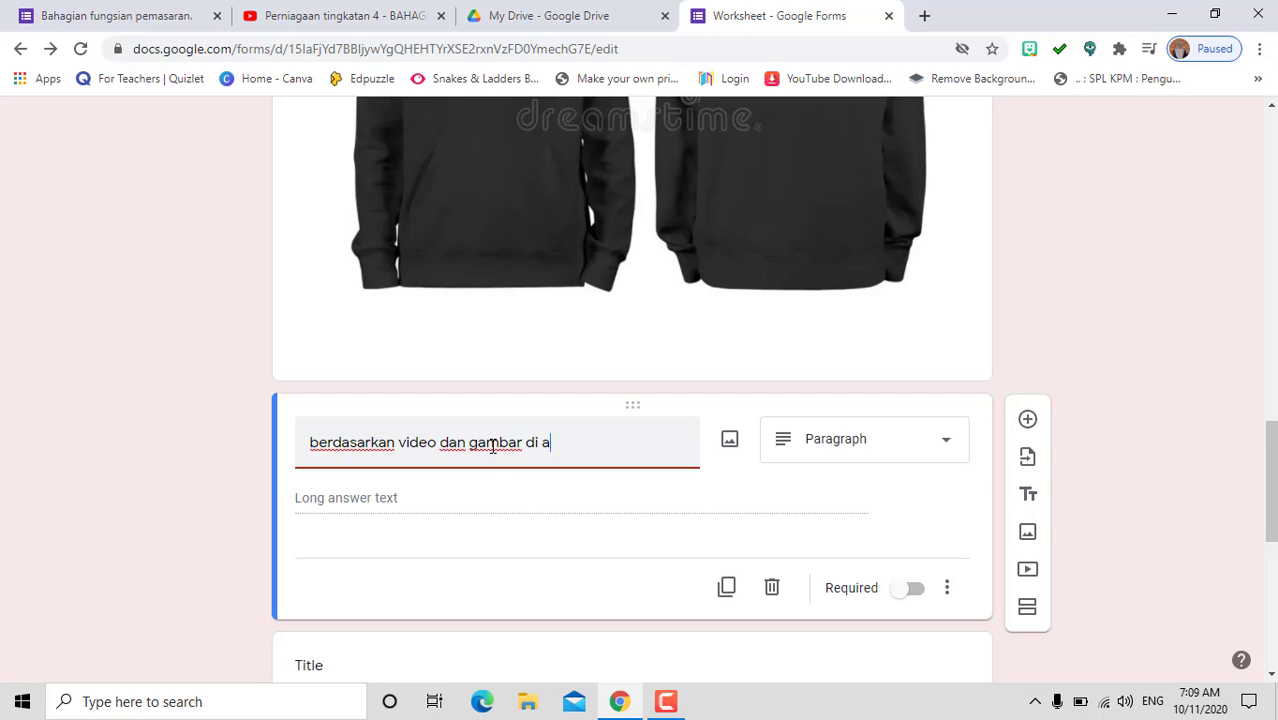
type("tas, huraikan")
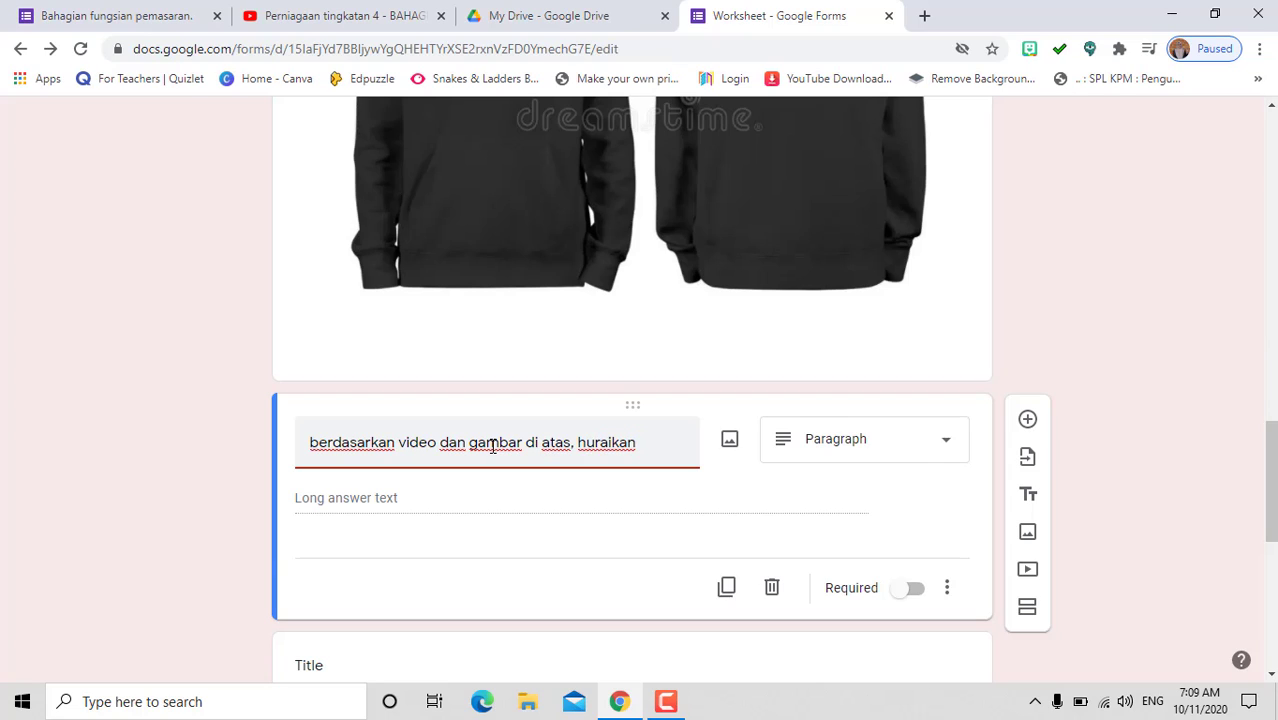
type(" campu")
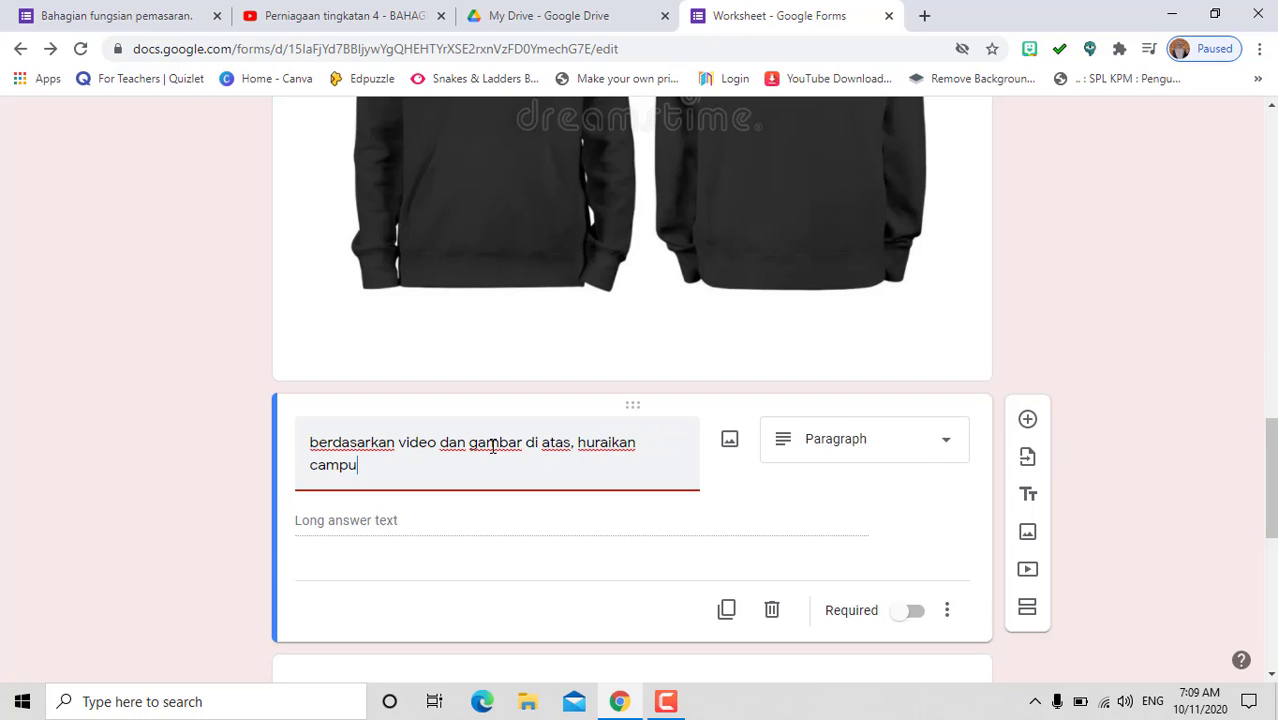
type("ran pemasaran ba")
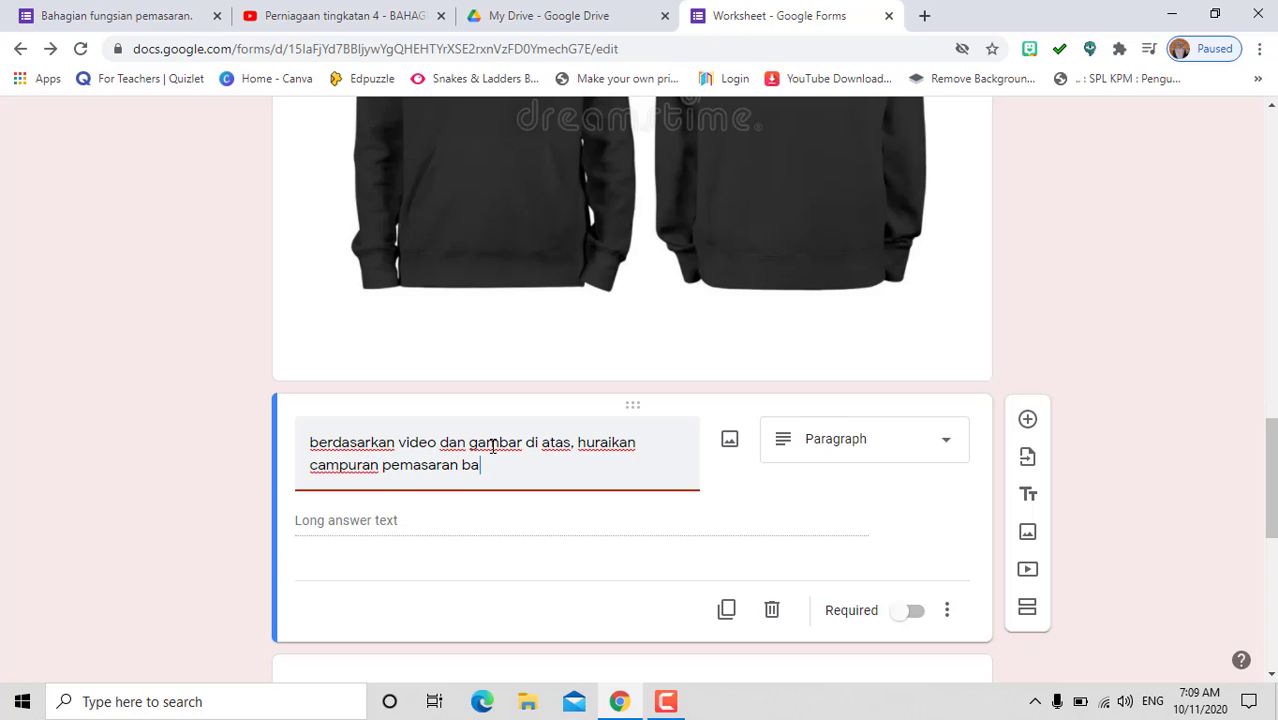
type("gi produk tersebut")
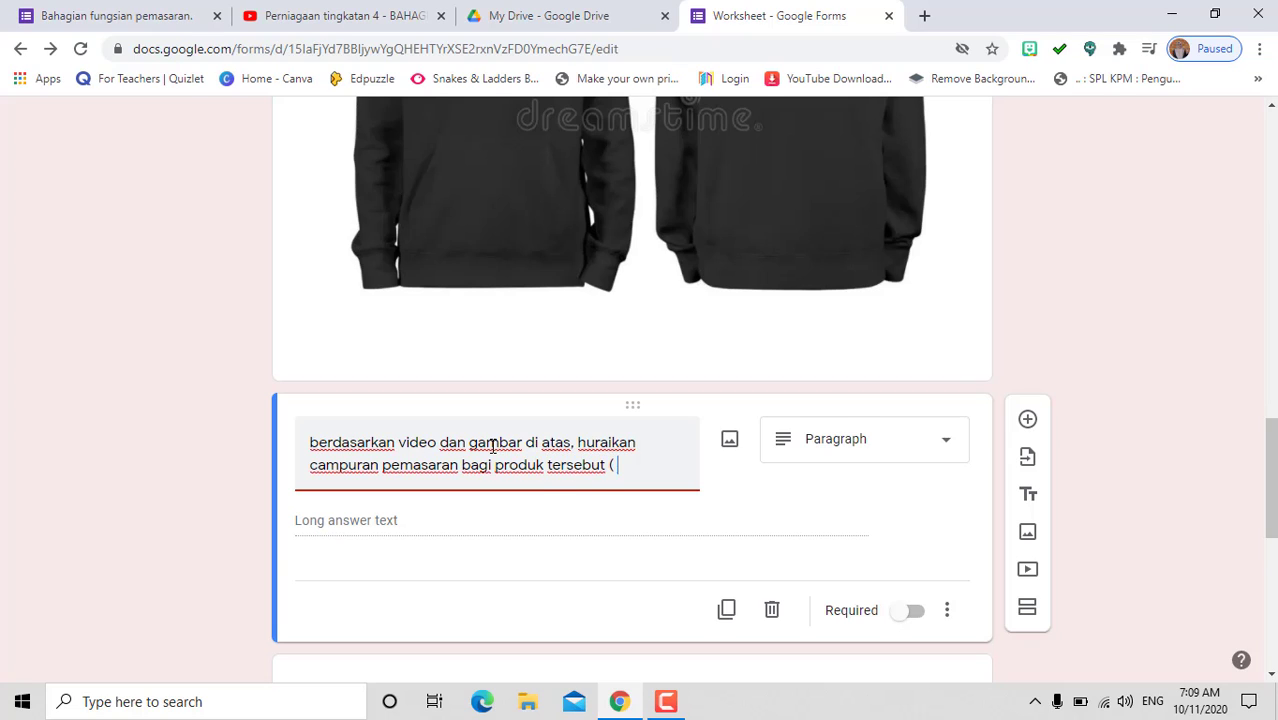
type(" ( 8markah")
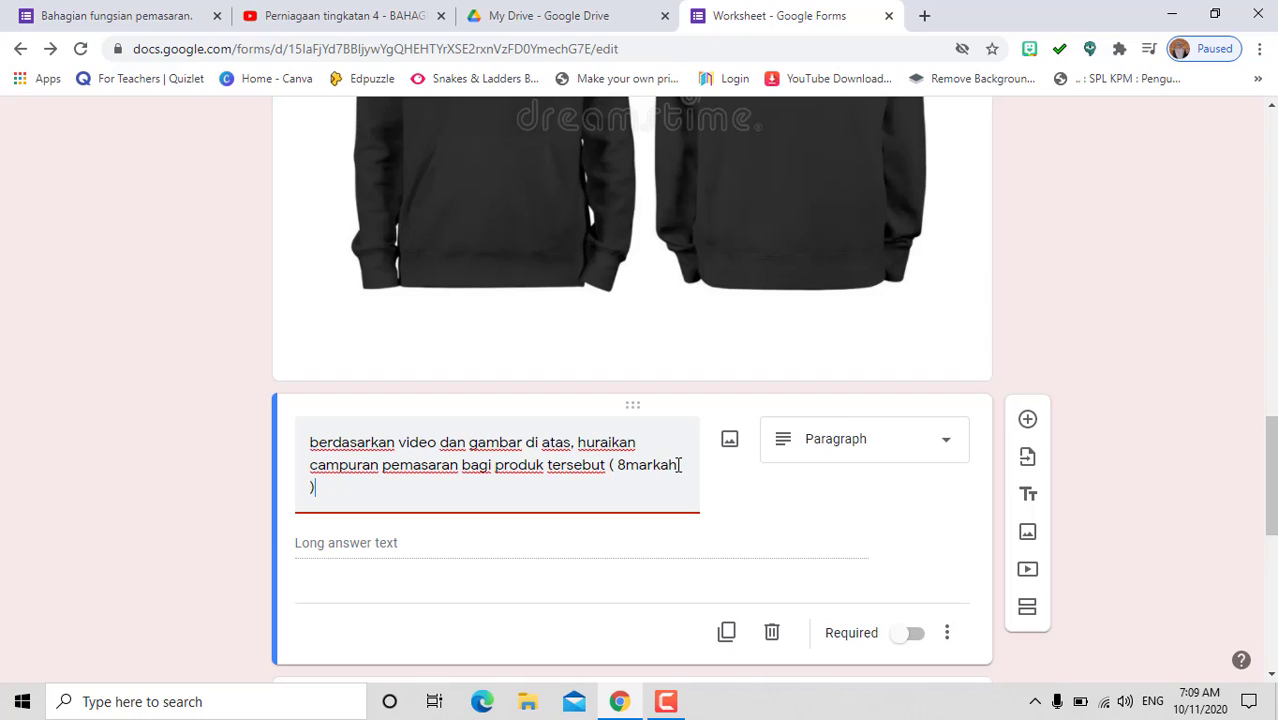
key("BackSpace")
key("BackSpace")
key("BackSpace")
key("BackSpace")
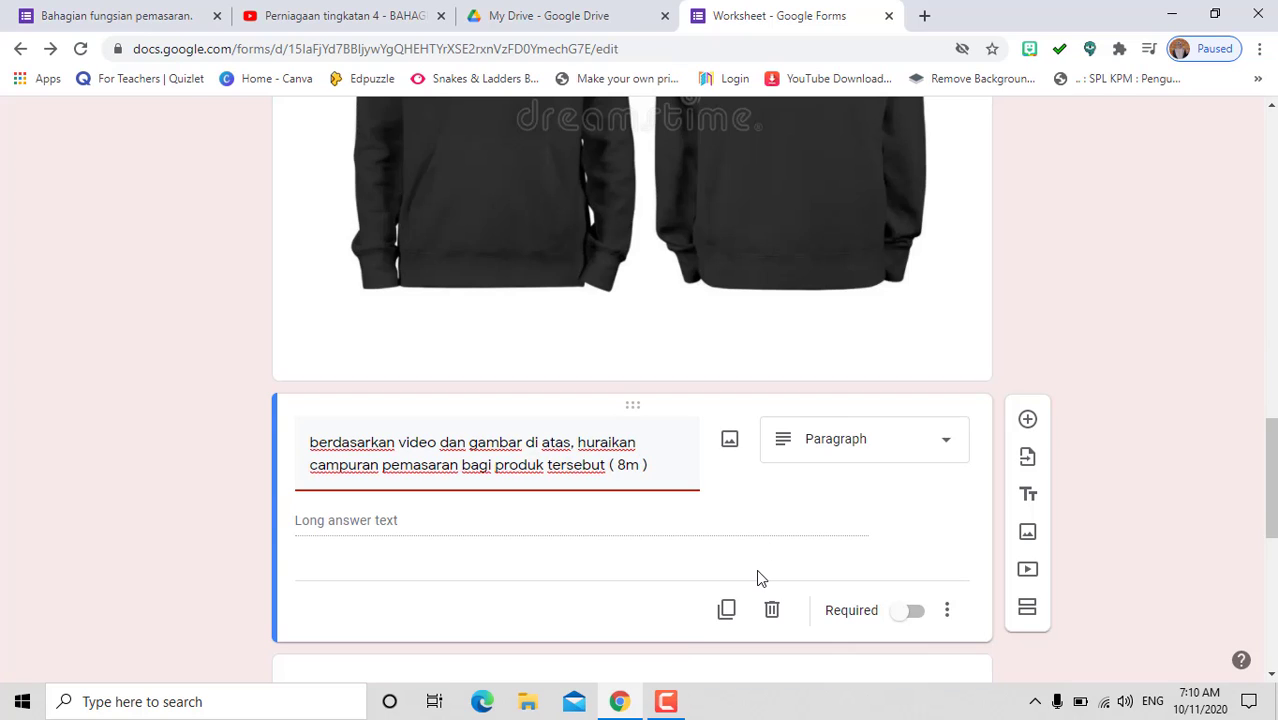
left_click(912, 611)
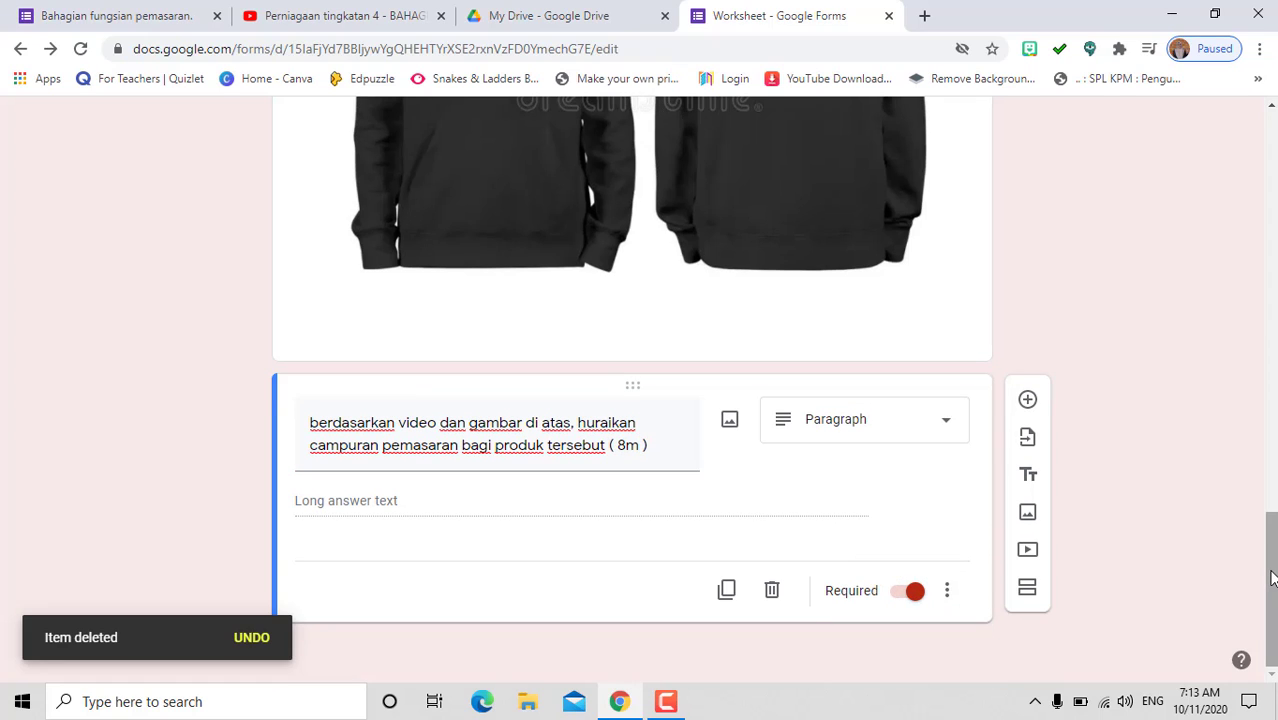
Preview the form as respondents see it and review the header, title and student detail fields
left_click_drag(1272, 576, 1250, 162)
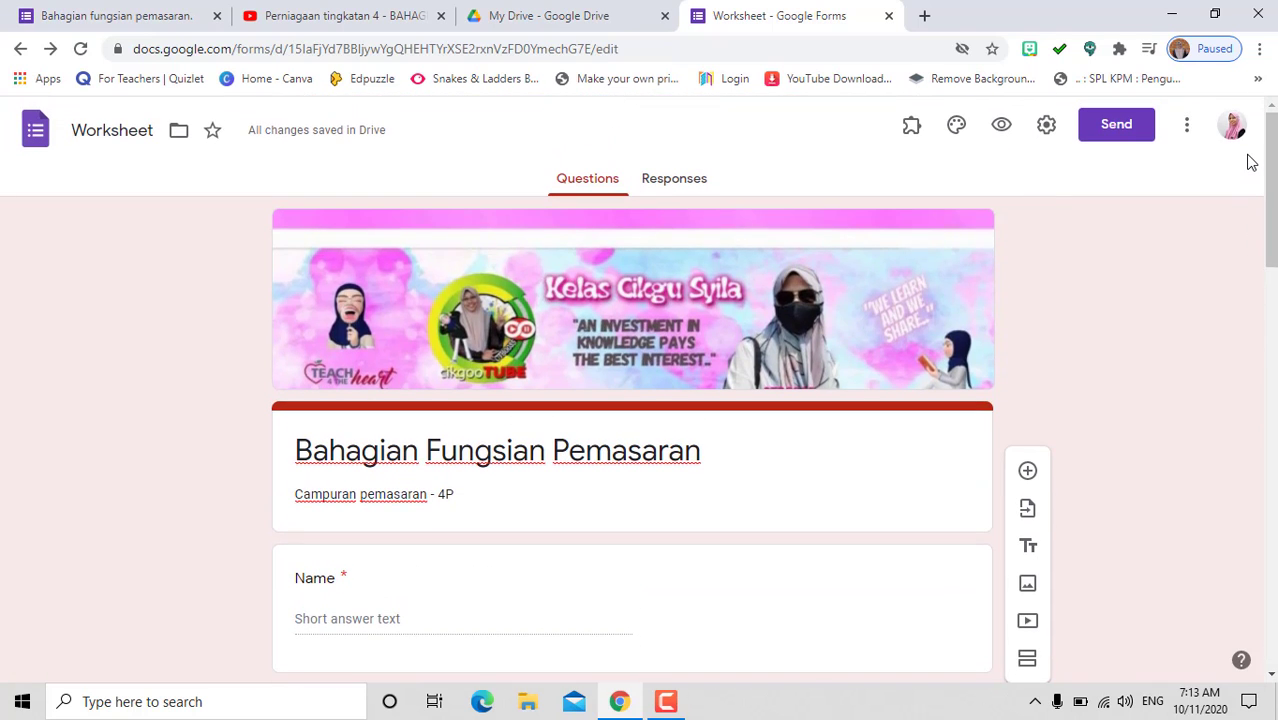
left_click(999, 128)
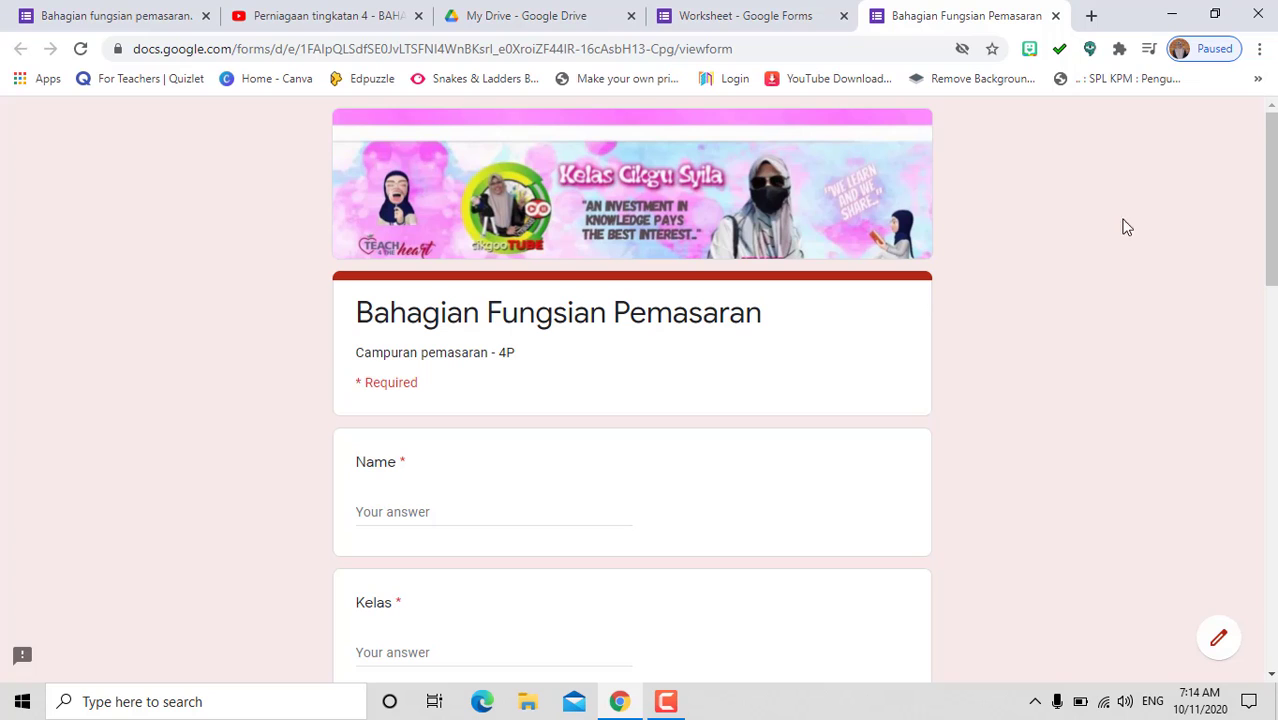
mouse_move(1272, 188)
left_mouse_down()
mouse_move(1272, 213)
mouse_move(1272, 191)
left_mouse_up()
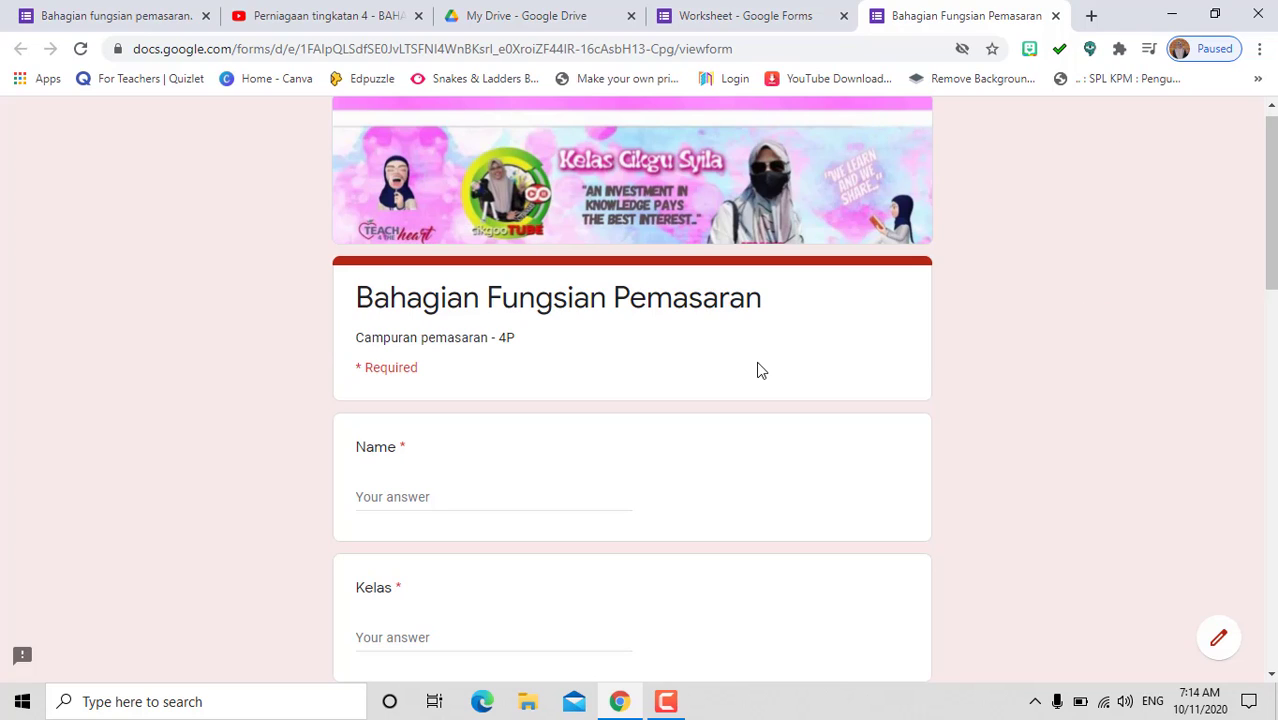
left_click_drag(1272, 243, 1258, 403)
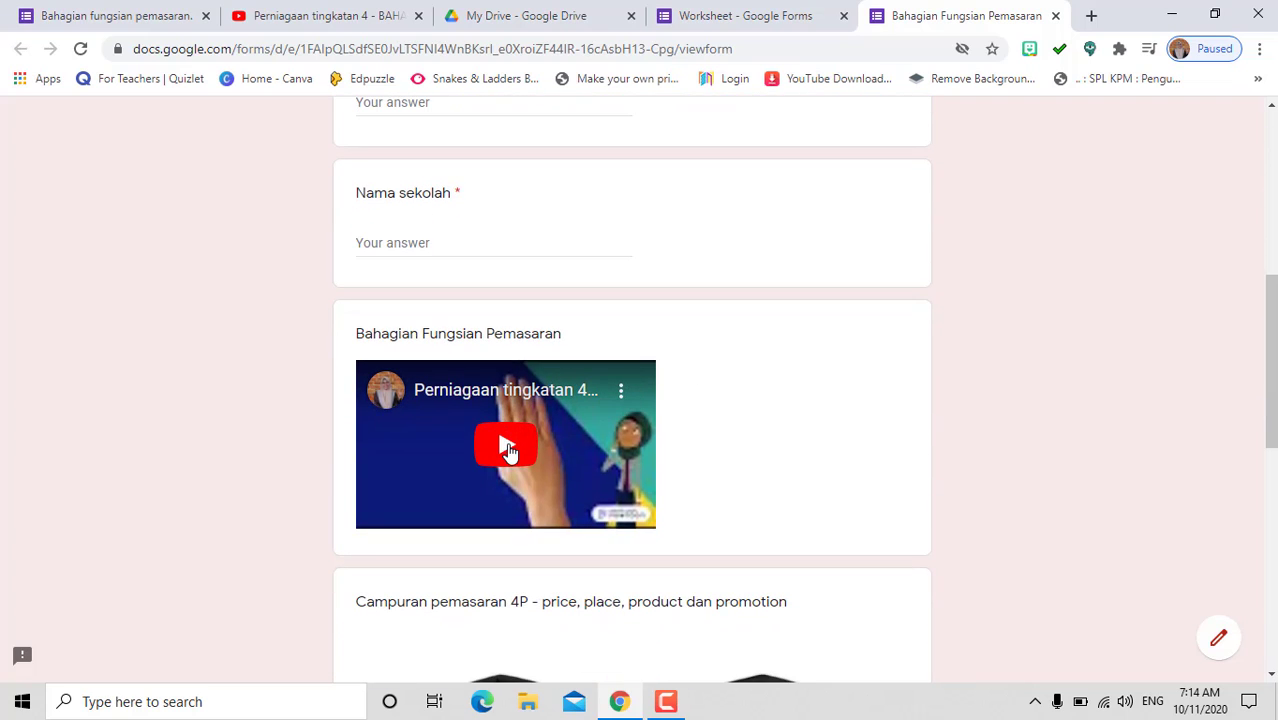
Test the embedded video in the preview by playing, skipping to about its middle and pausing it, and check the image and question below
left_click(508, 451)
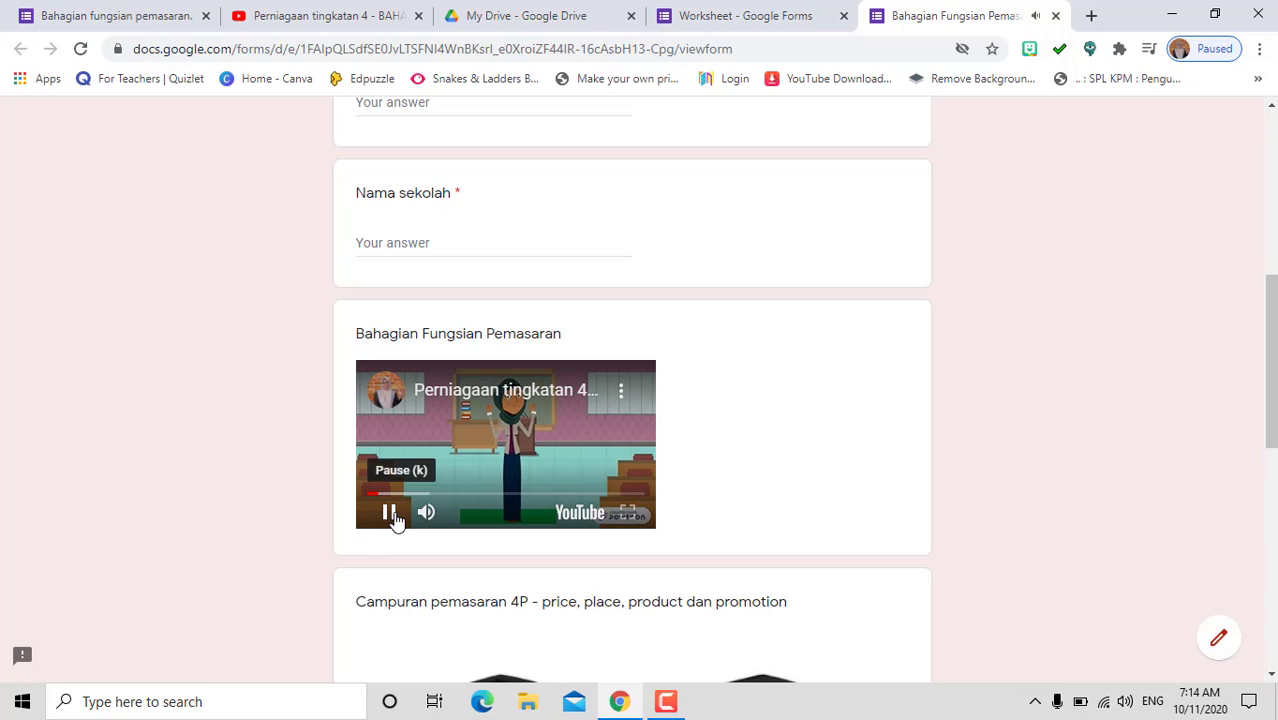
left_click(517, 495)
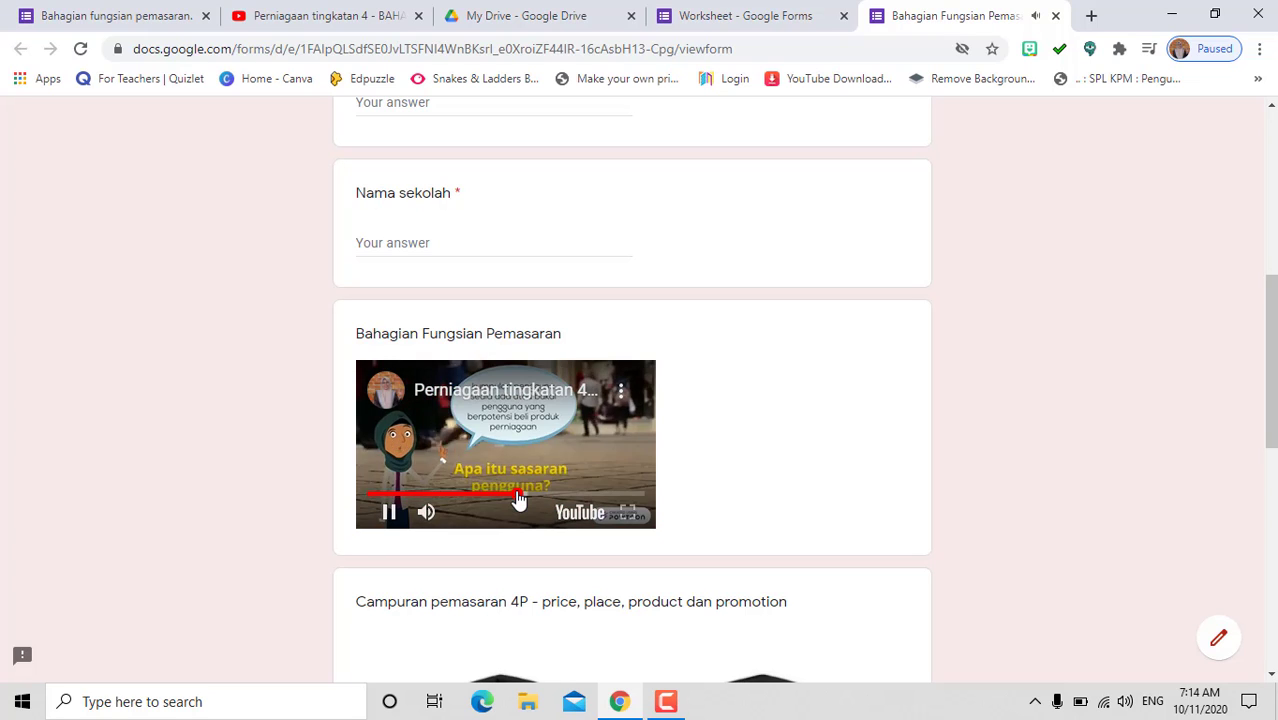
left_click(388, 513)
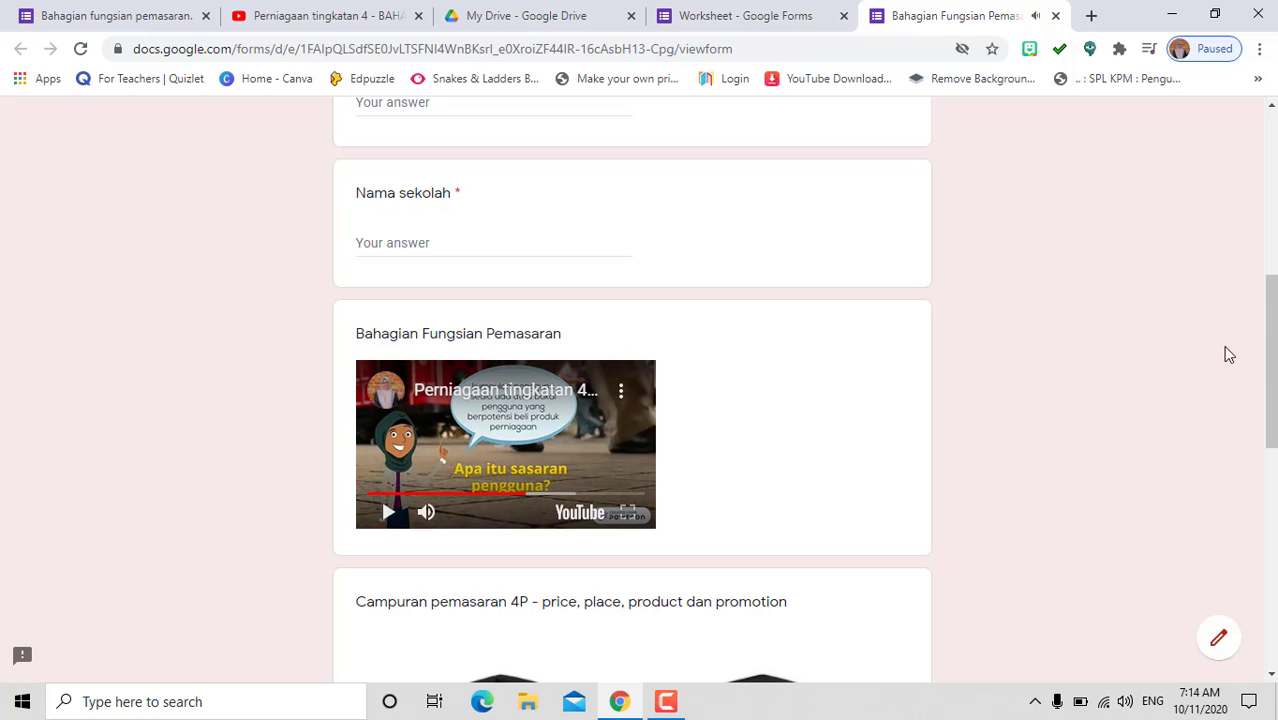
left_click_drag(1274, 345, 1274, 435)
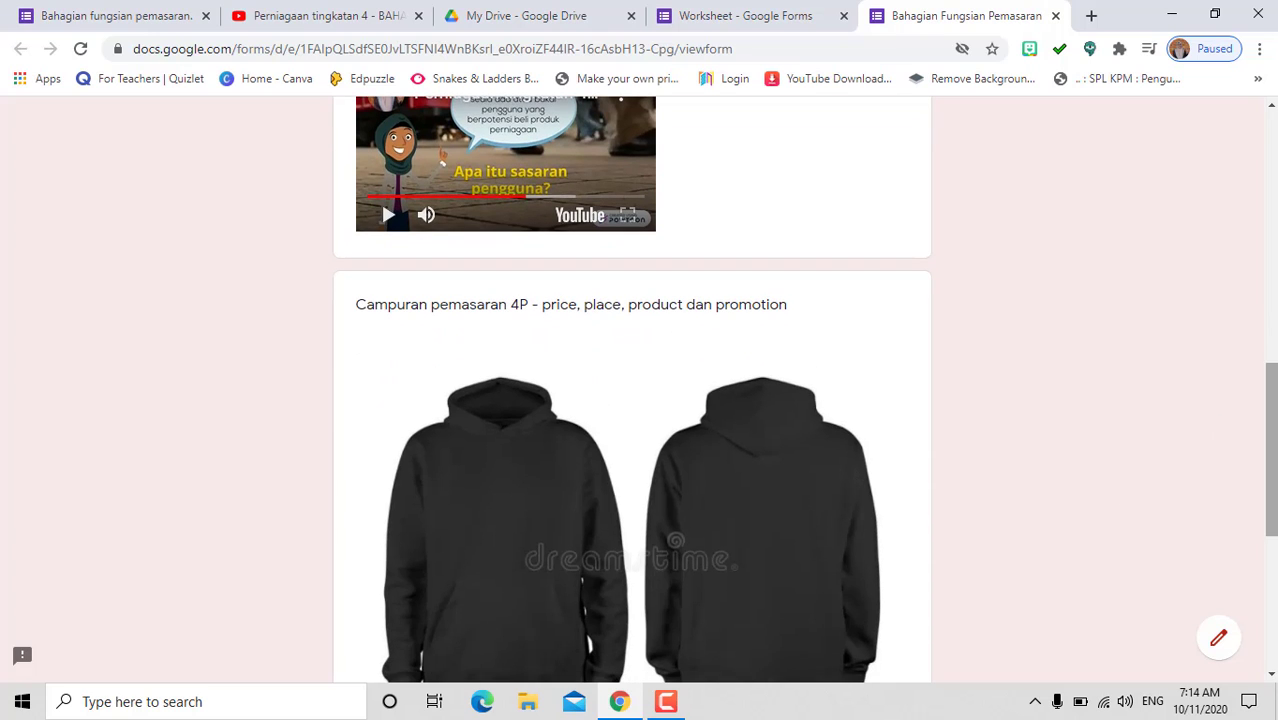
left_click_drag(1274, 435, 1271, 525)
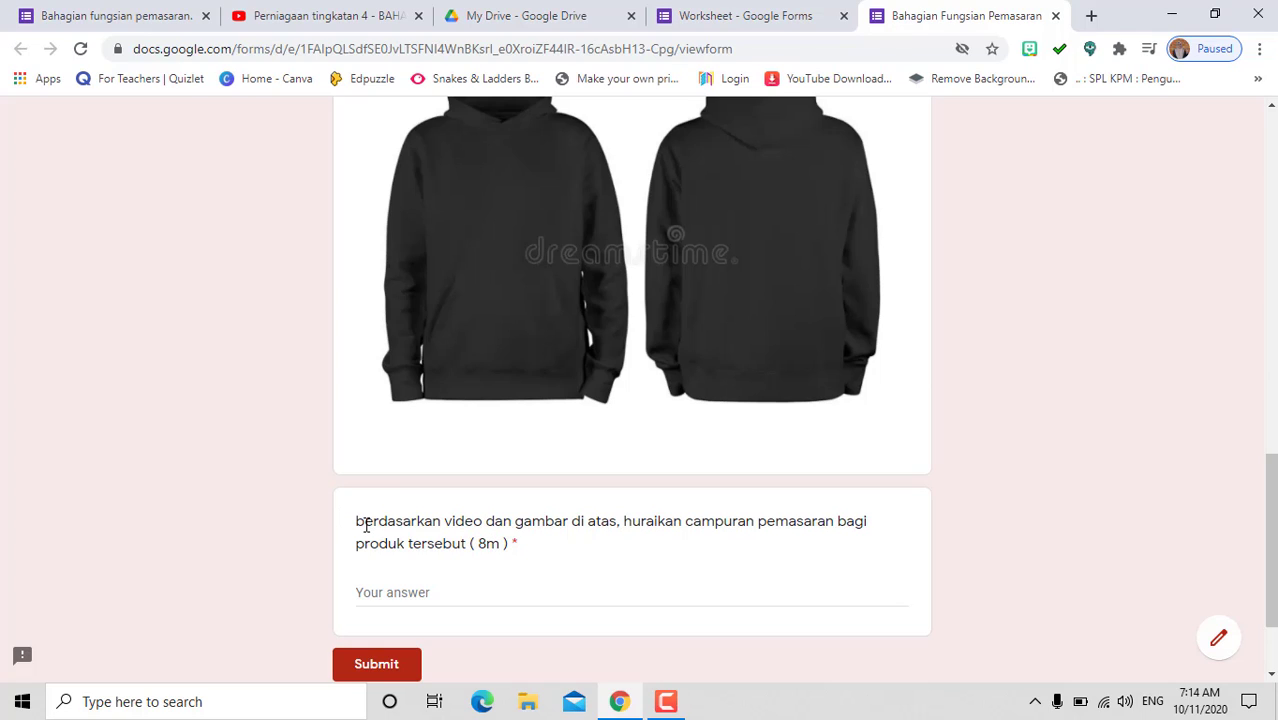
Return from the preview to editing the form and capitalize the first word of the paragraph question as "Berdasarkan"
left_click(1218, 642)
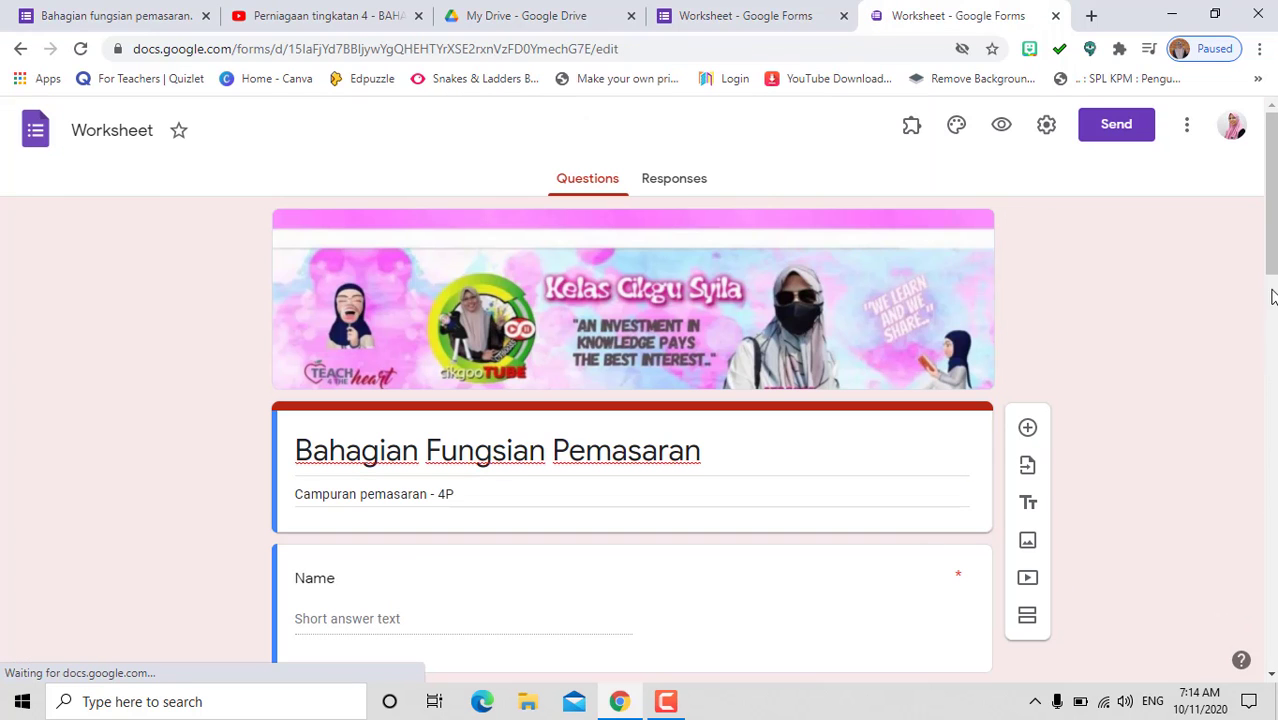
left_click_drag(1272, 296, 1262, 670)
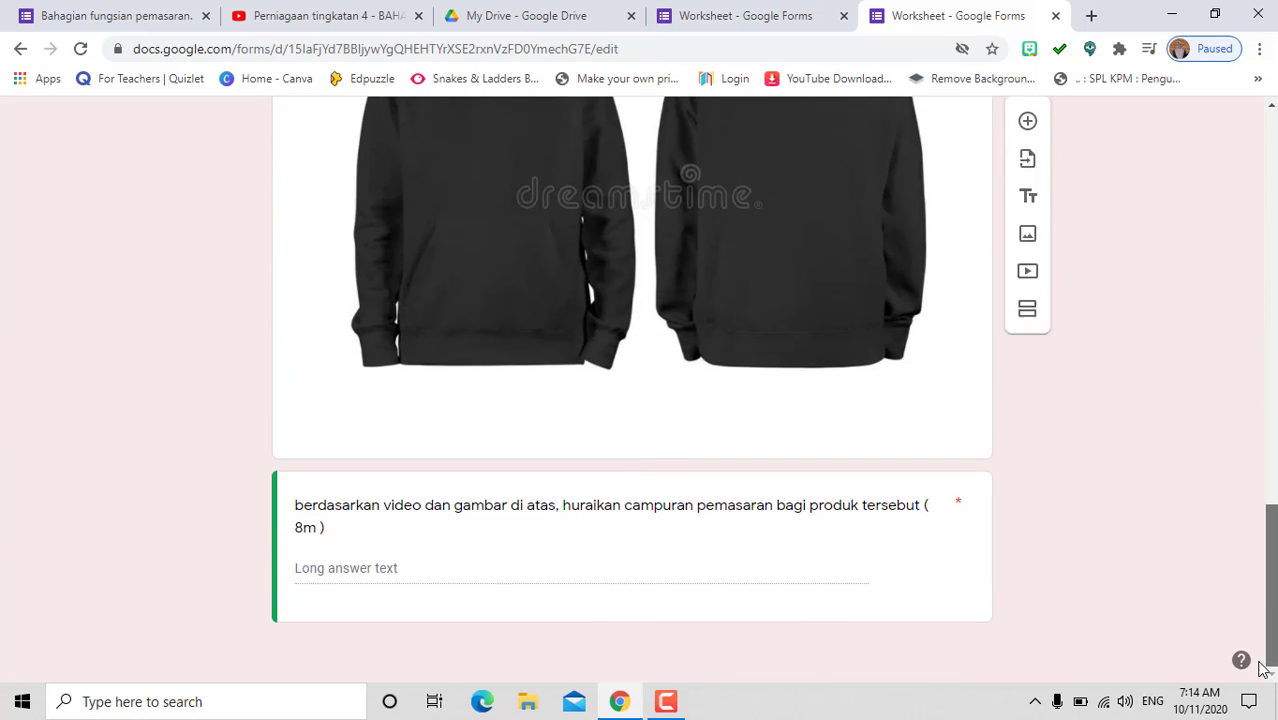
left_click(302, 505)
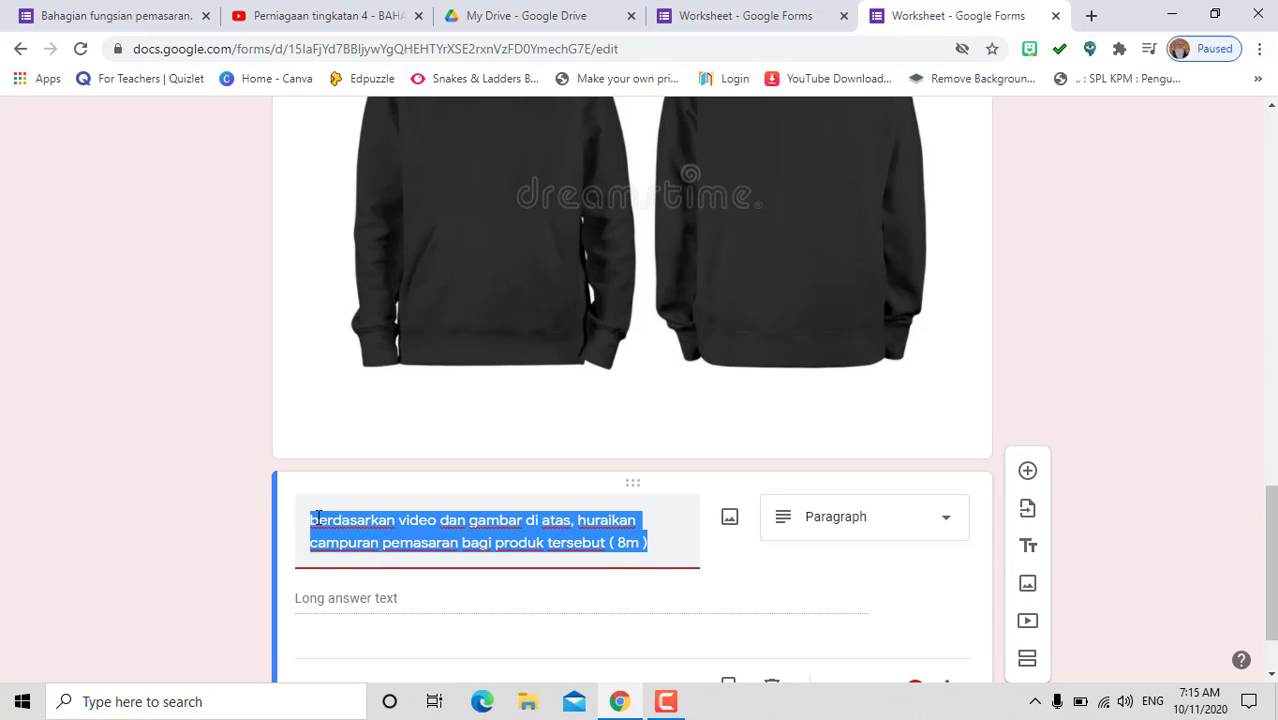
left_click(318, 517)
key("BackSpace")
type("B")
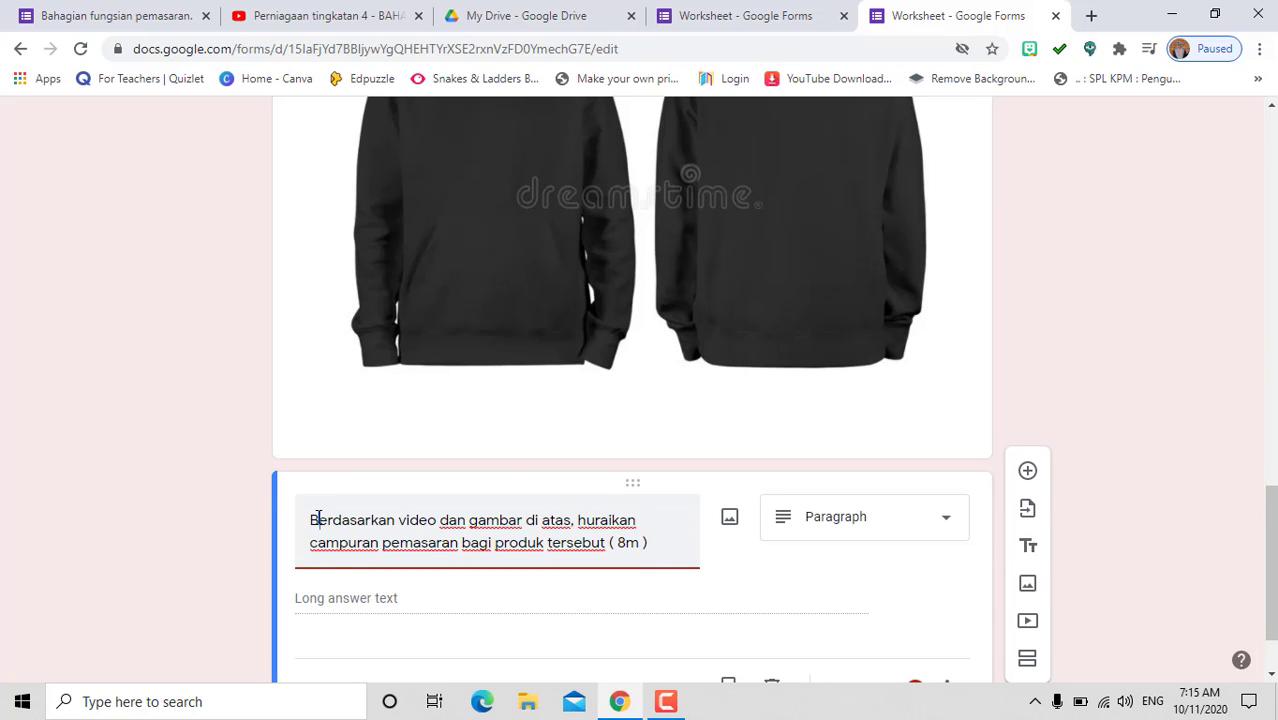
Copy the form's share link with the URL shortened and close the sending options
left_click_drag(1270, 548, 1232, 135)
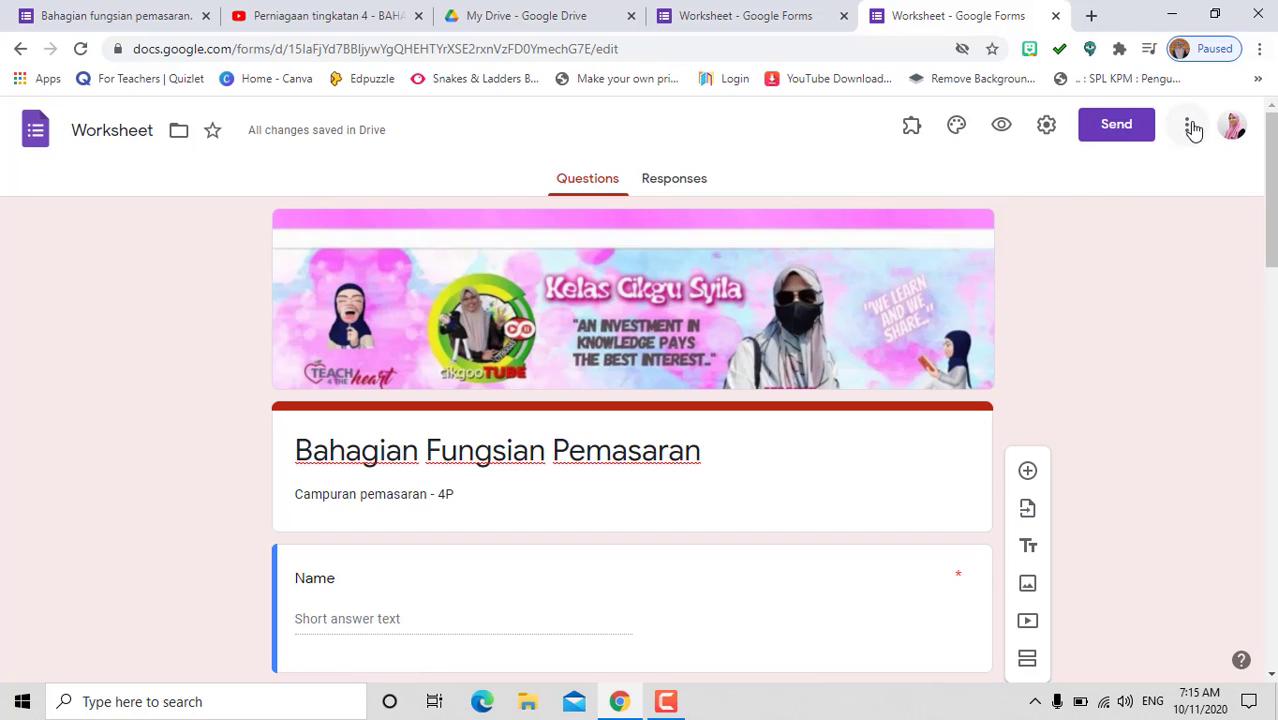
left_click(1190, 127)
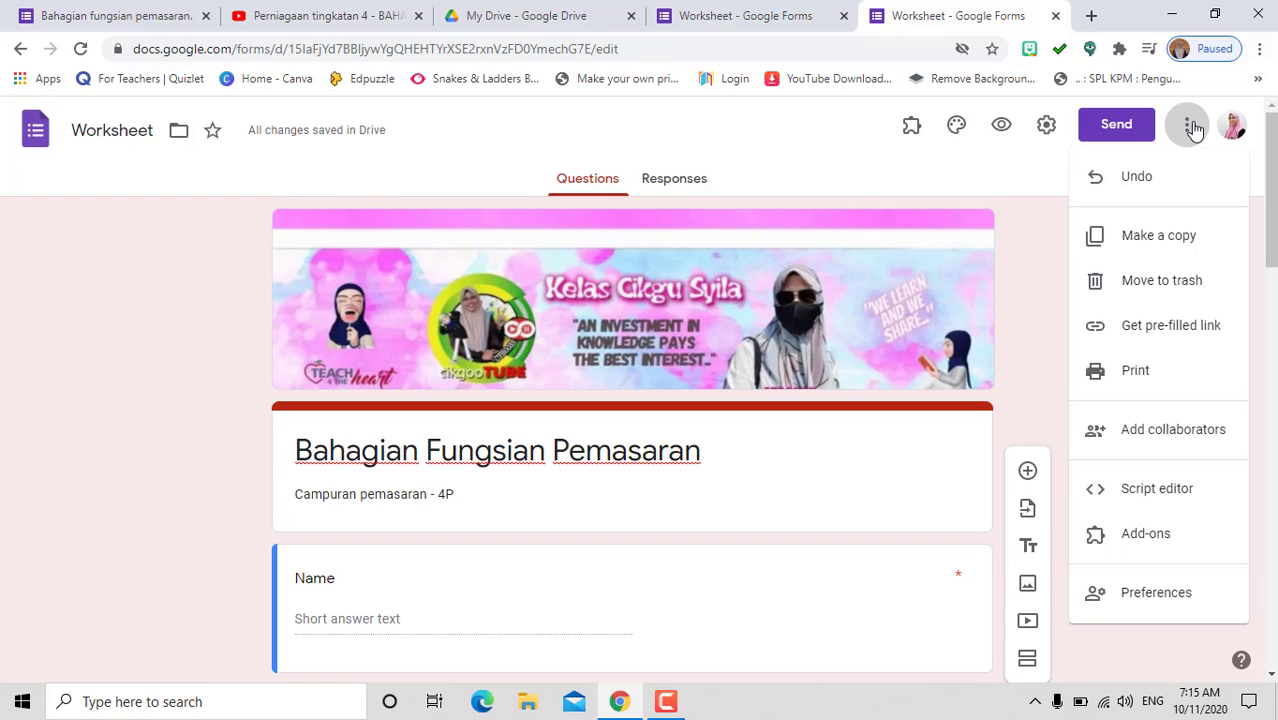
left_click(1194, 128)
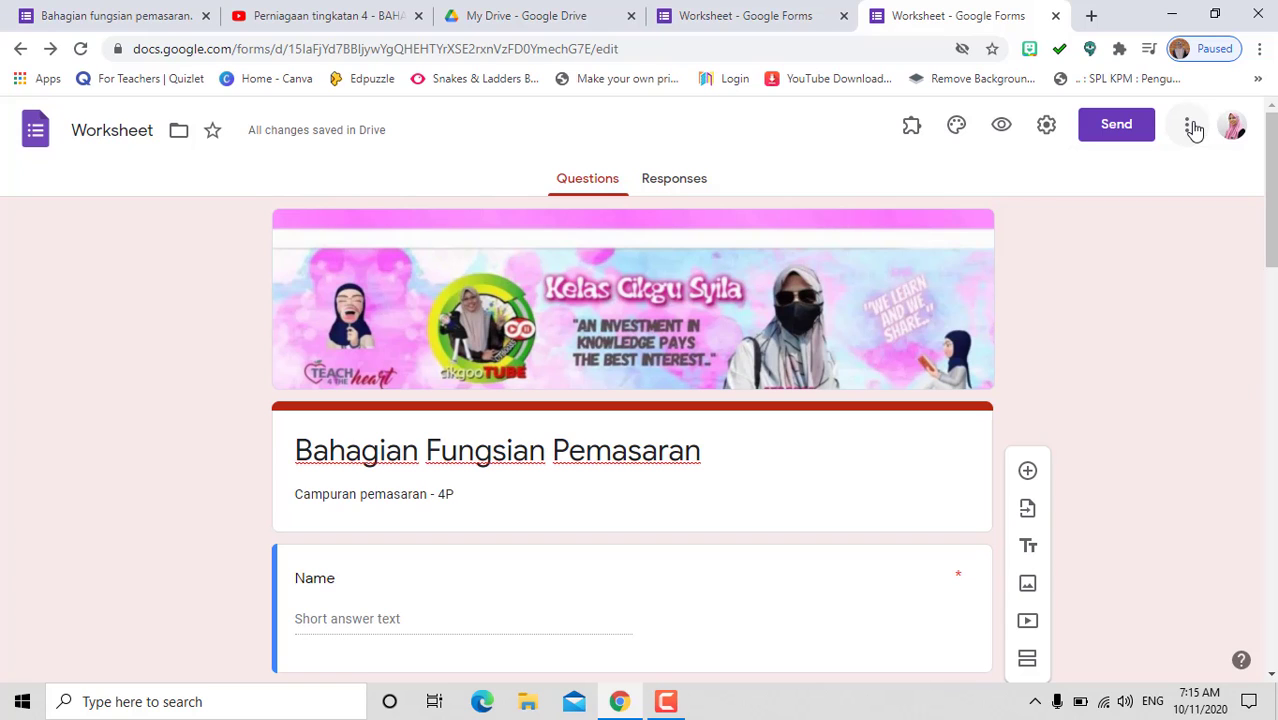
left_click(1134, 133)
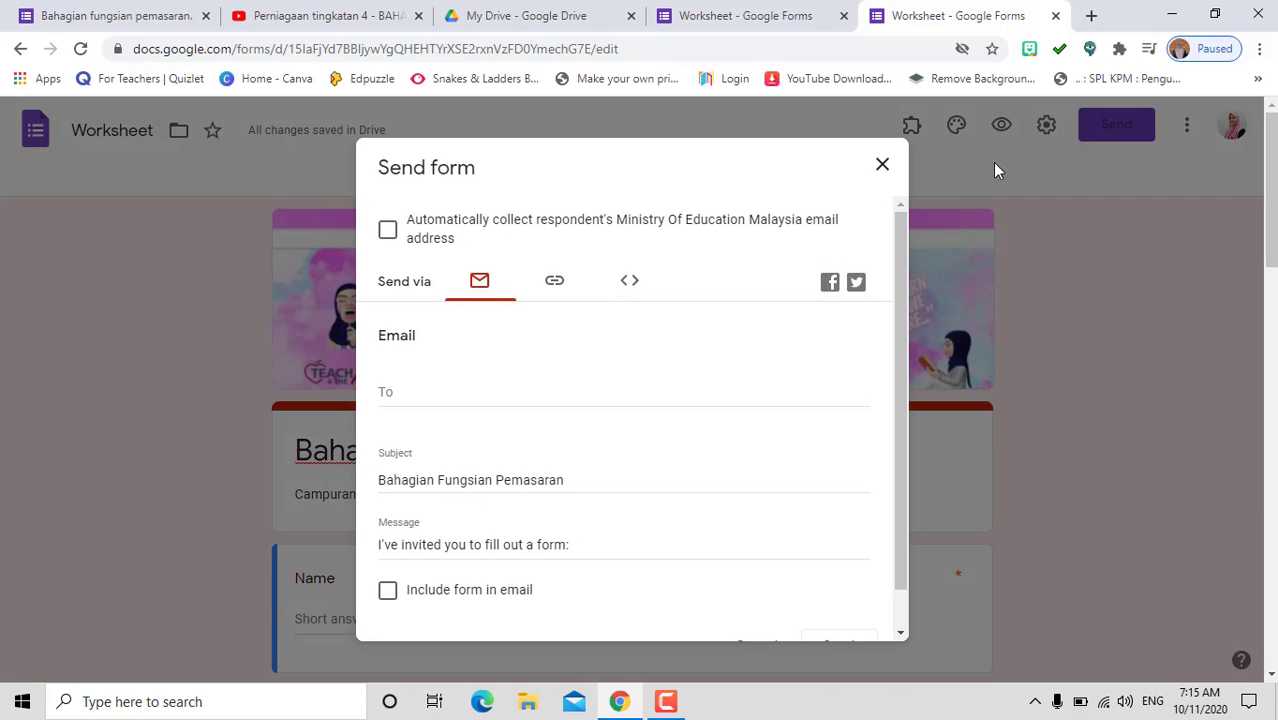
left_click(553, 285)
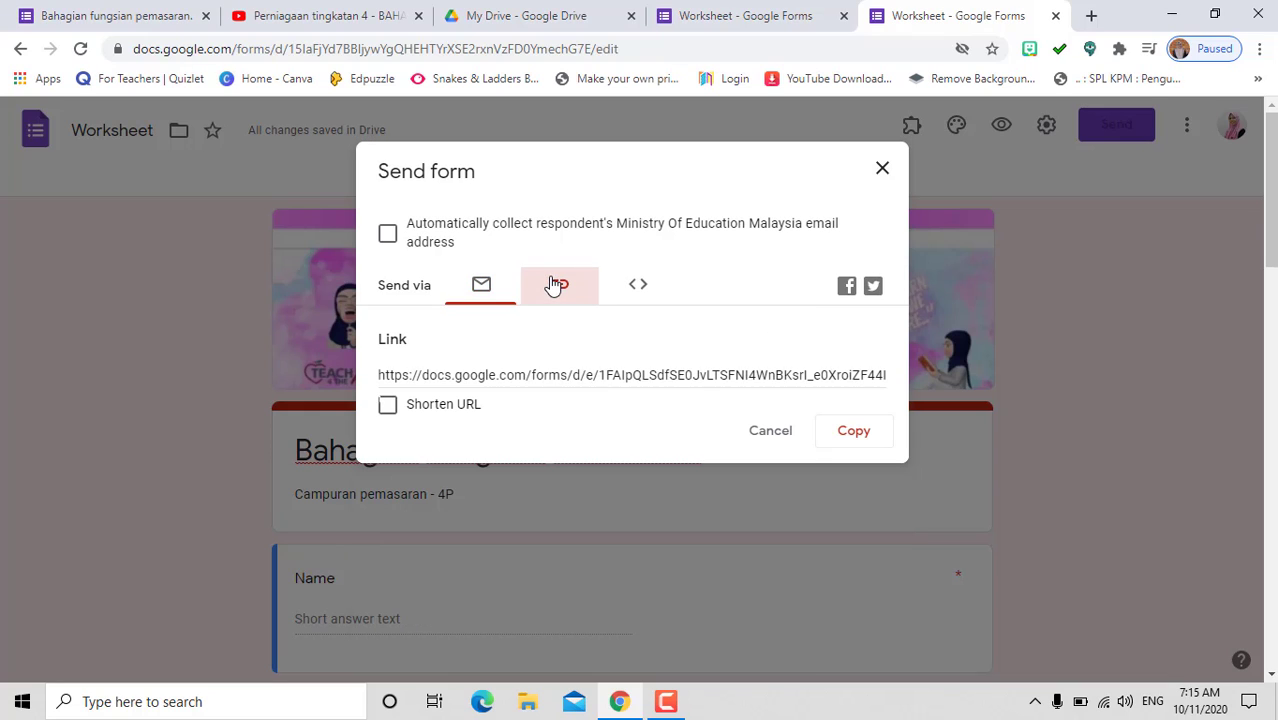
left_click(388, 410)
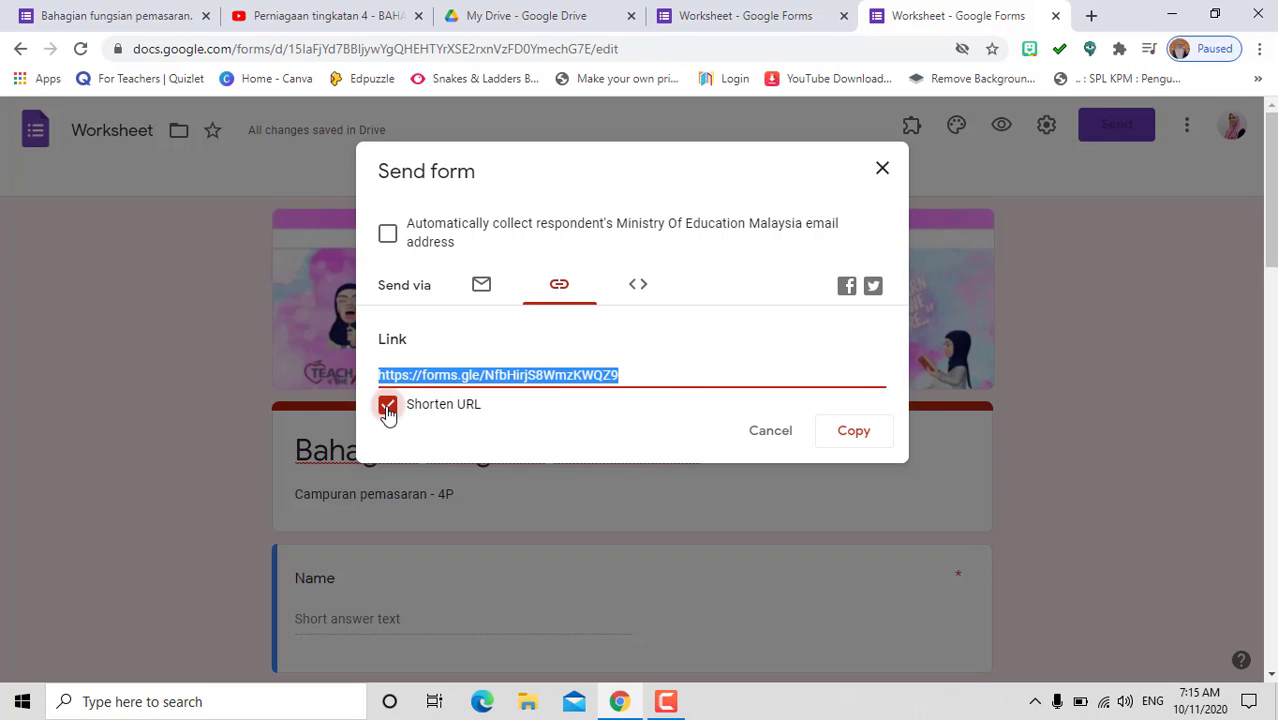
left_click(848, 440)
left_click(883, 172)
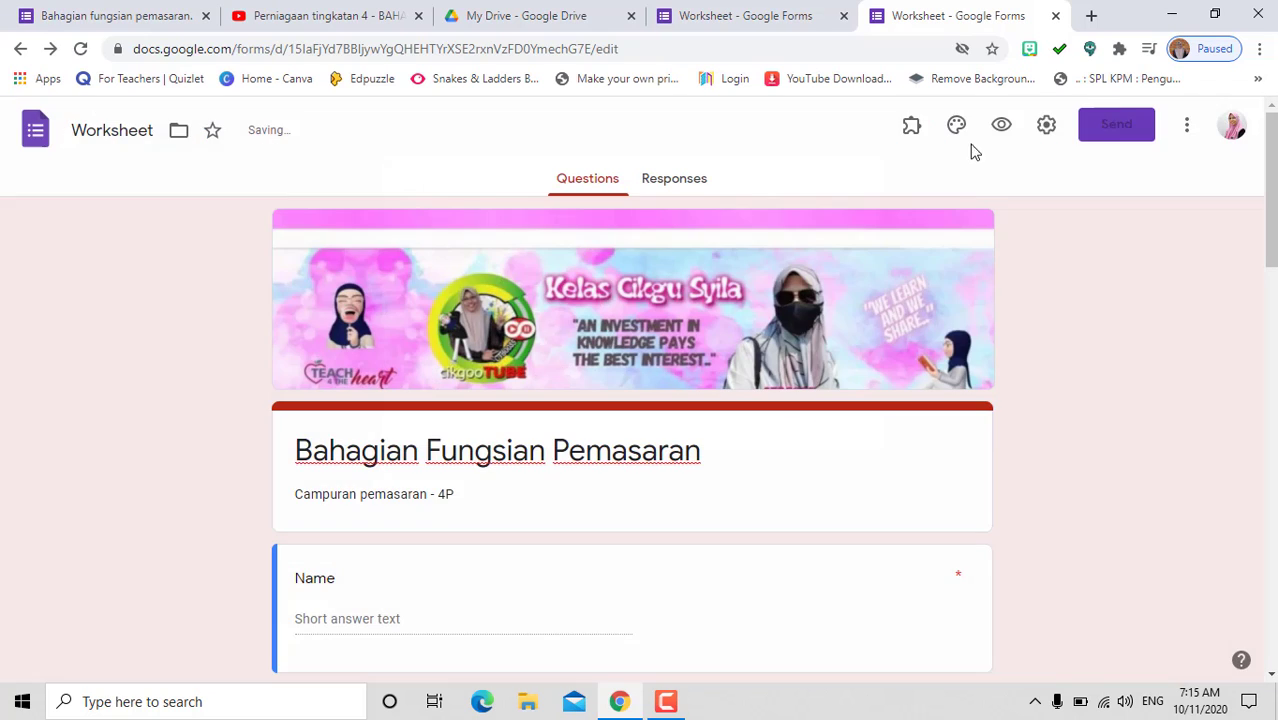
Remove the restriction to users in Ministry Of Education Malaysia and its trusted organizations, and save the form settings
left_click(1046, 128)
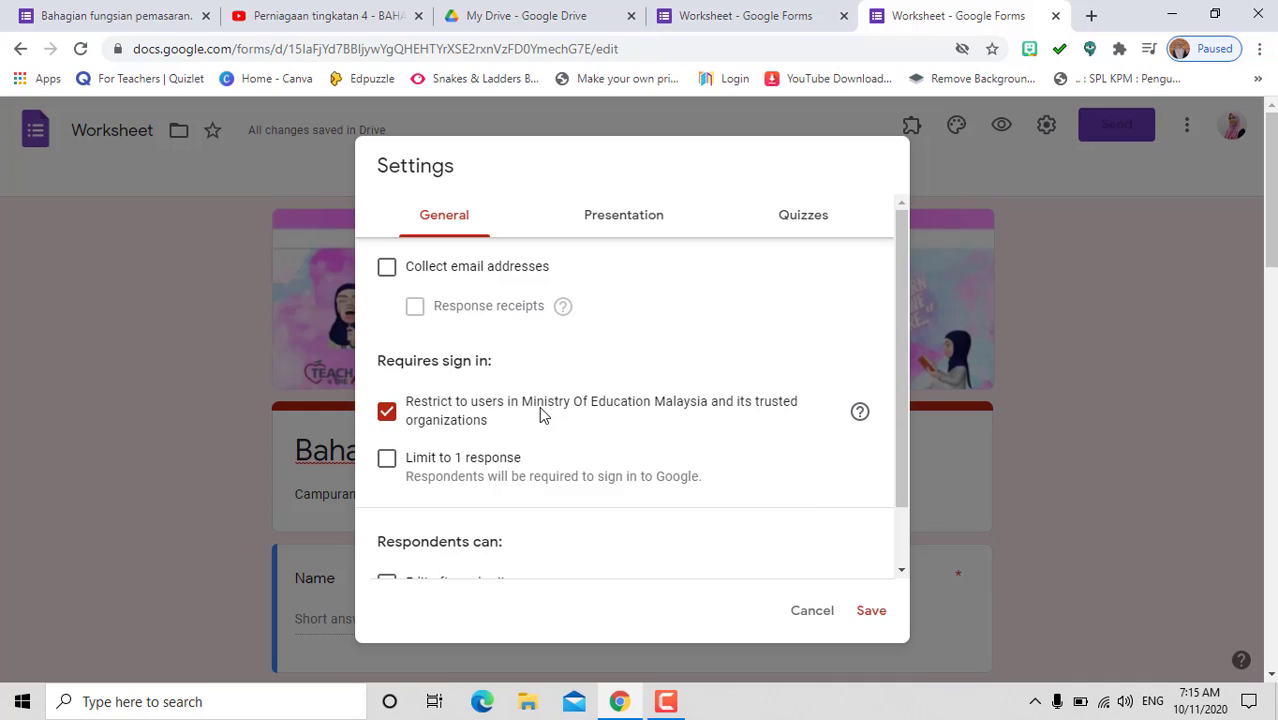
left_click(387, 414)
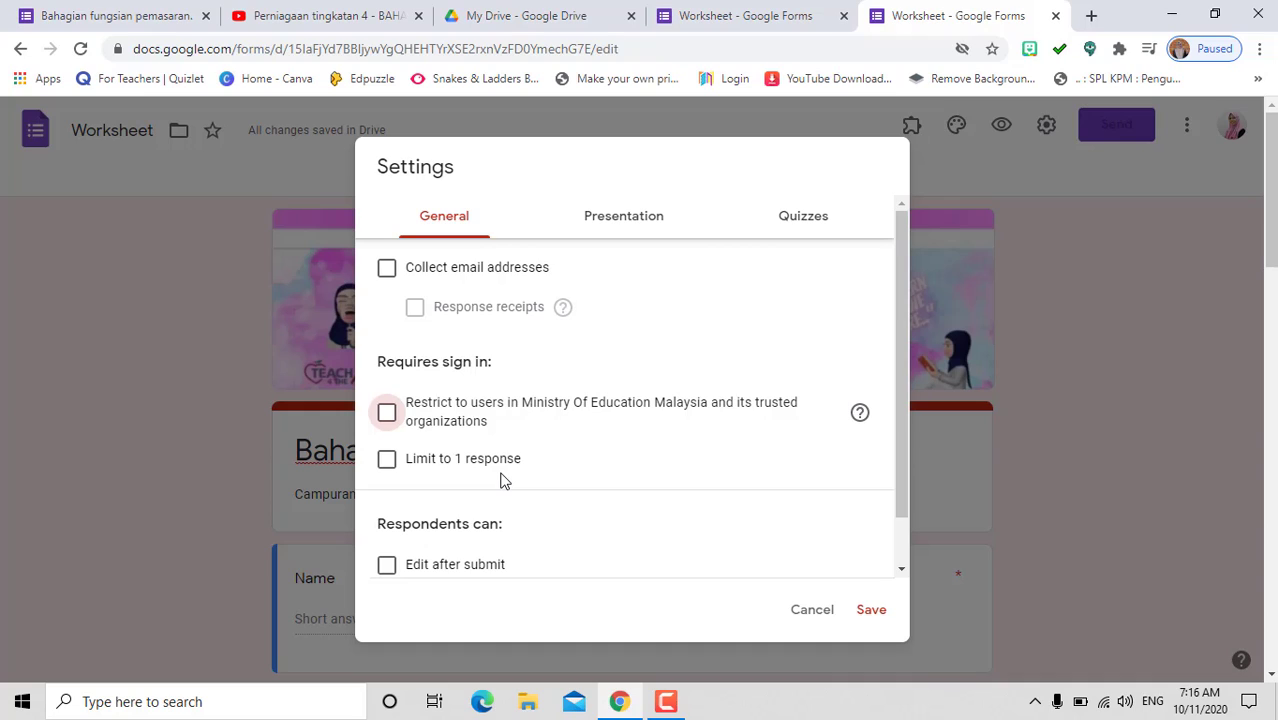
left_click(869, 612)
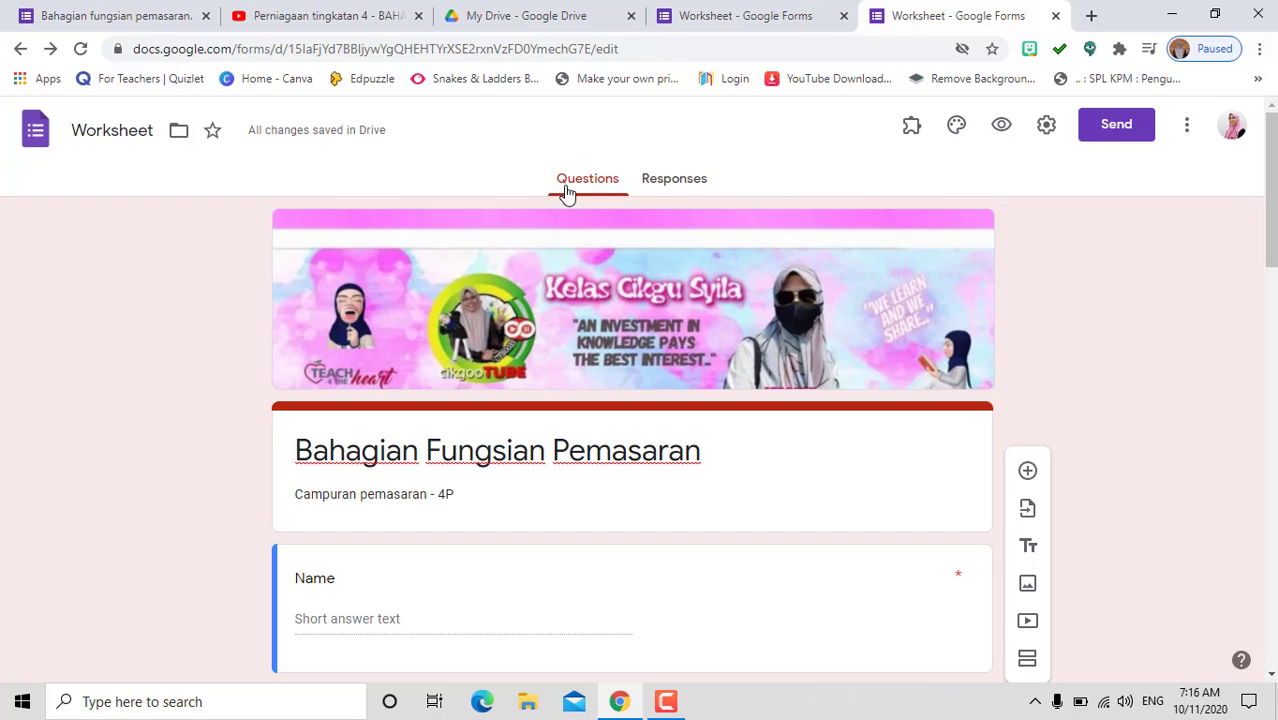
Look at the form's collected responses and return to its questions
left_click(689, 181)
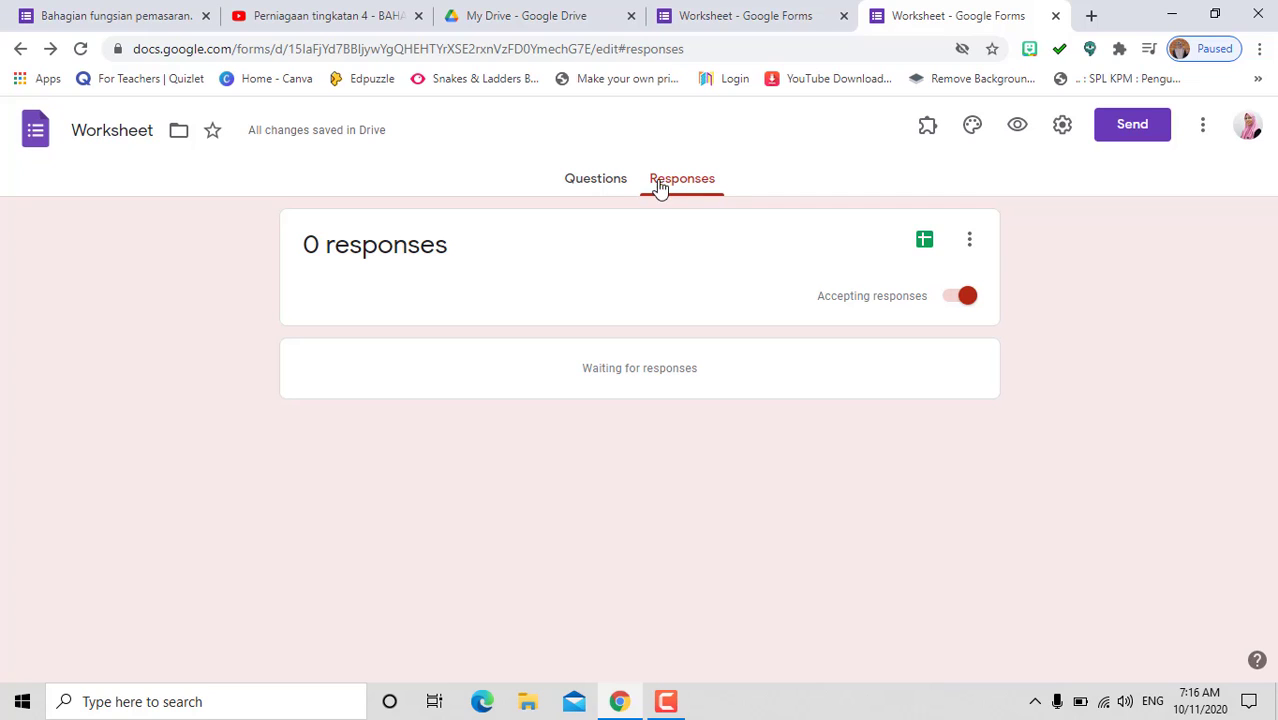
left_click(596, 185)
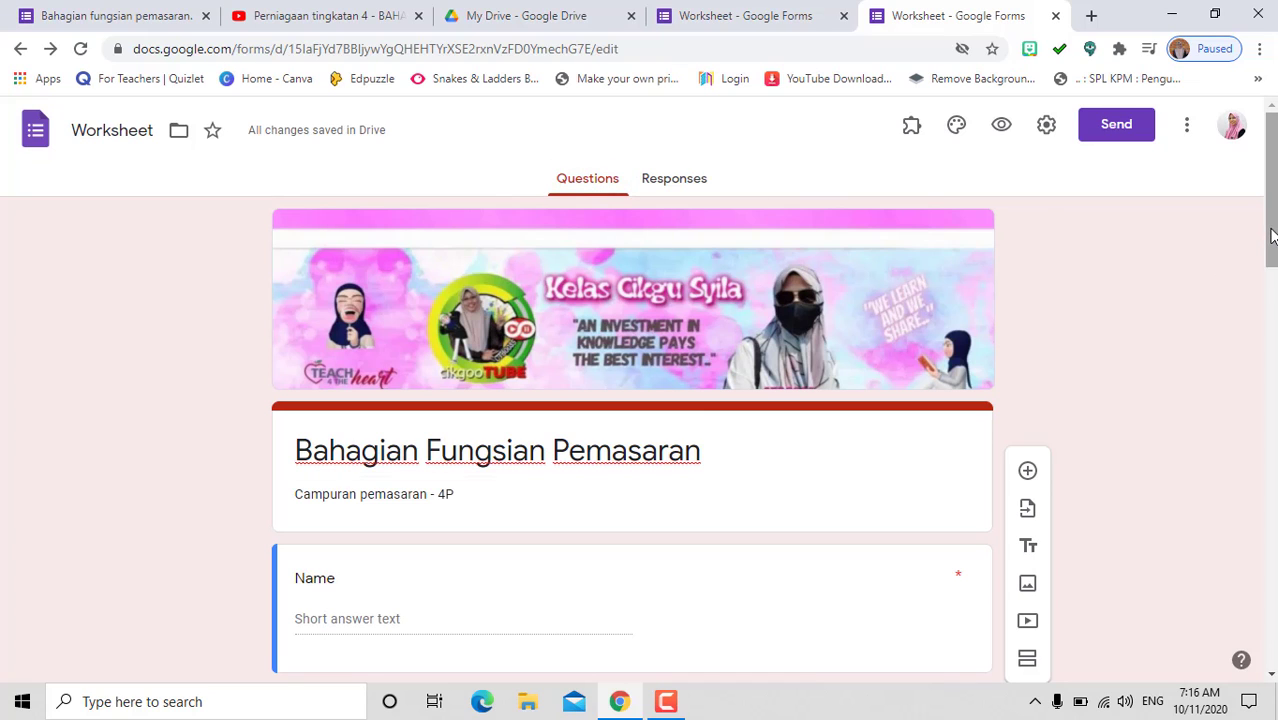
mouse_move(1272, 235)
left_mouse_down()
mouse_move(1272, 380)
mouse_move(1272, 235)
left_mouse_up()
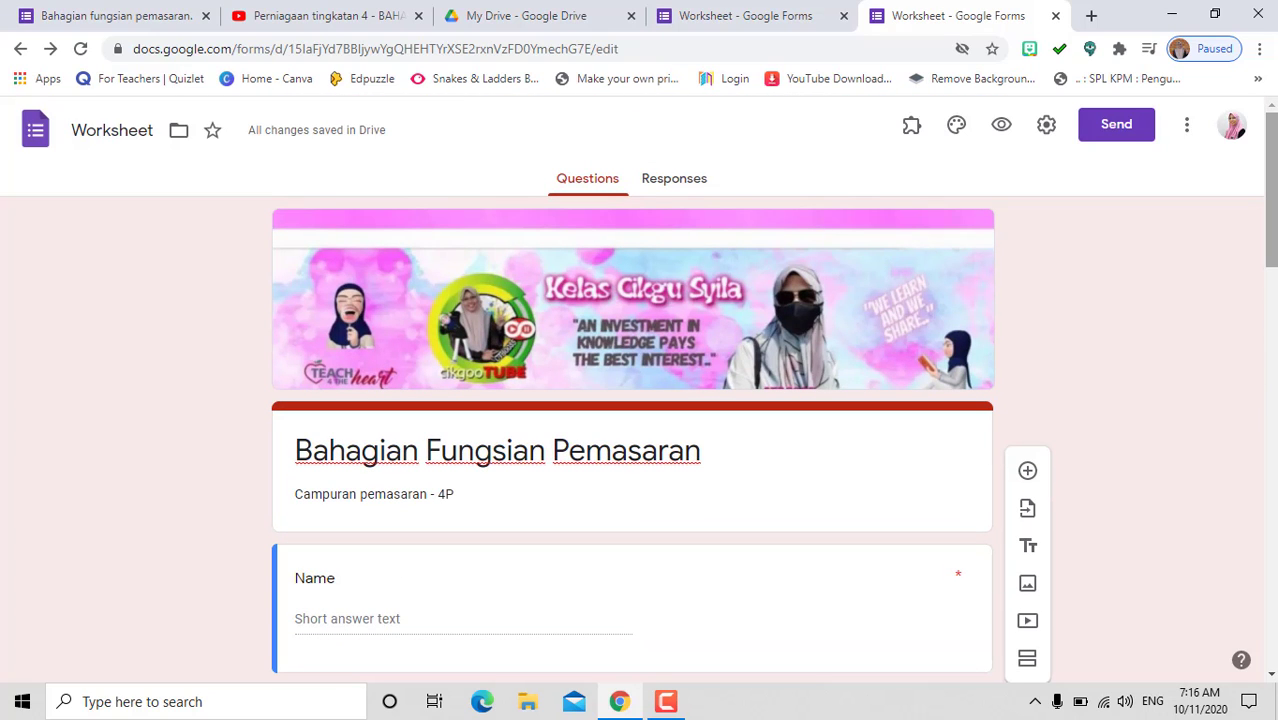